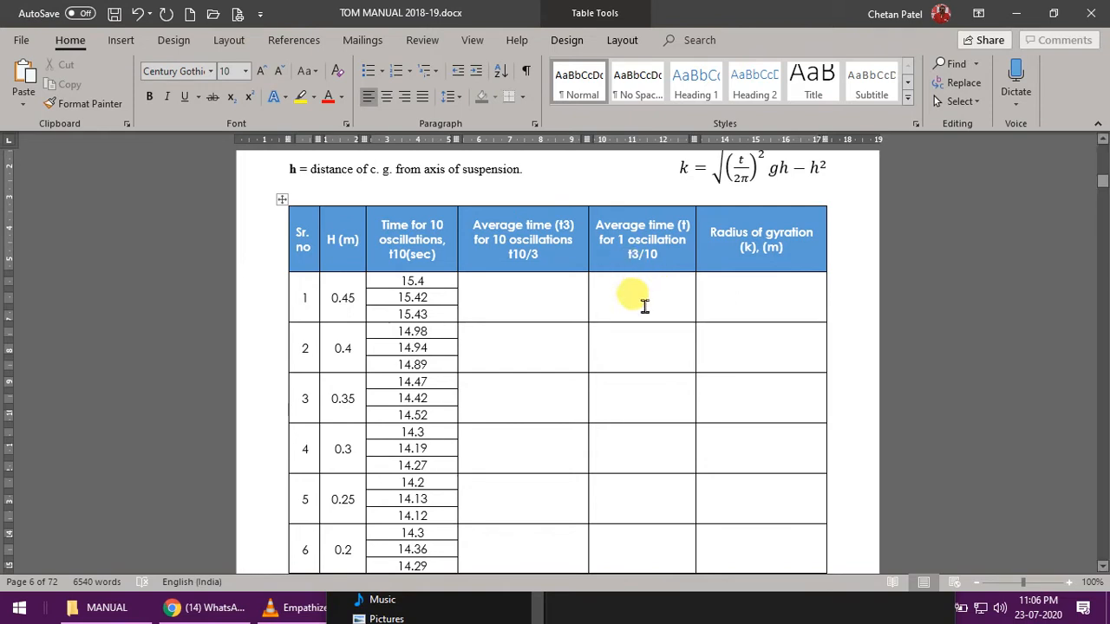
left_click_drag(347, 295, 416, 567)
scroll(512, 432, "up", 1)
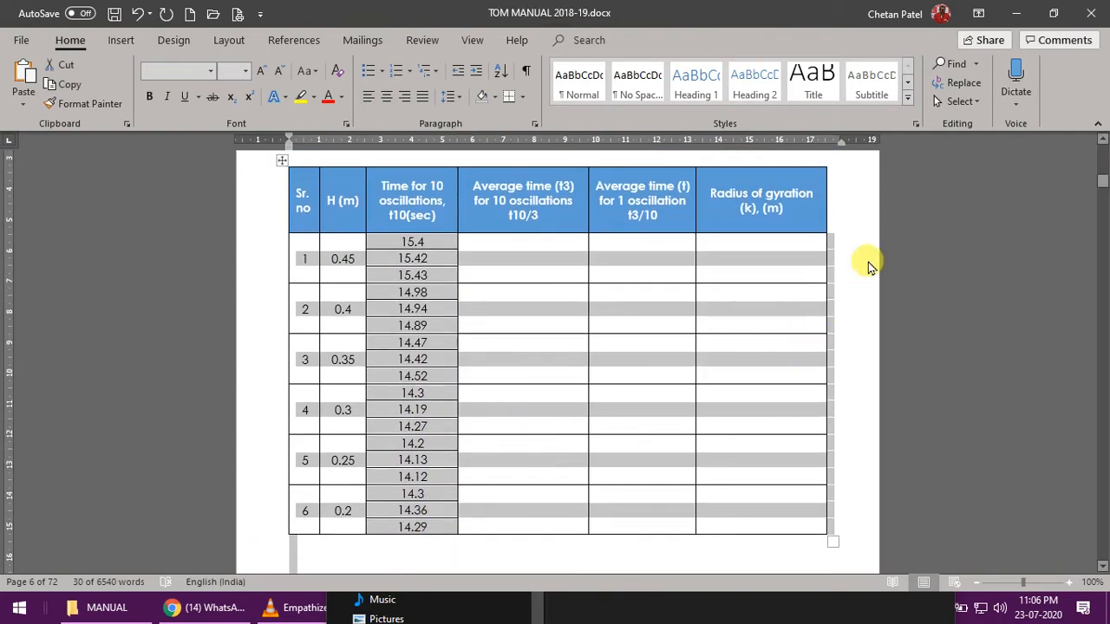
left_click(855, 213)
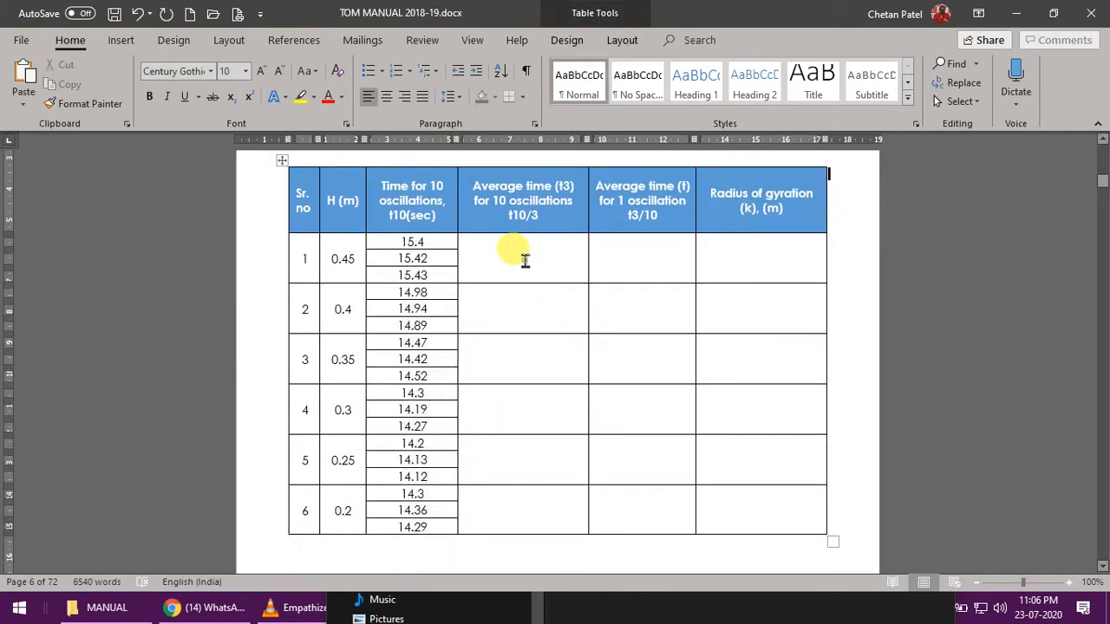
left_click(525, 259)
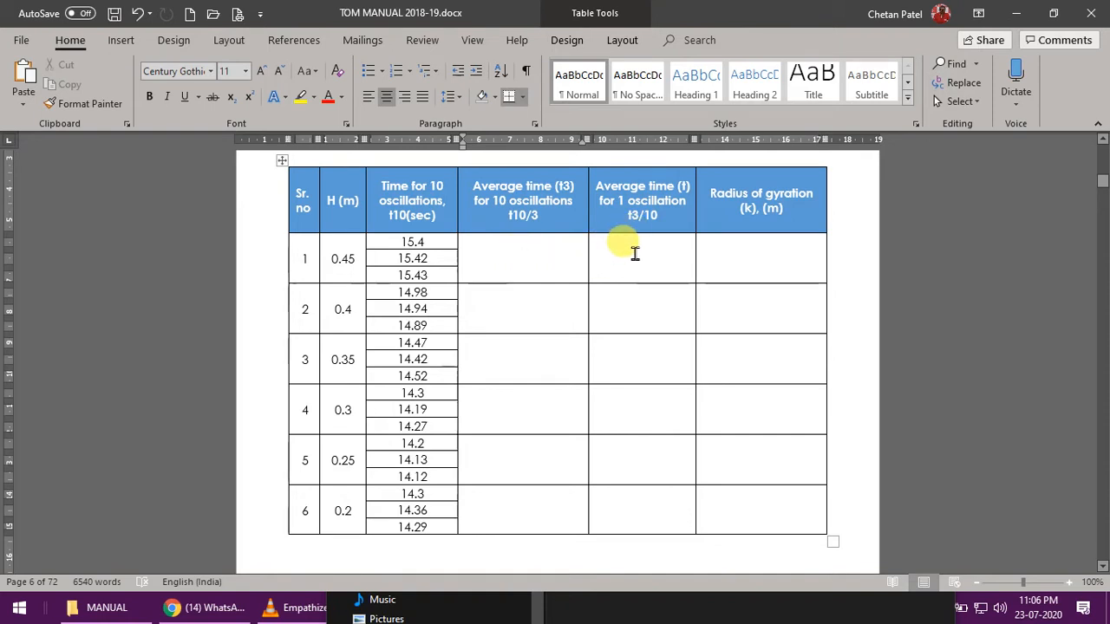
Copy the whole observation table from the Word manual to cell C4 of Sheet3 in Ex 1 TOM.xlsx in Excel and widen column F
left_click(282, 159)
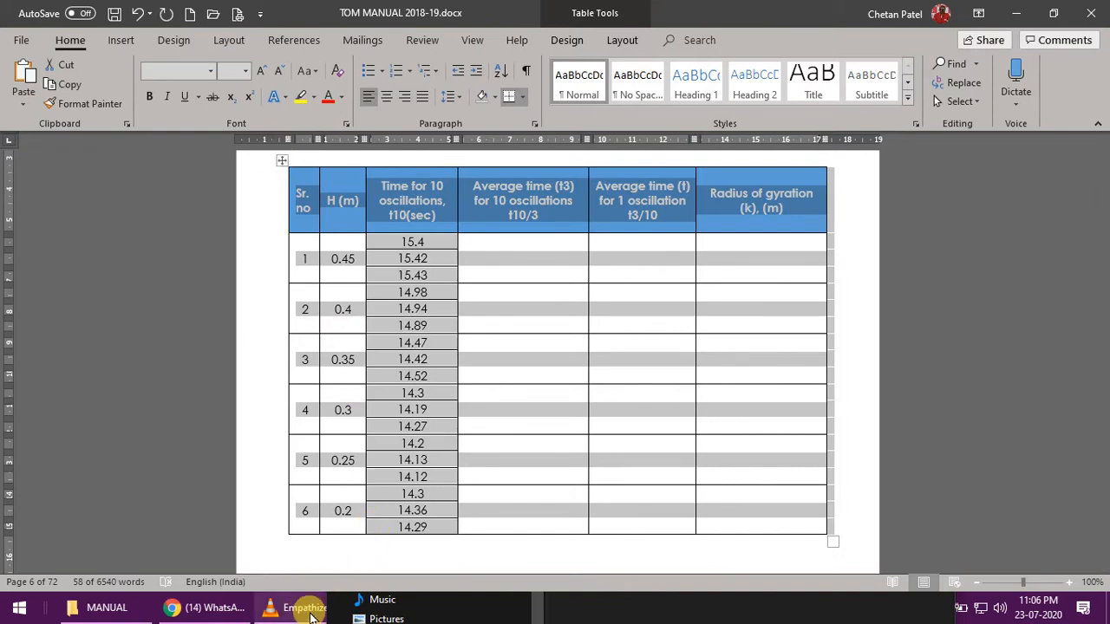
mouse_move(231, 610)
left_click(395, 607)
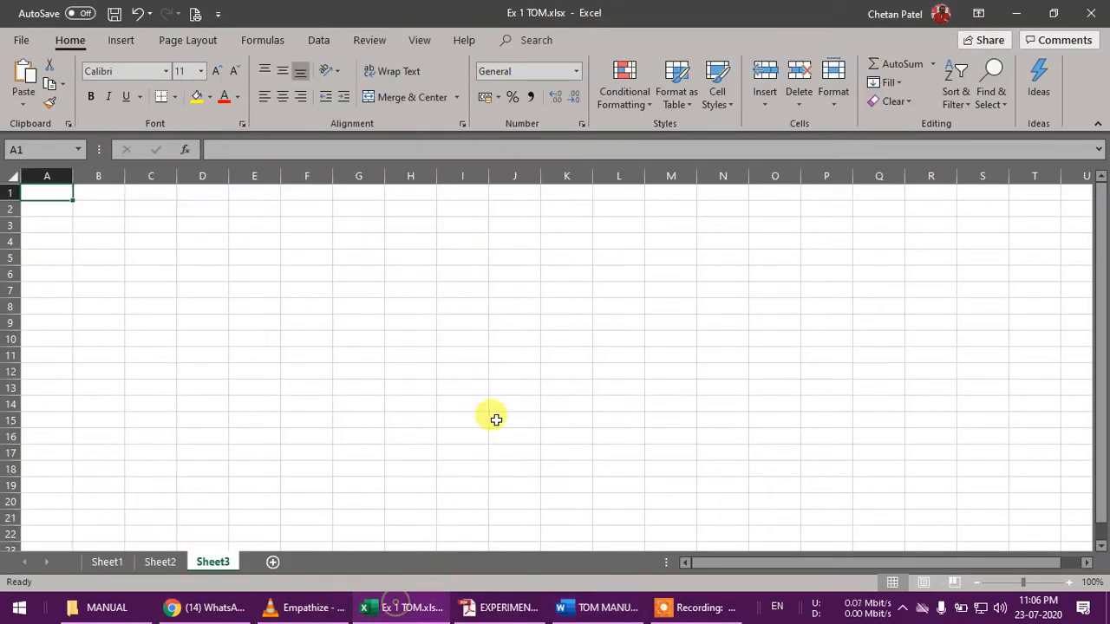
left_click(156, 240)
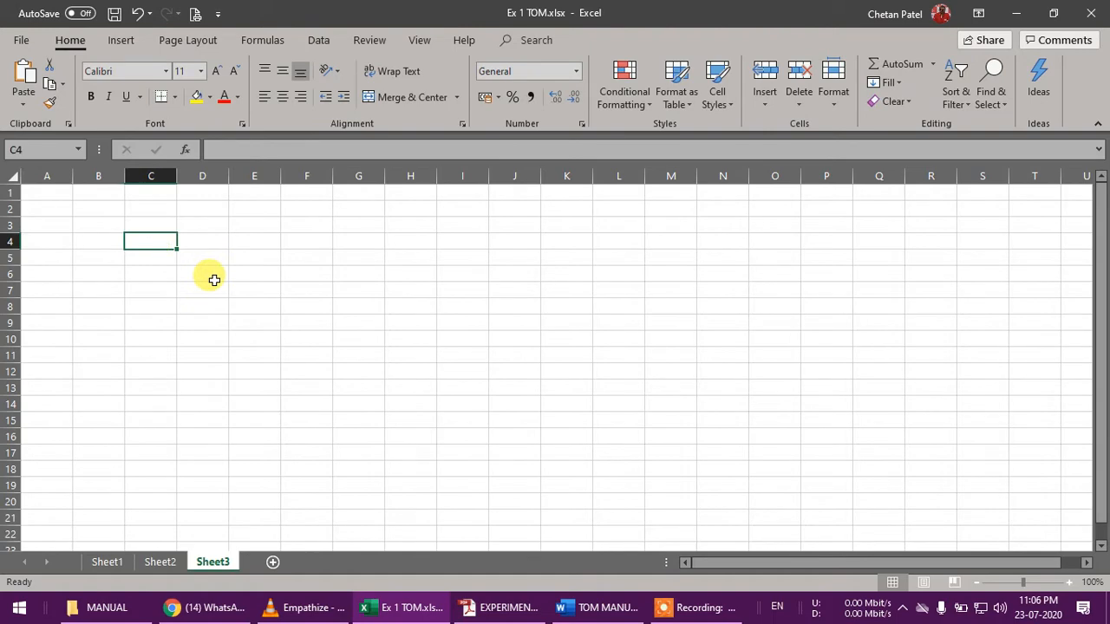
key("ctrl+v")
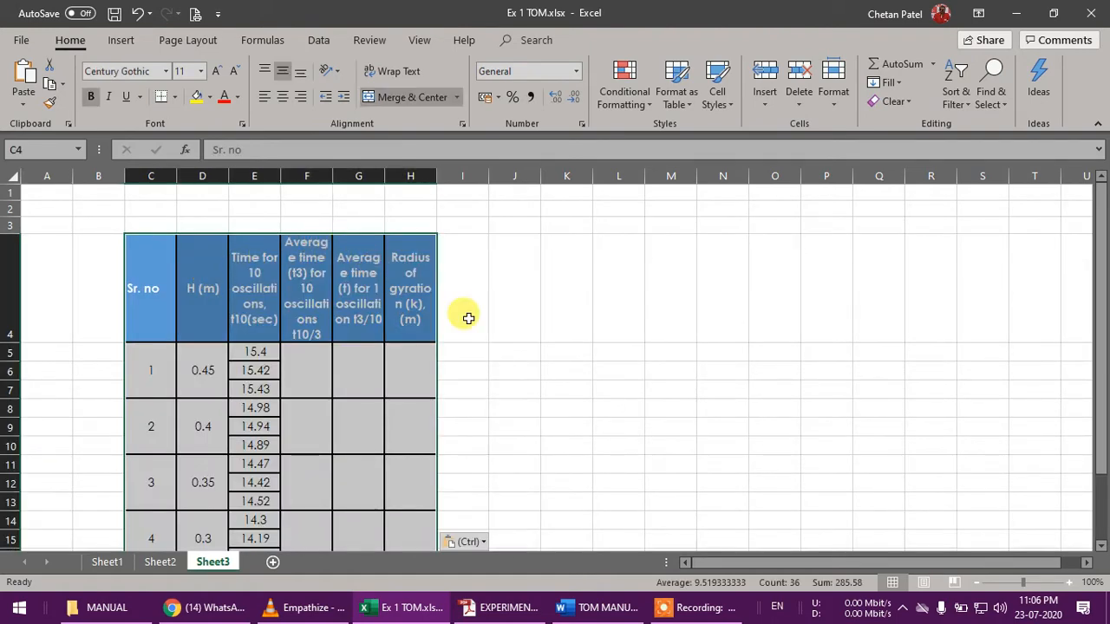
scroll(469, 325, "down", 1)
left_click_drag(332, 176, 366, 176)
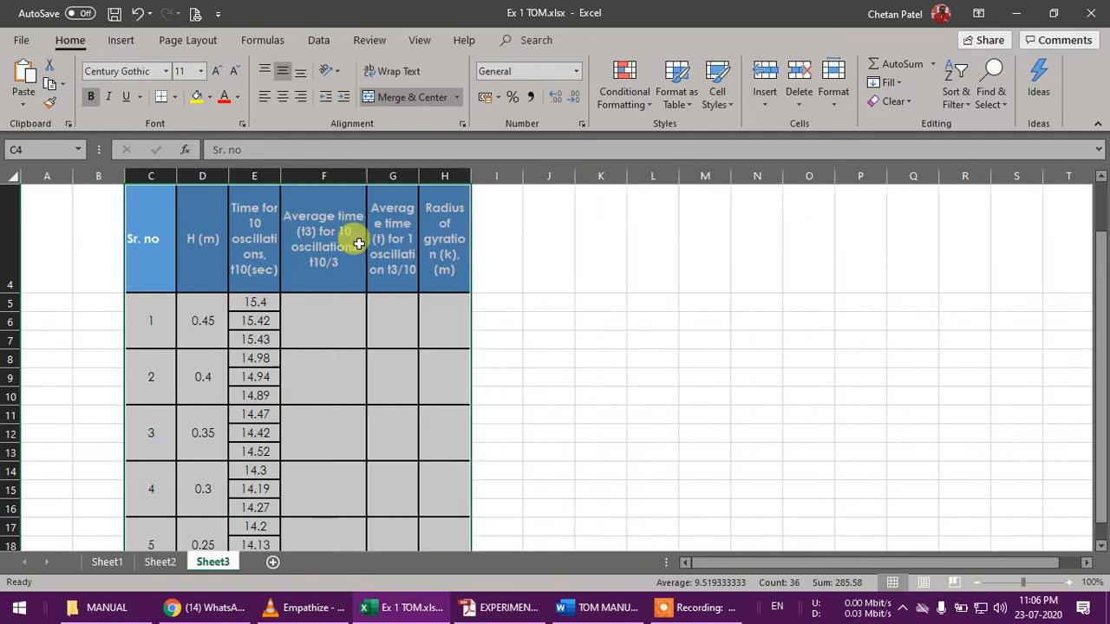
Enter =average(E5:E7) in F5 to compute the first reading's average time for 10 oscillations
left_click(328, 326)
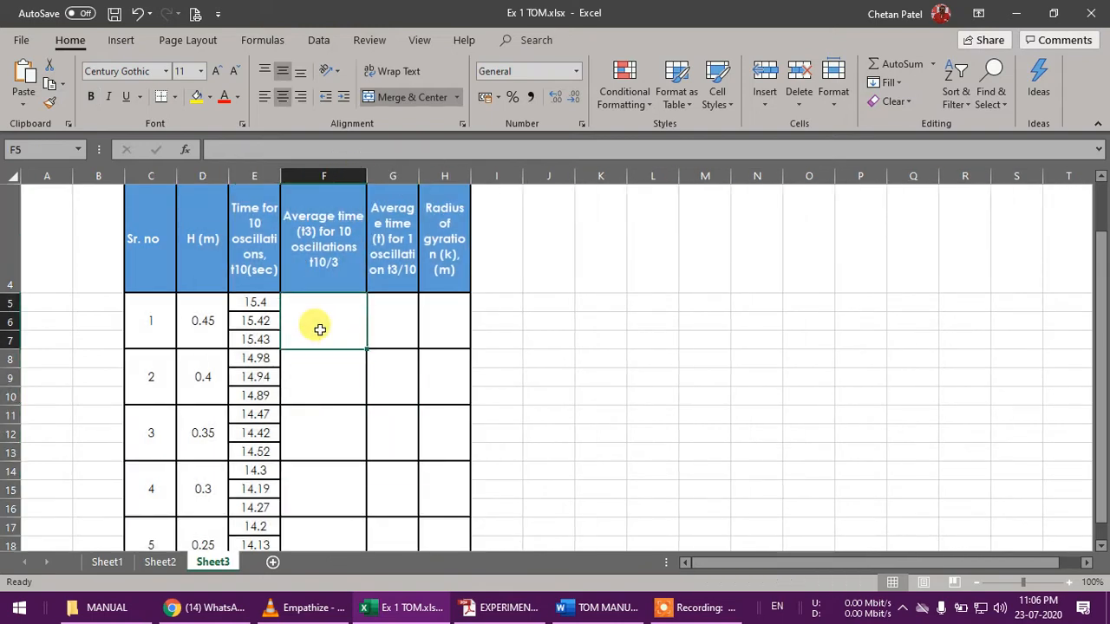
type("=ave")
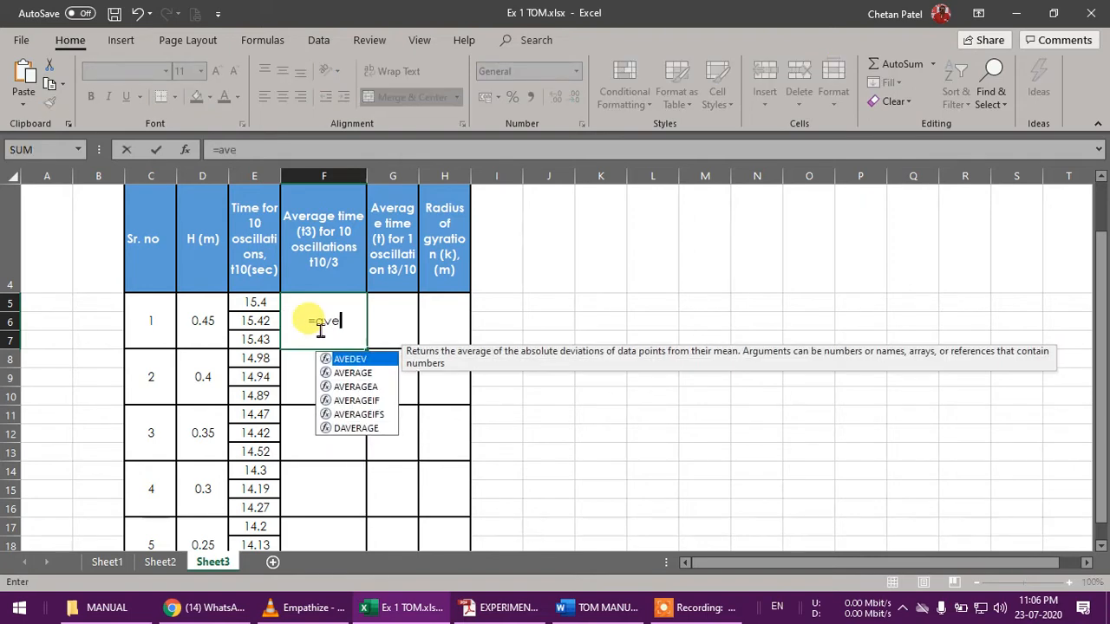
type("rage(")
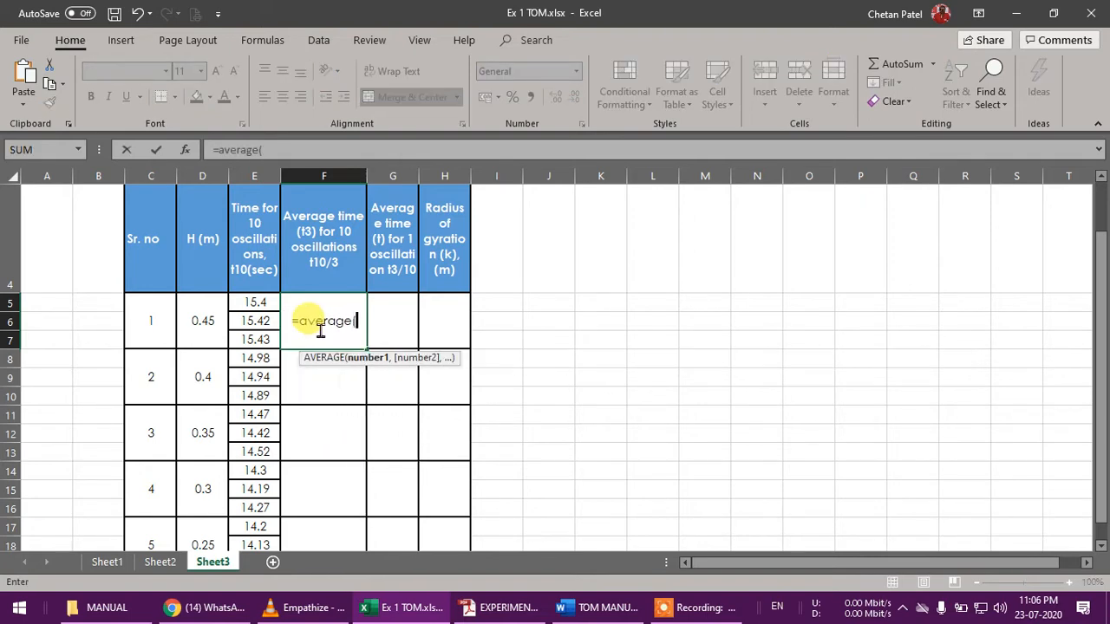
left_click_drag(255, 301, 258, 338)
type(")")
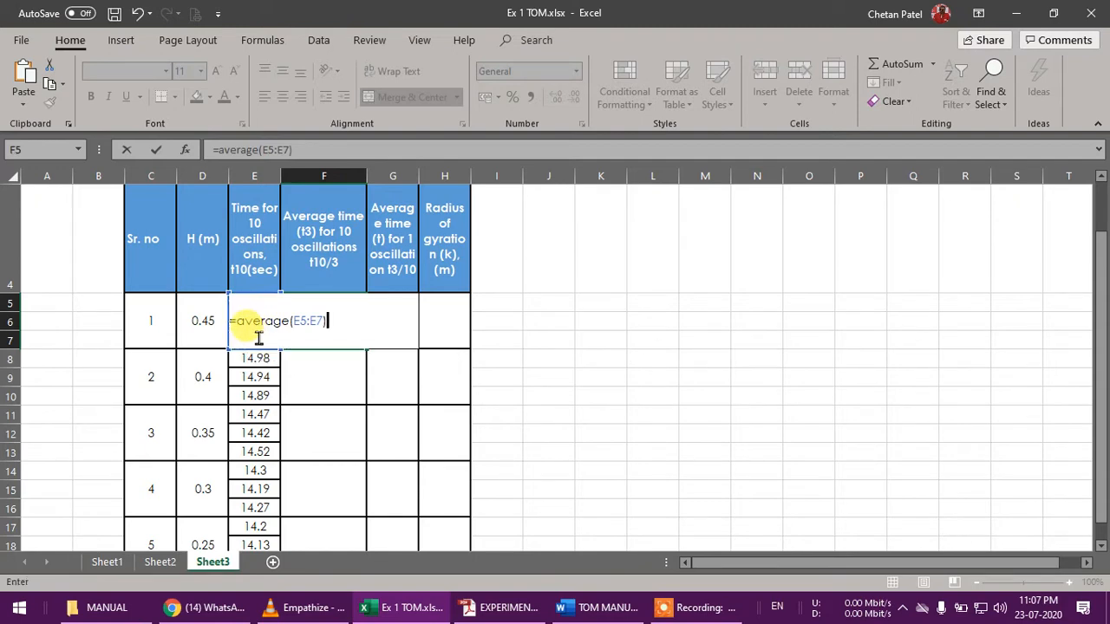
key("Return")
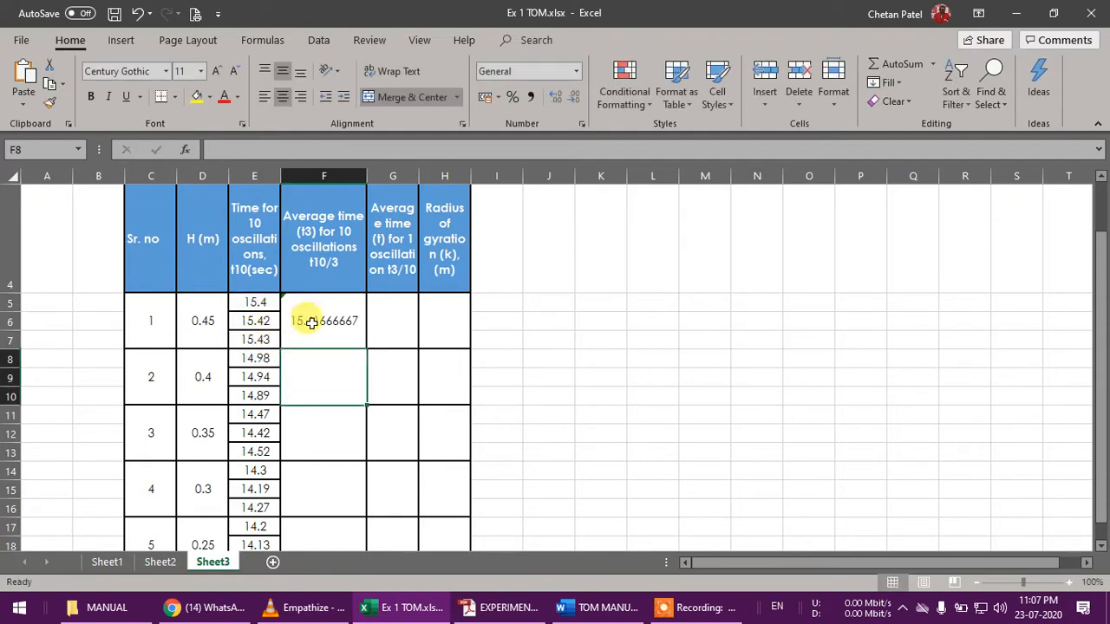
Fill the average formula from F5 down the column to the sixth reading in row 22
left_click(299, 319)
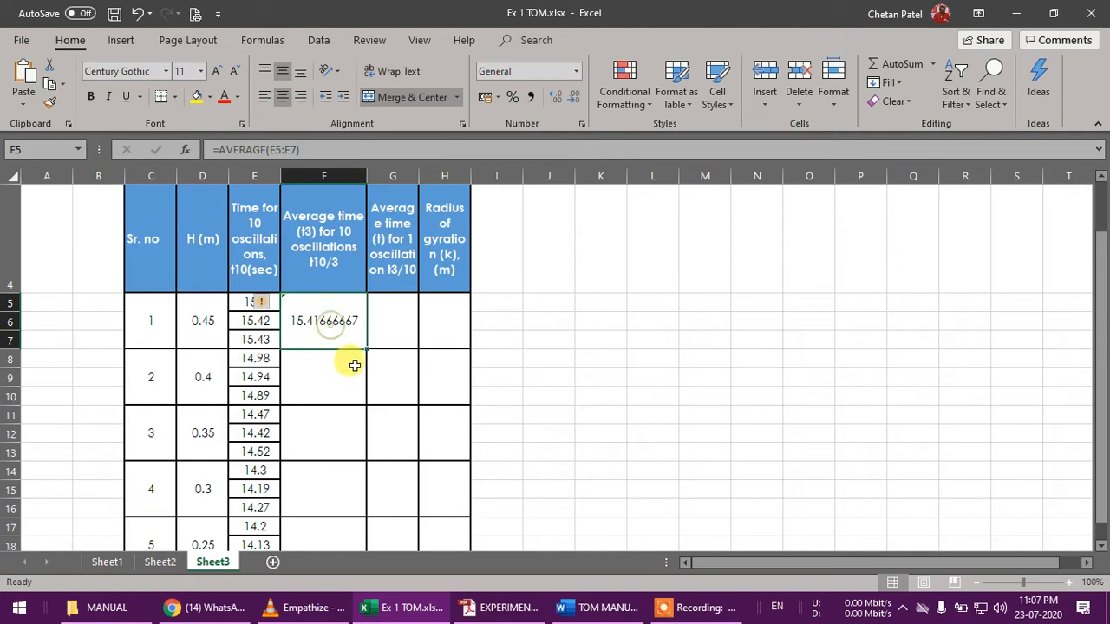
scroll(404, 347, "down", 1)
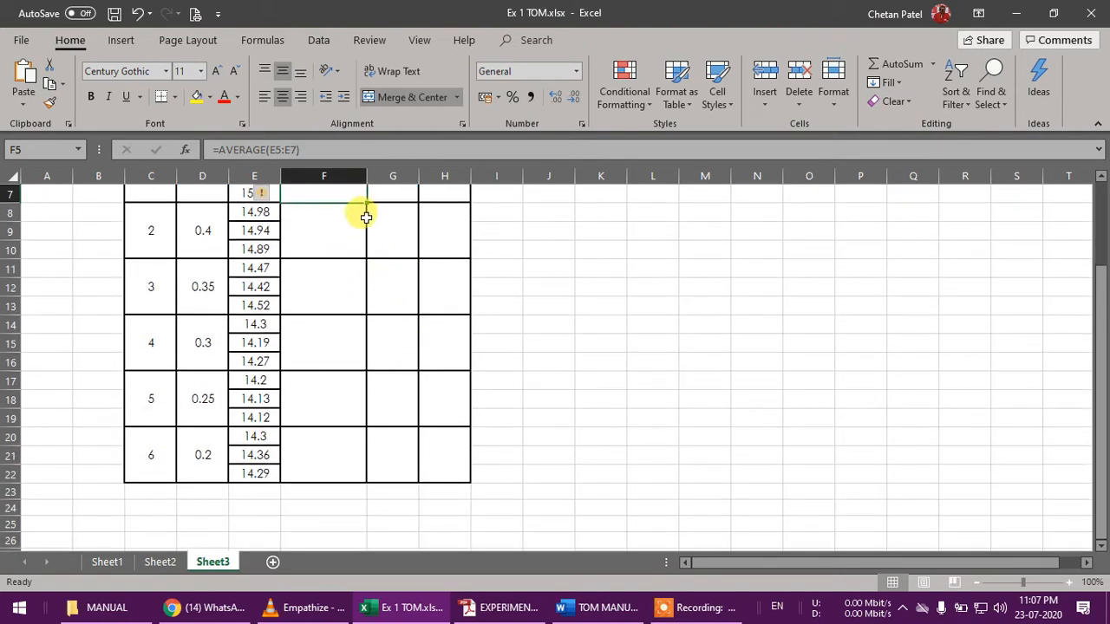
left_click_drag(366, 203, 366, 482)
scroll(575, 412, "up", 1)
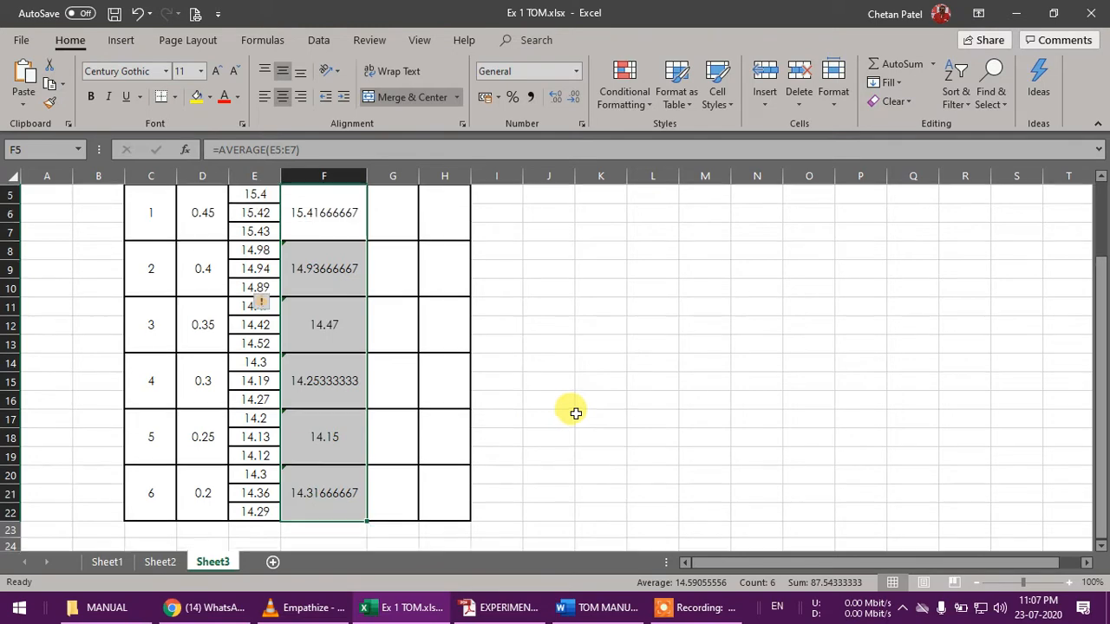
Enter =F5/10 in G5 to compute the first reading's average time for 1 oscillation
left_click(392, 323)
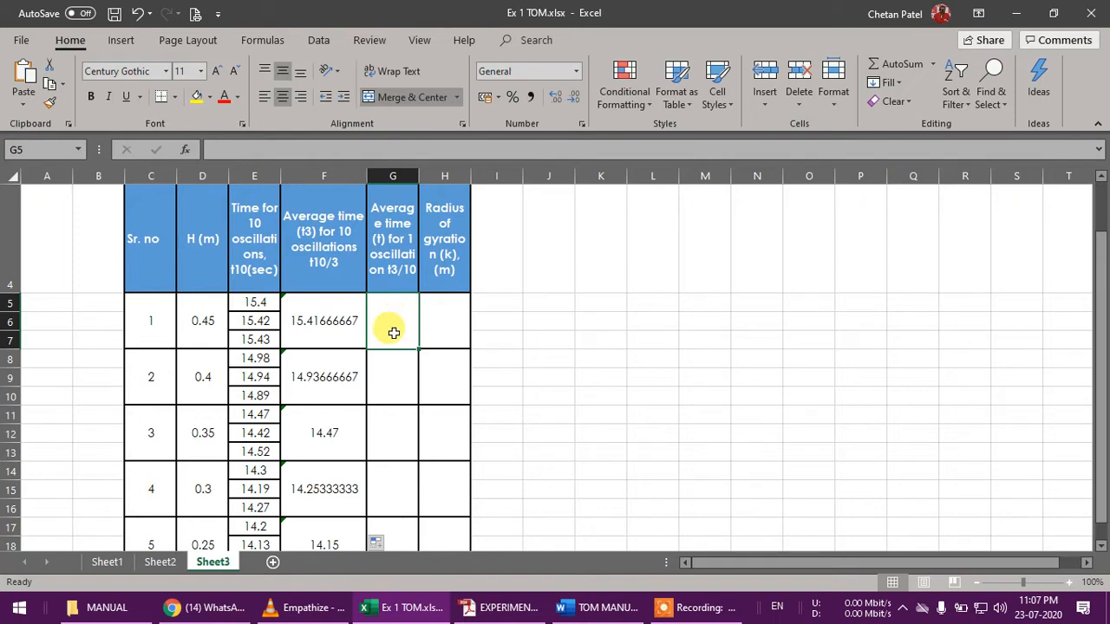
type("=")
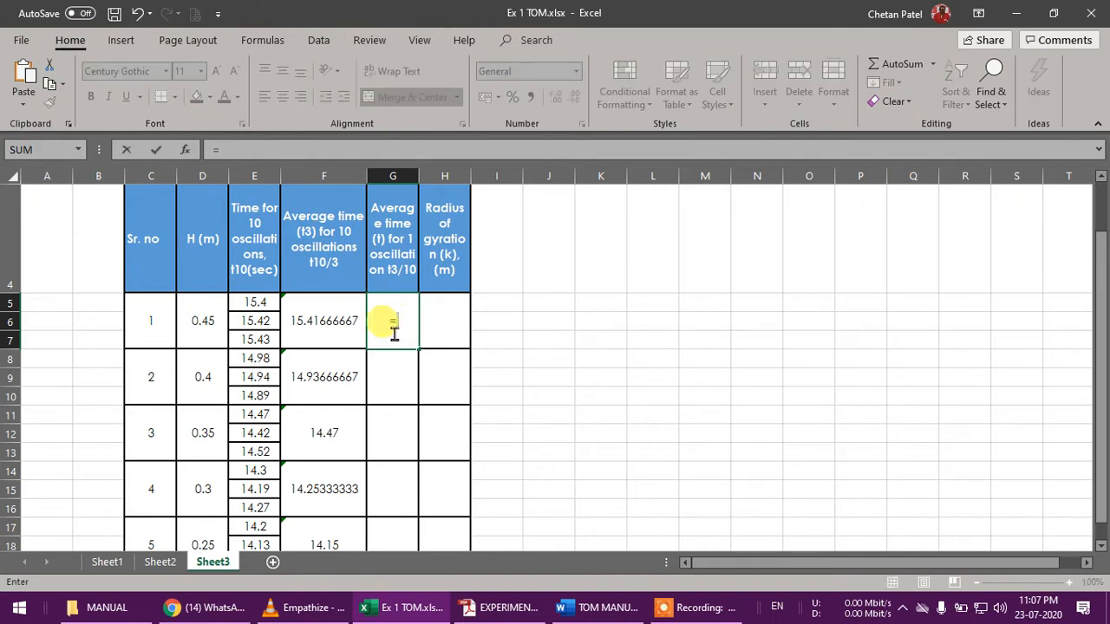
left_click(338, 321)
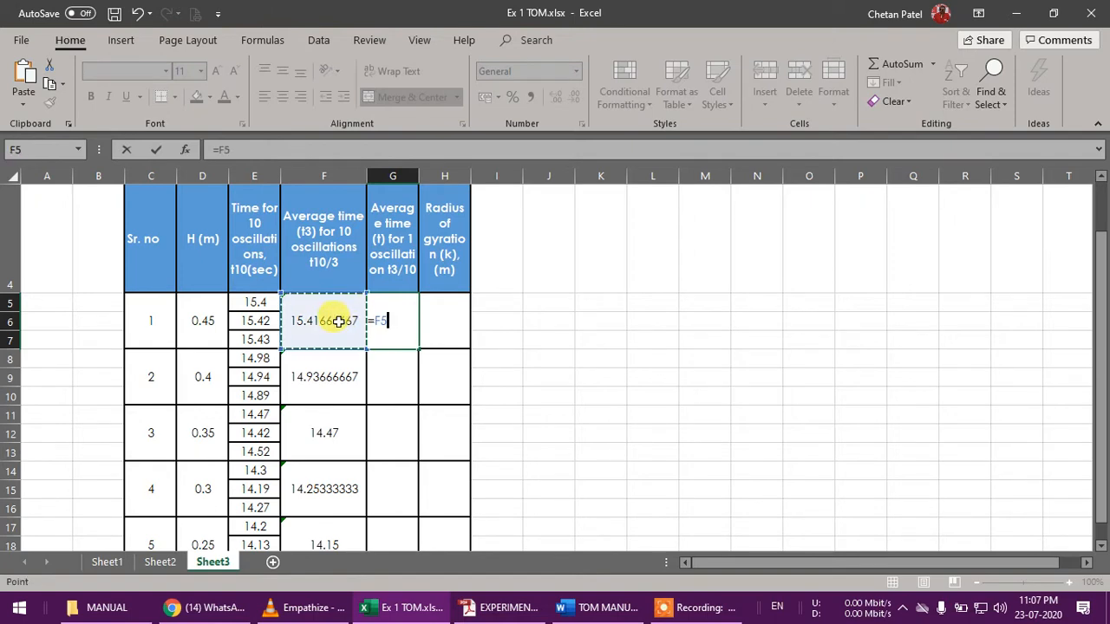
type("/10")
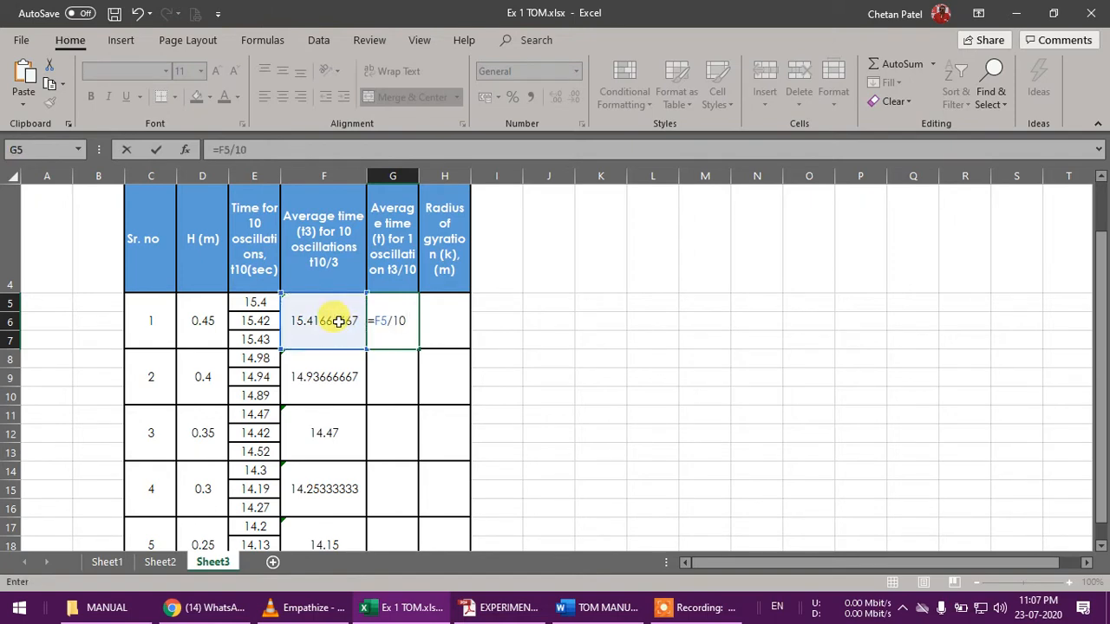
key("Return")
Fill the one-oscillation time formula from G5 down the column to the sixth reading in row 22
left_click(392, 320)
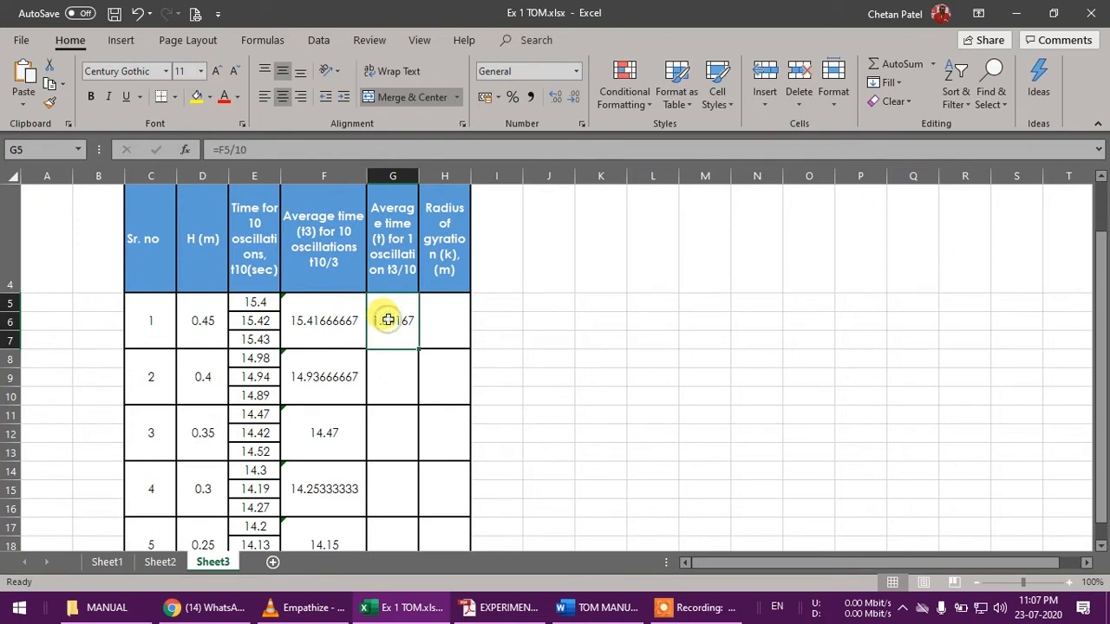
left_click_drag(417, 348, 411, 481)
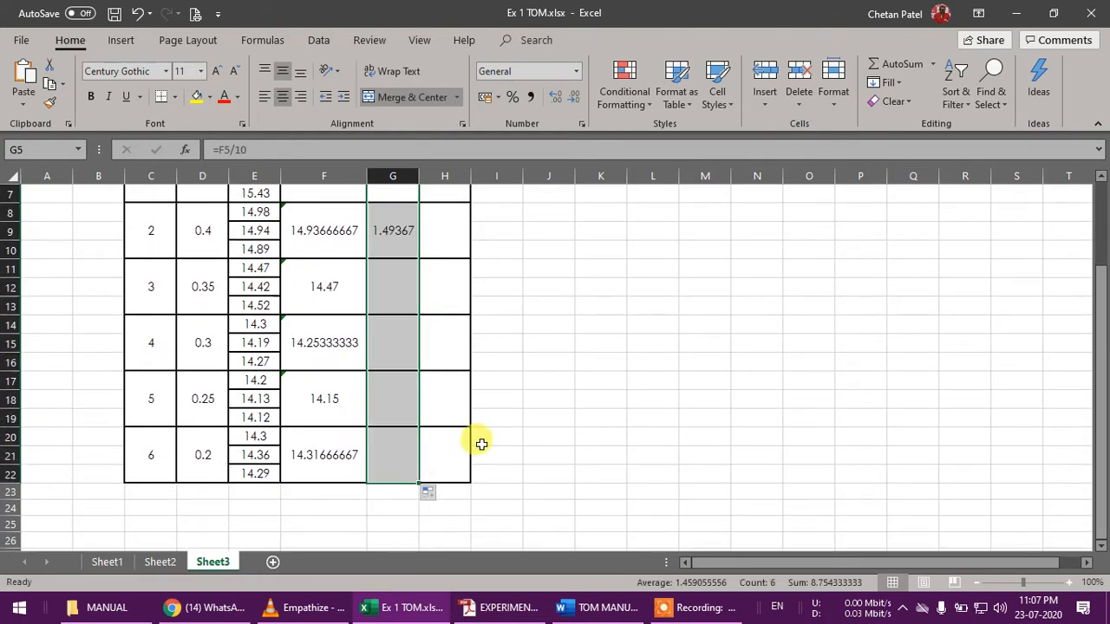
scroll(520, 386, "up", 1)
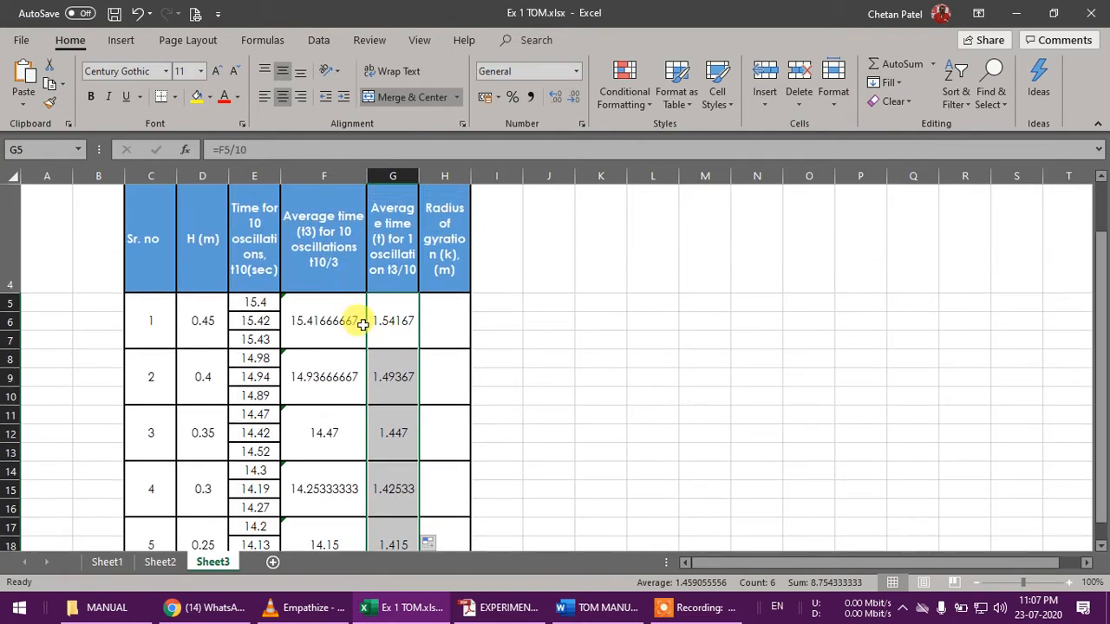
Collapse the ribbon and format both average time columns, F5 to G22, as Number with 2 decimal places
left_click(1097, 124)
left_click_drag(343, 259, 385, 522)
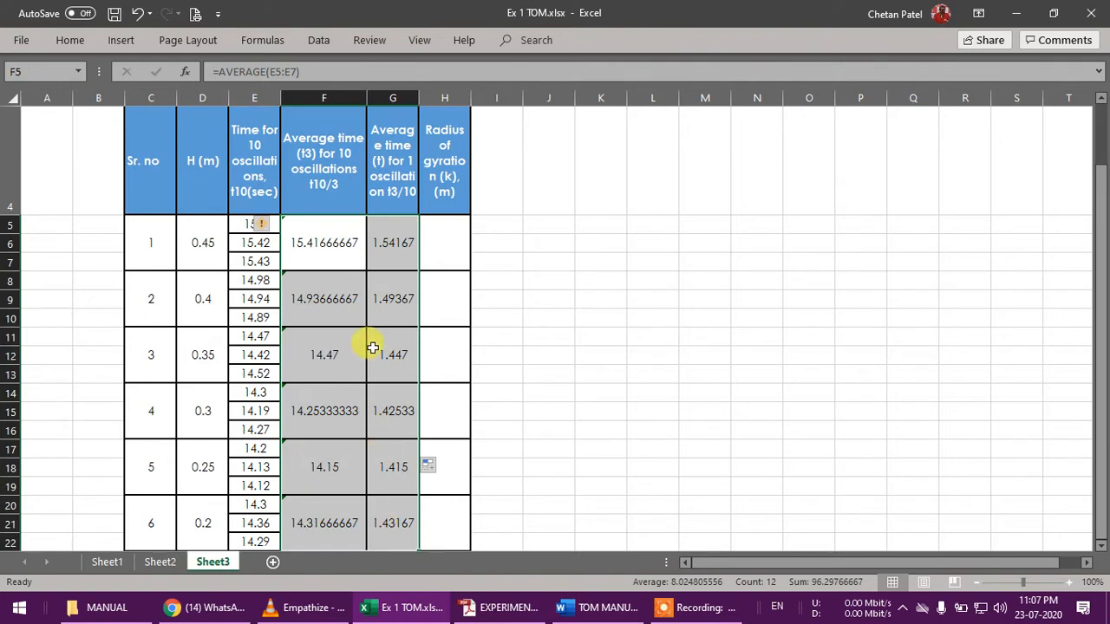
right_click(338, 244)
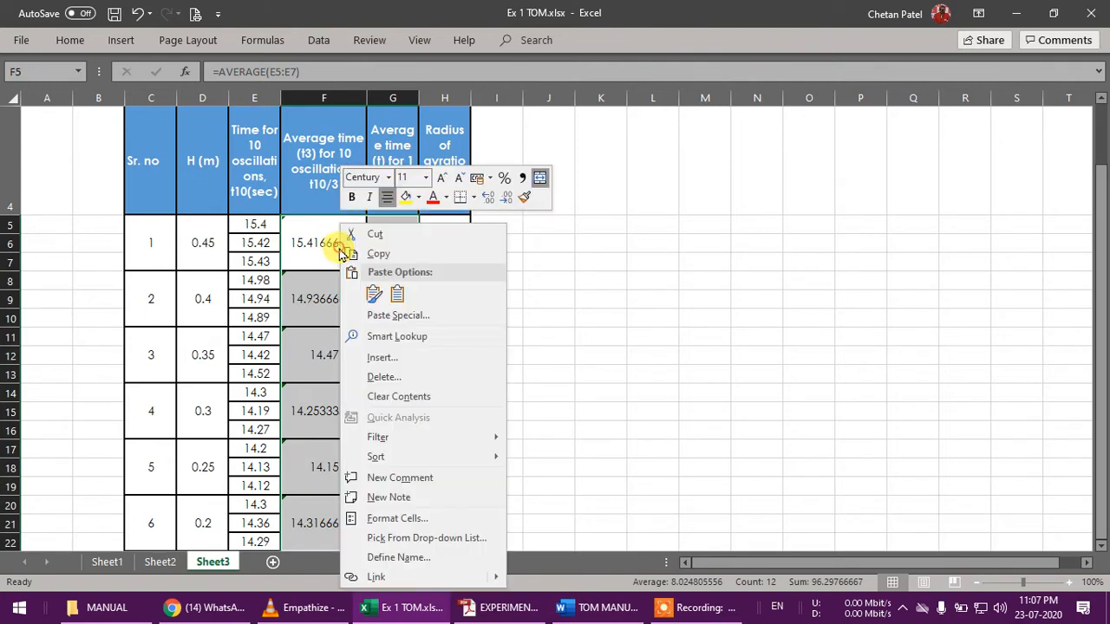
left_click(408, 519)
left_click(253, 279)
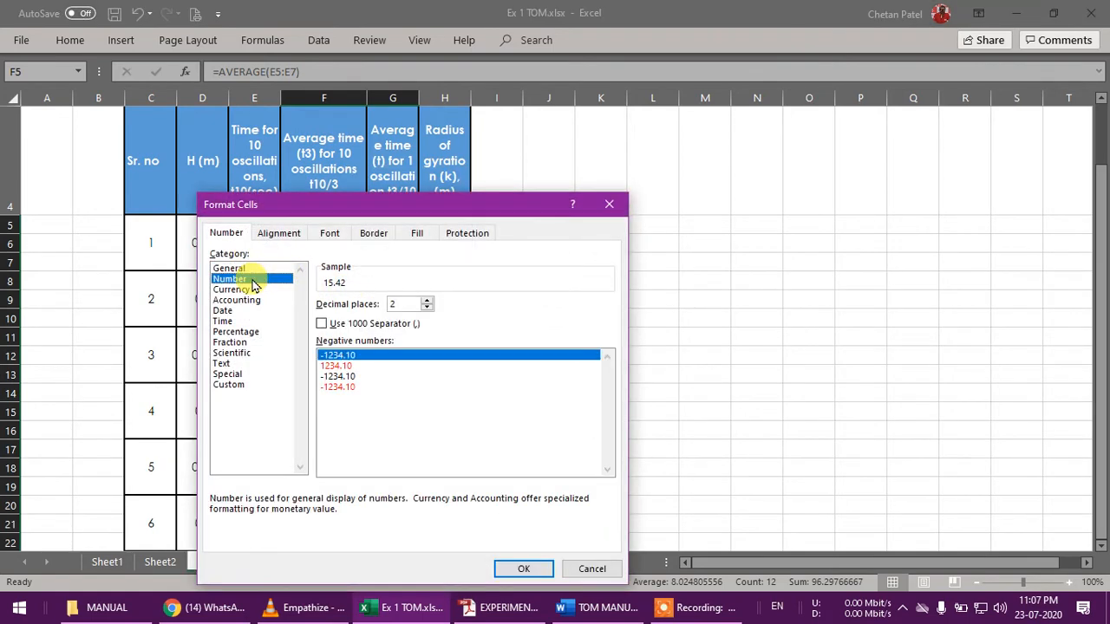
left_click(515, 568)
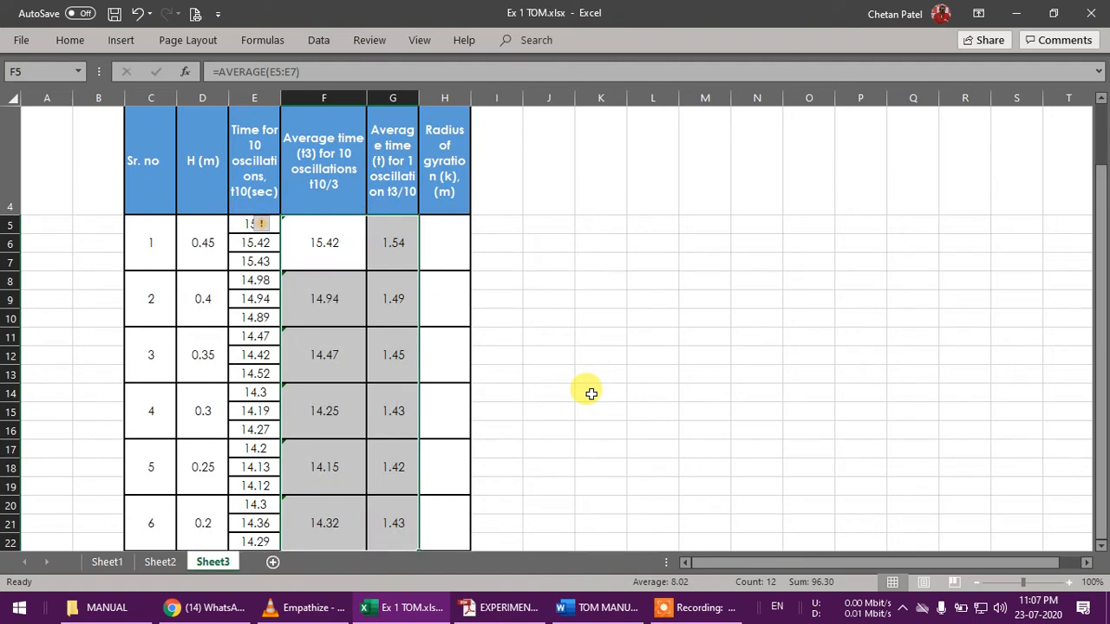
left_click(591, 393)
Copy the radius of gyration equation for k from the Word manual and paste it at cell J4 beside the table in Excel
left_click(438, 246)
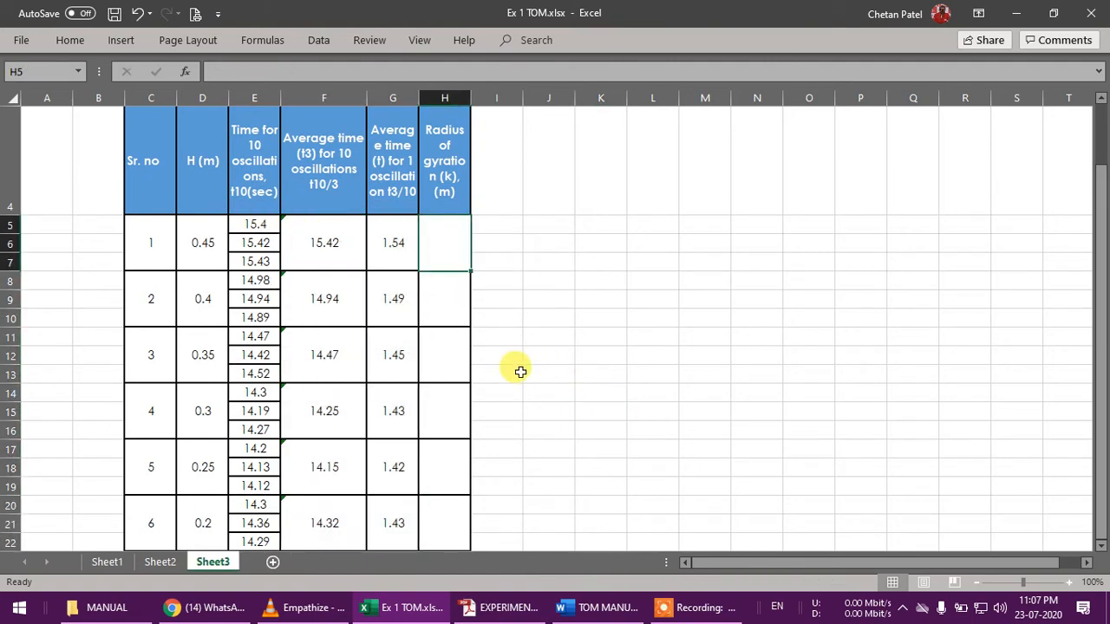
scroll(485, 355, "up", 1)
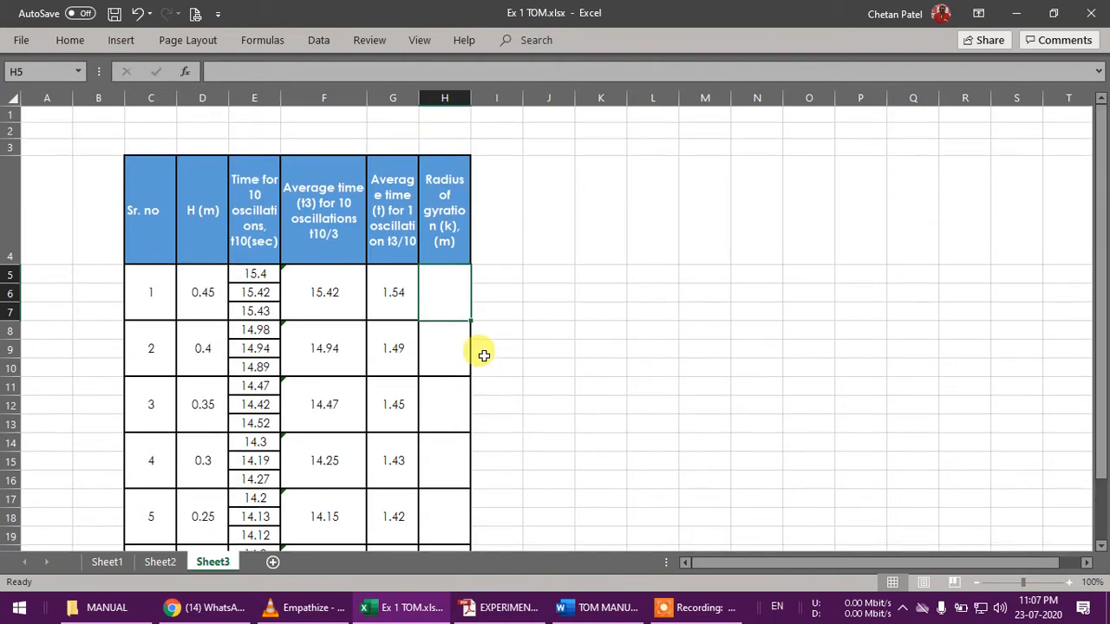
left_click(601, 612)
scroll(693, 364, "up", 3)
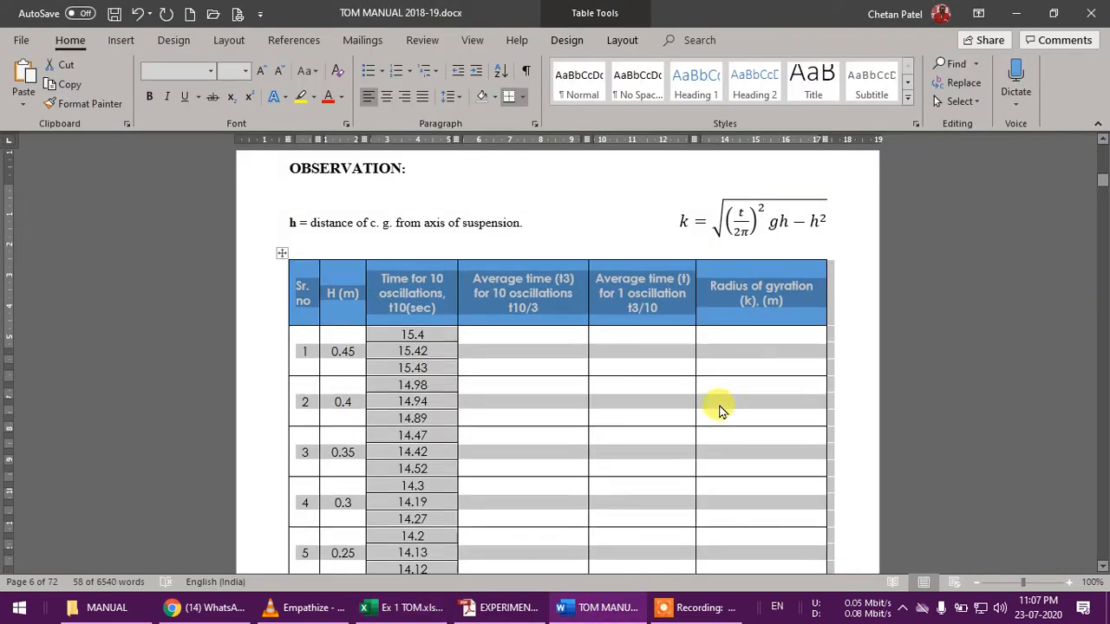
left_click(739, 279)
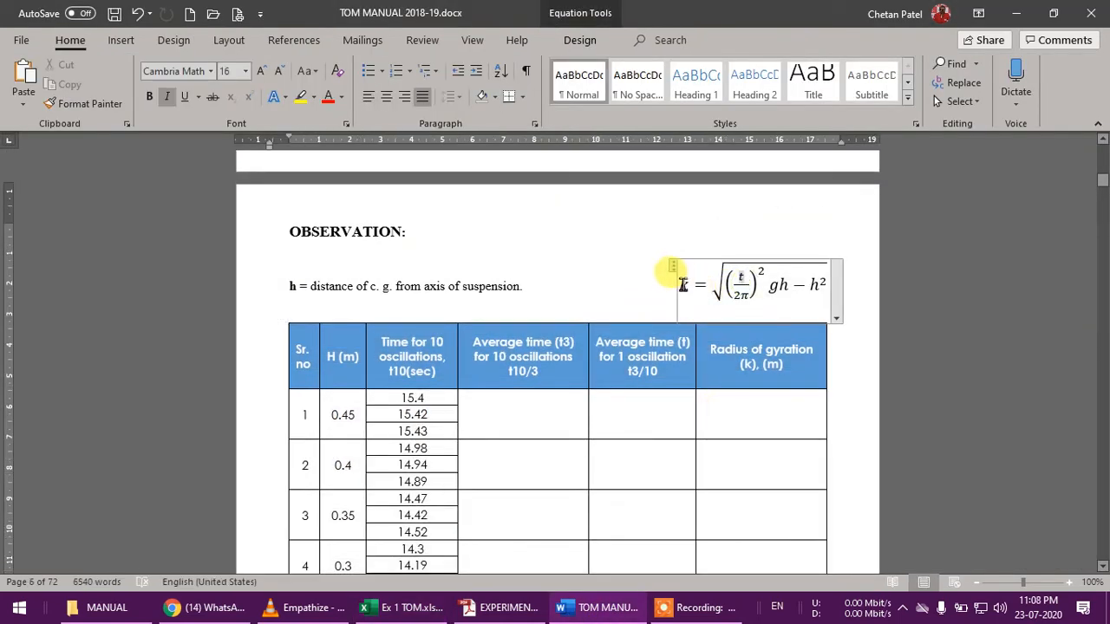
mouse_move(691, 286)
left_mouse_down()
mouse_move(783, 280)
mouse_move(802, 297)
left_mouse_up()
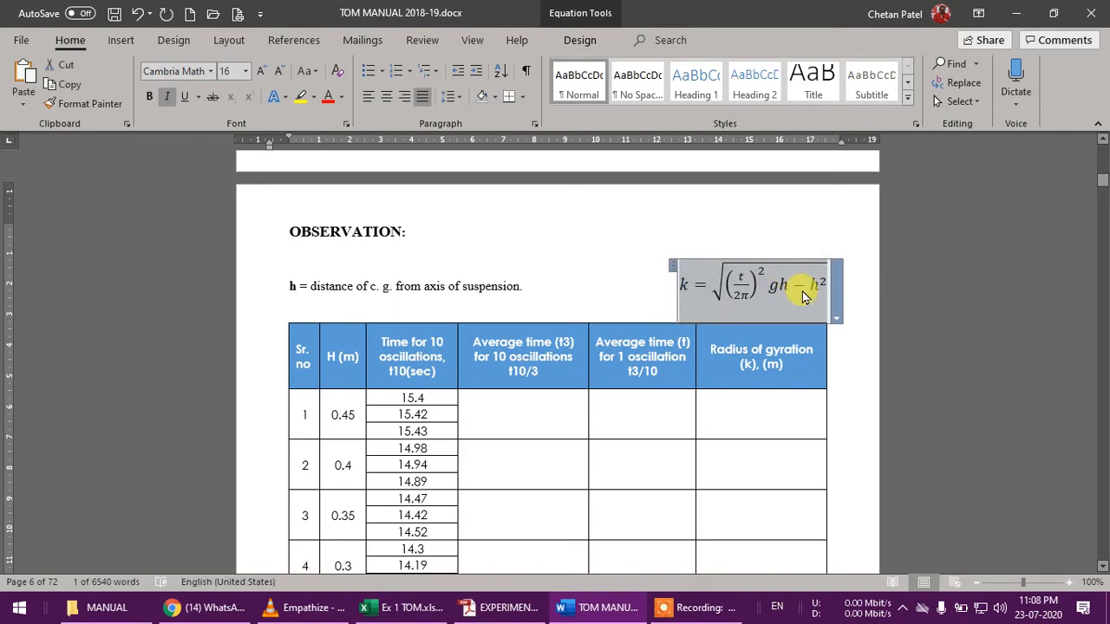
left_click(403, 607)
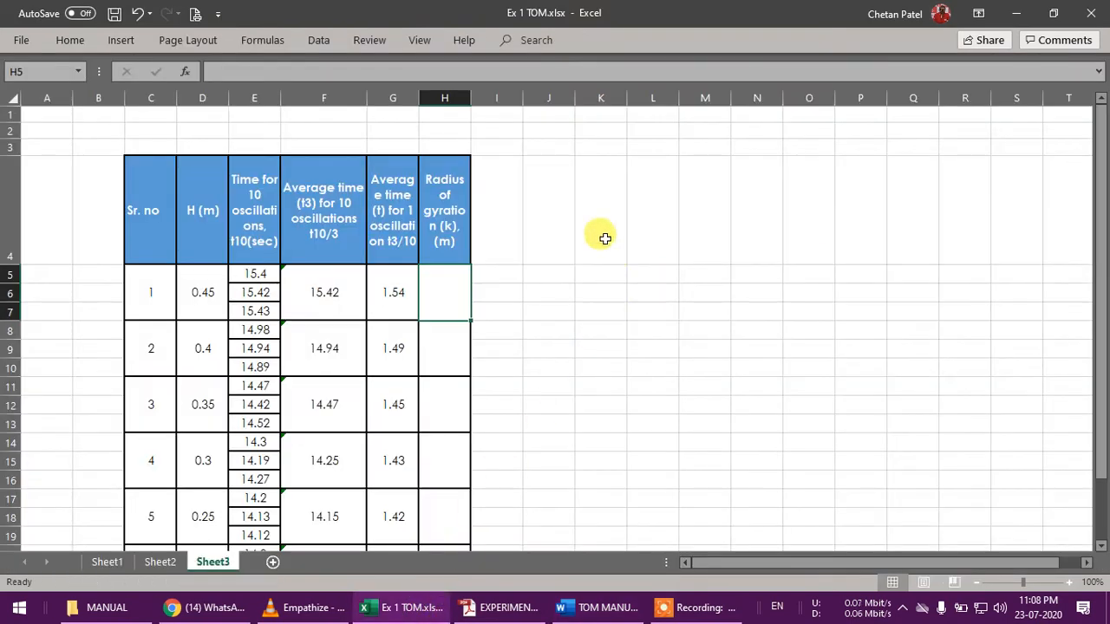
left_click(539, 208)
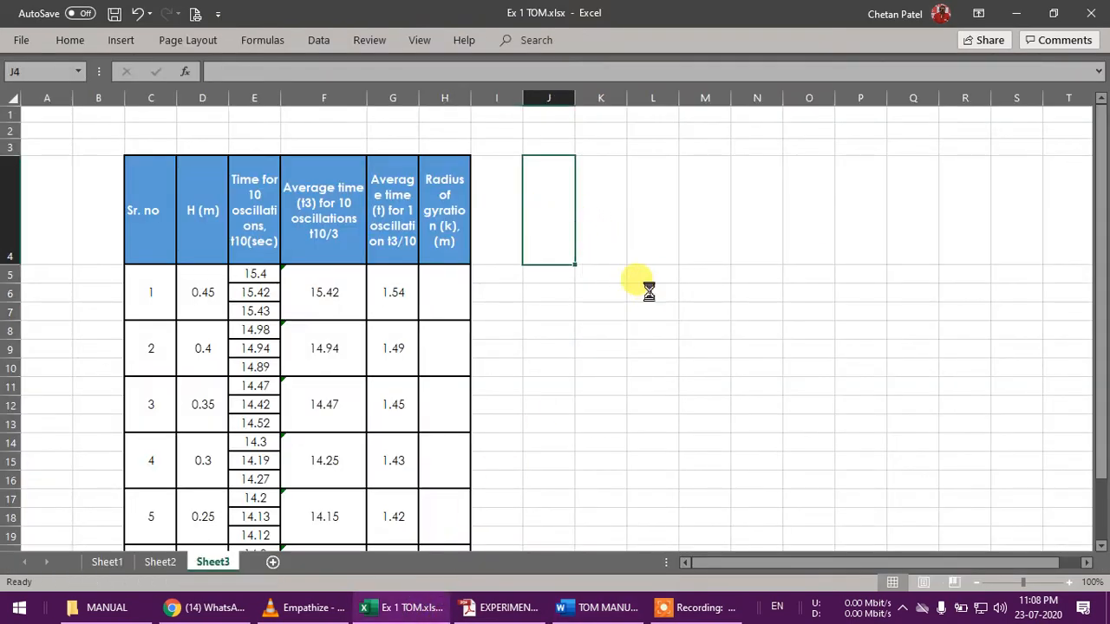
key("ctrl+v")
left_click(657, 388)
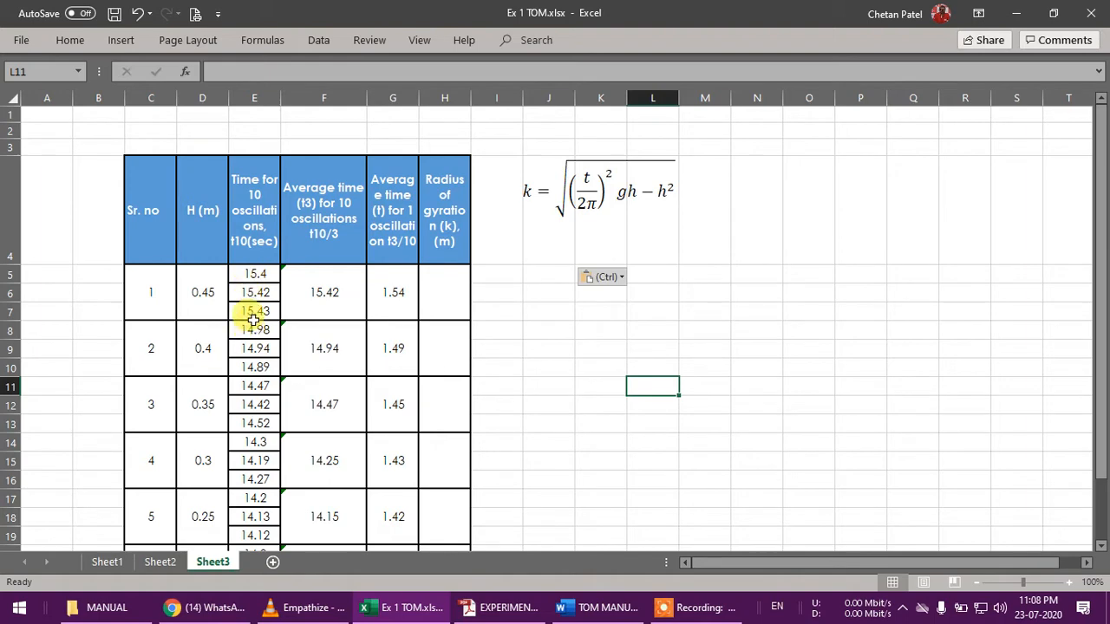
left_click(257, 98)
right_click(257, 98)
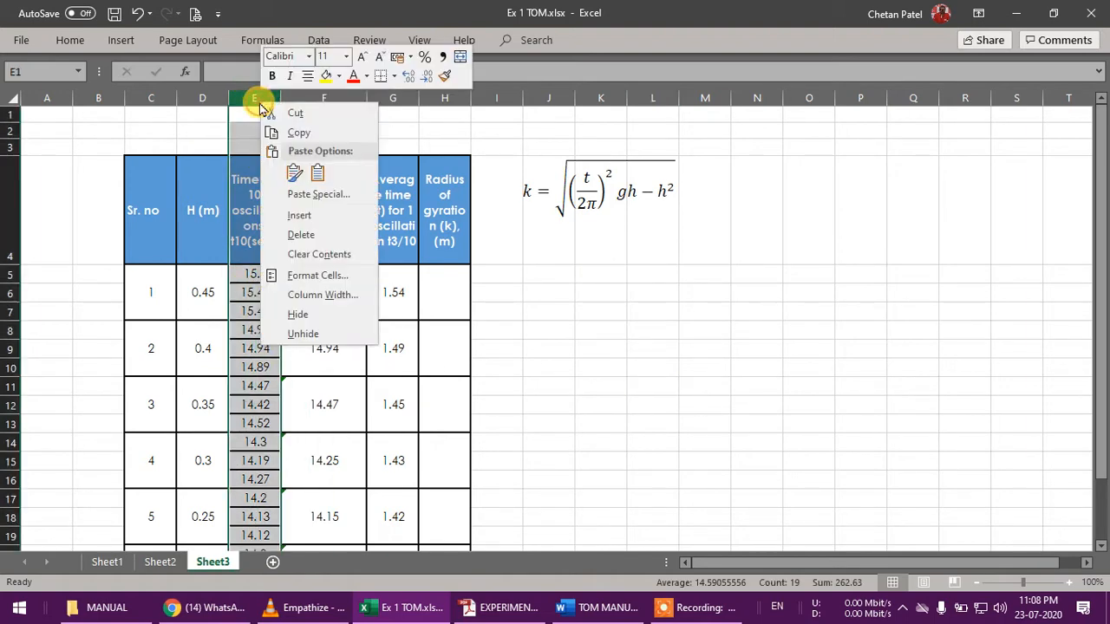
left_click(327, 235)
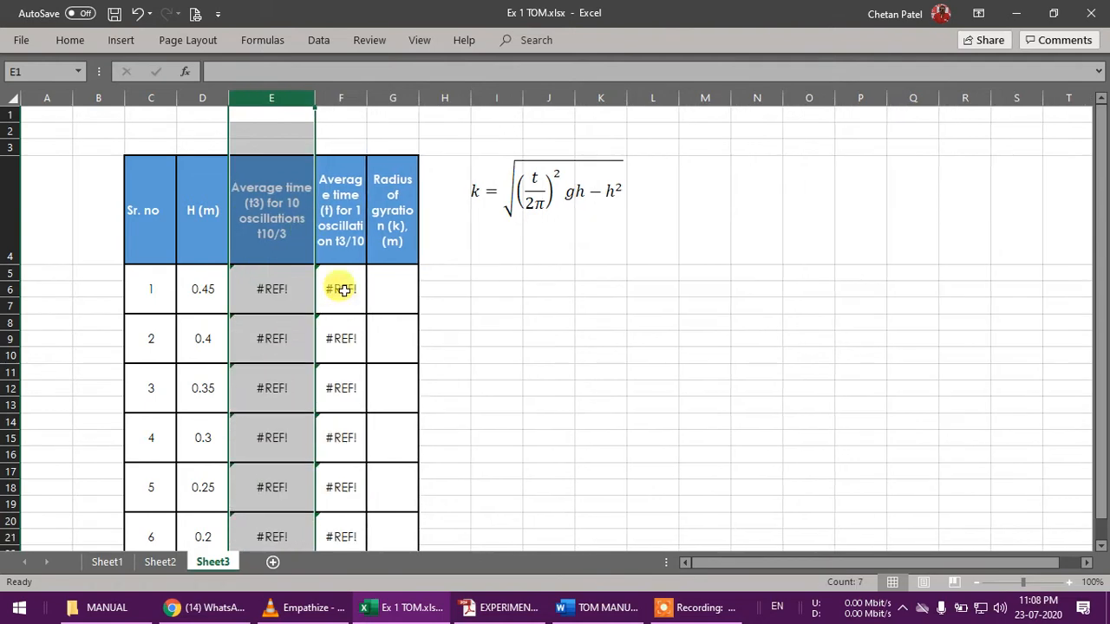
key("ctrl+z")
left_click(553, 350)
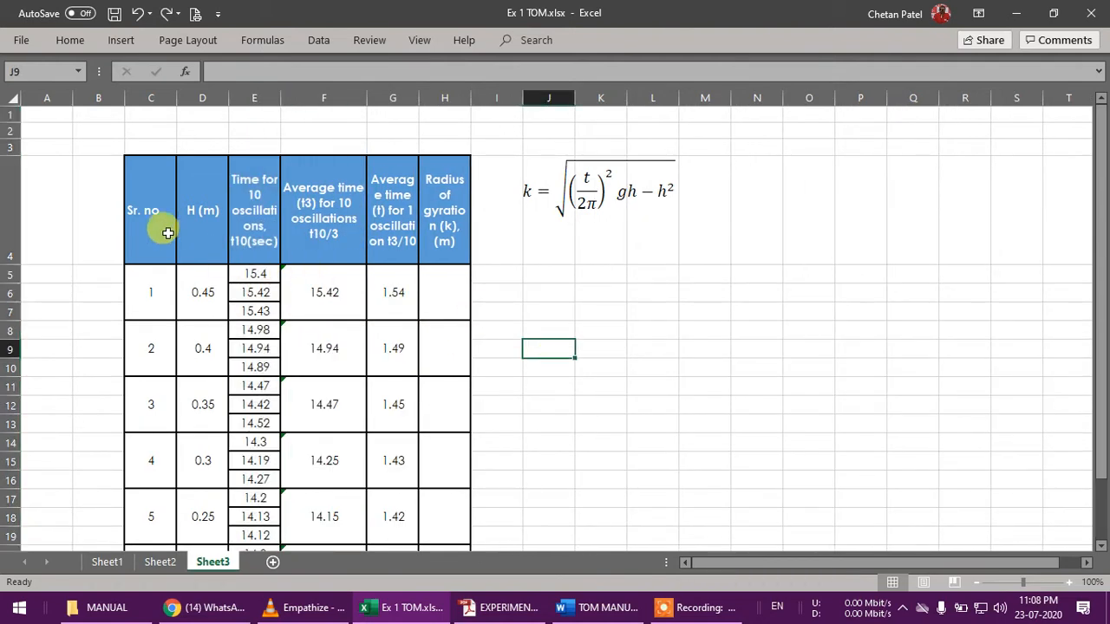
Copy the whole observation table, C4 to H22, and paste only its values starting at cell J5
left_click_drag(149, 223, 437, 432)
key("ctrl+c")
scroll(555, 407, "up", 2)
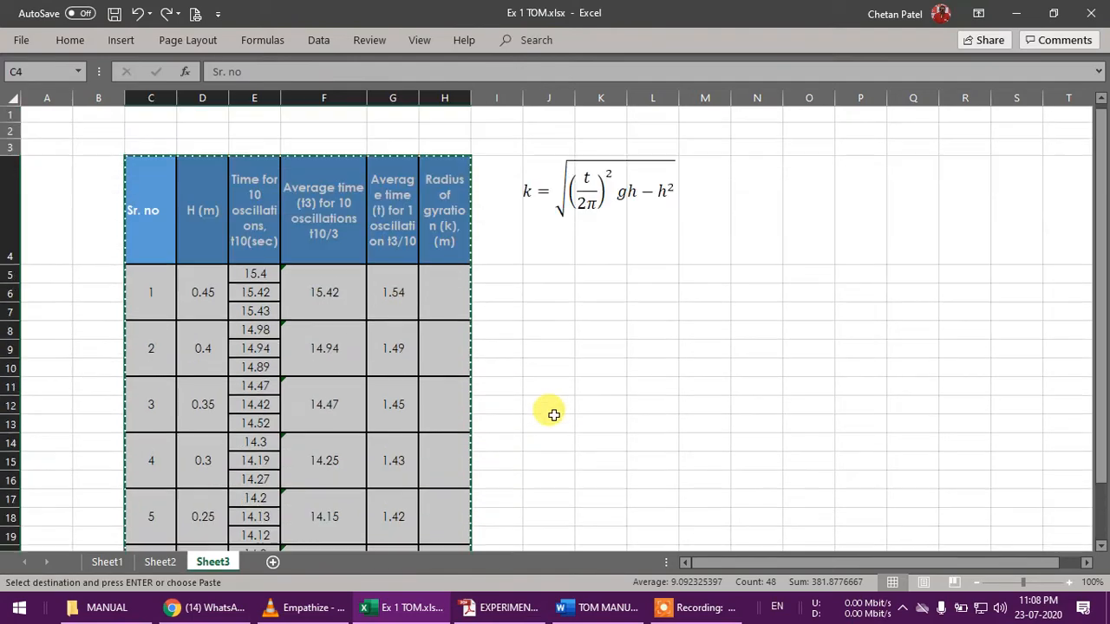
left_click(549, 276)
right_click(550, 276)
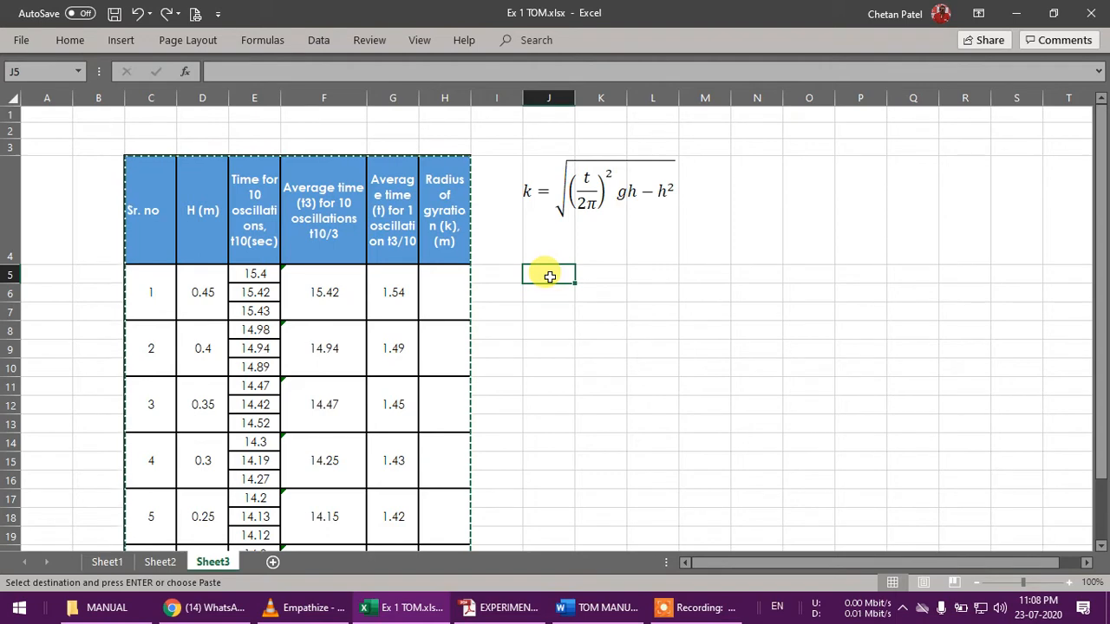
right_click(550, 276)
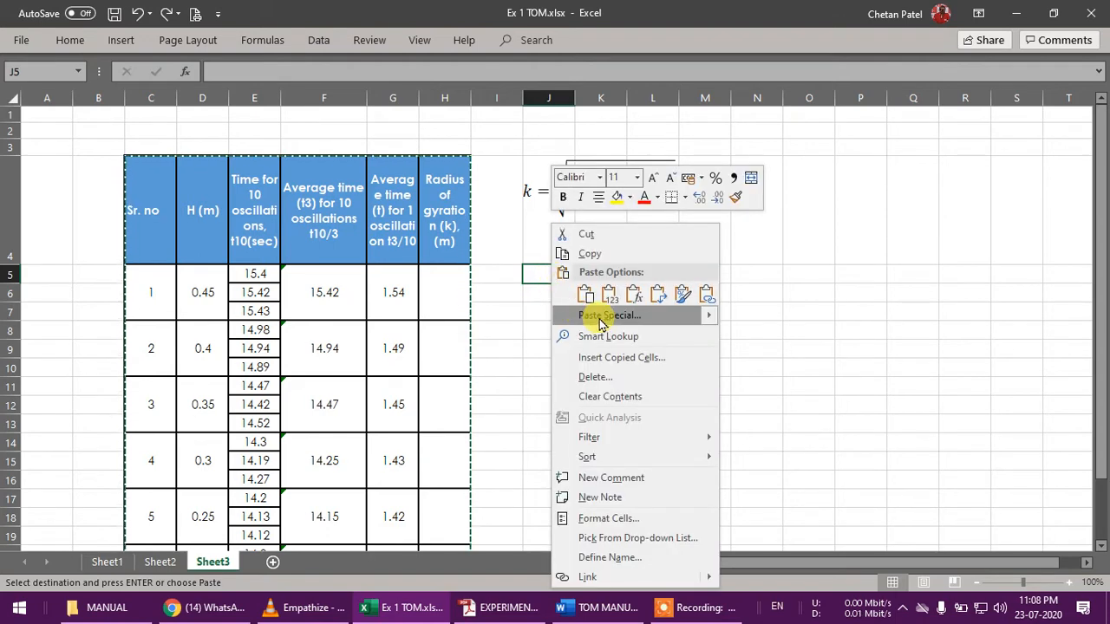
mouse_move(709, 316)
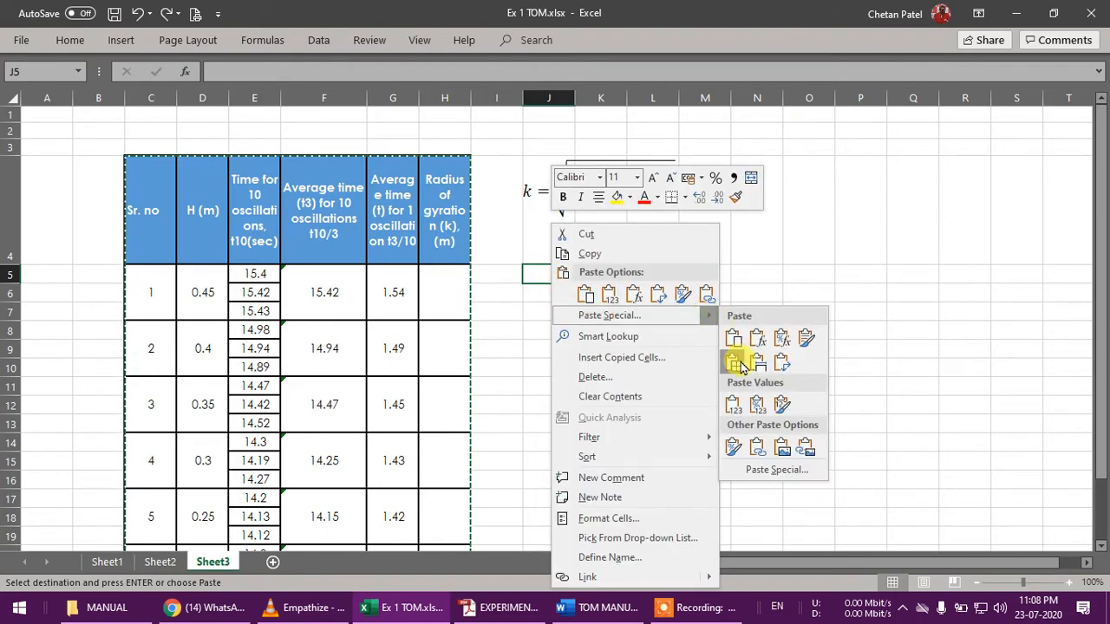
left_click(733, 405)
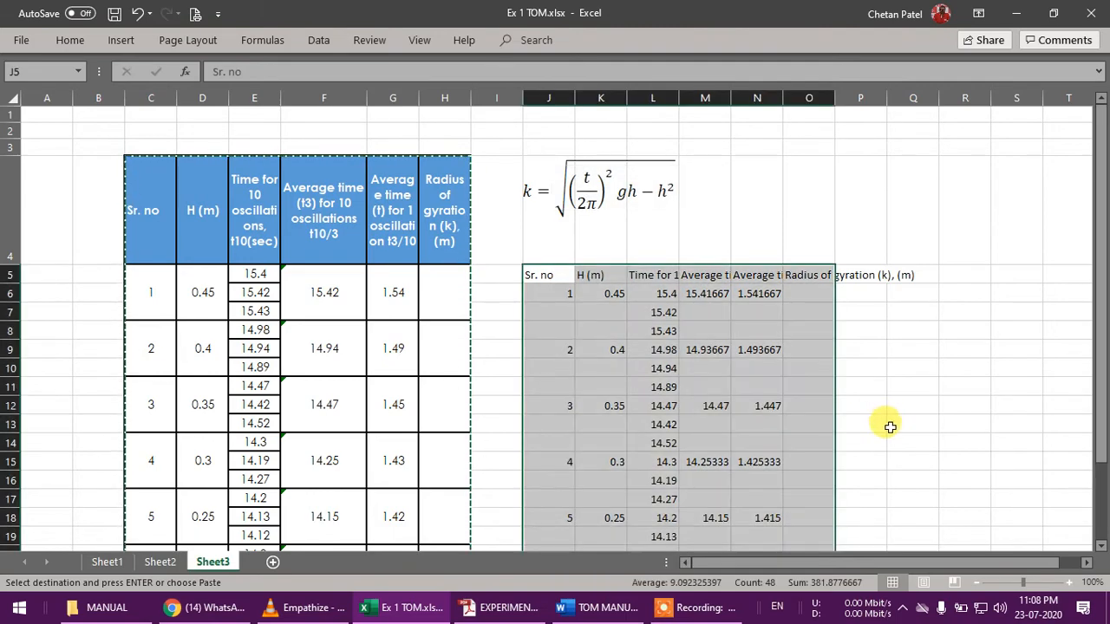
Move the pasted block of values from J5 to C24, below the formatted table
scroll(890, 427, "down", 3)
scroll(887, 425, "up", 2)
key("ctrl+c")
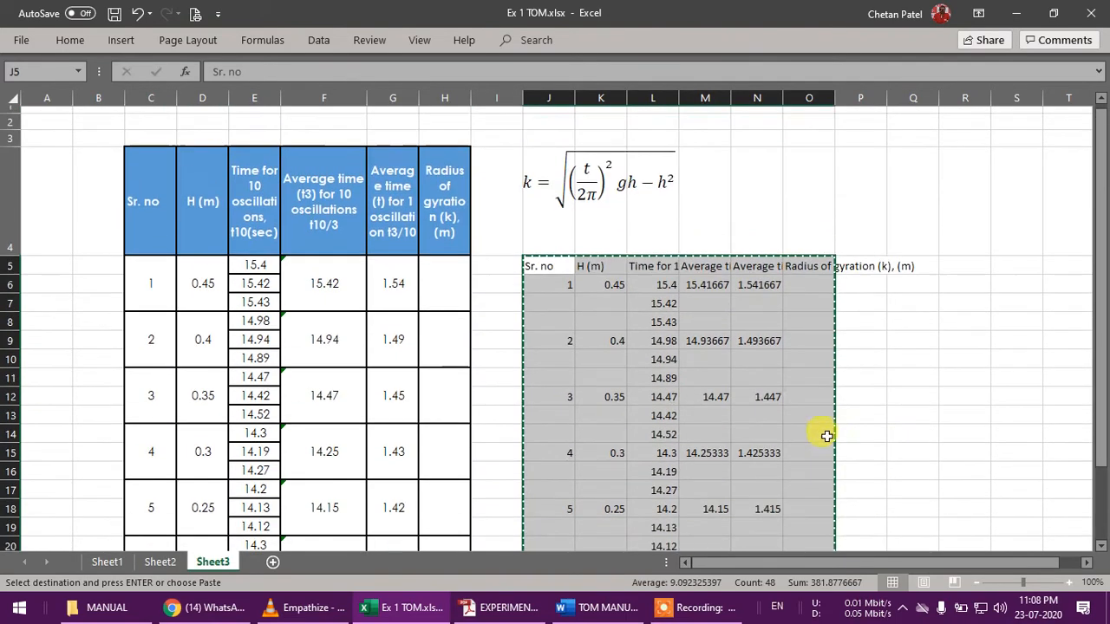
scroll(826, 436, "down", 4)
left_click(153, 320)
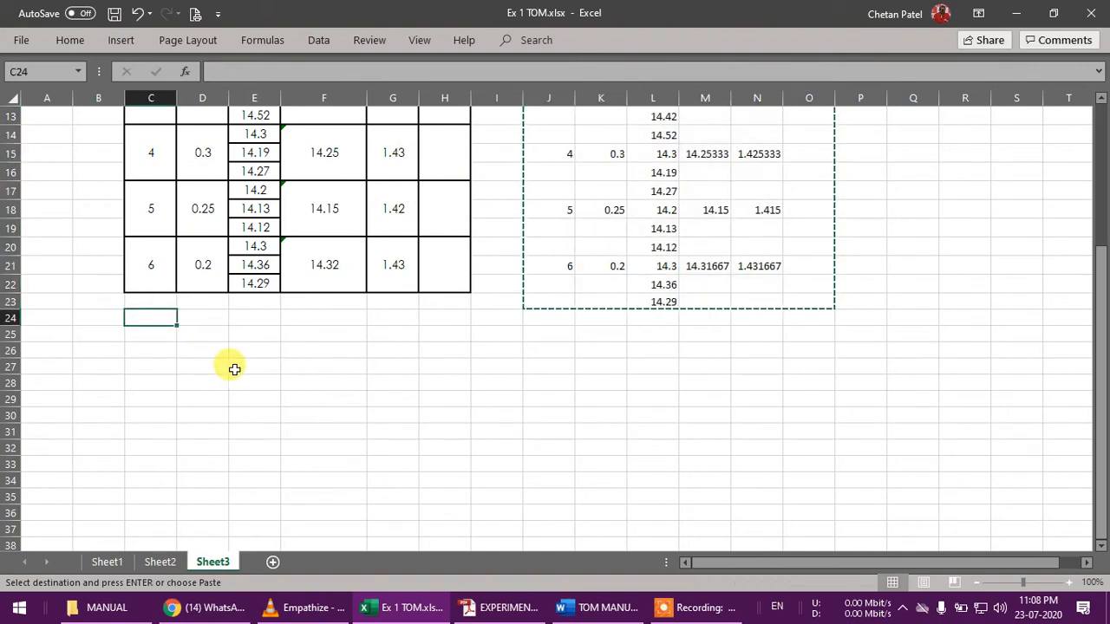
key("Return")
left_click(595, 374)
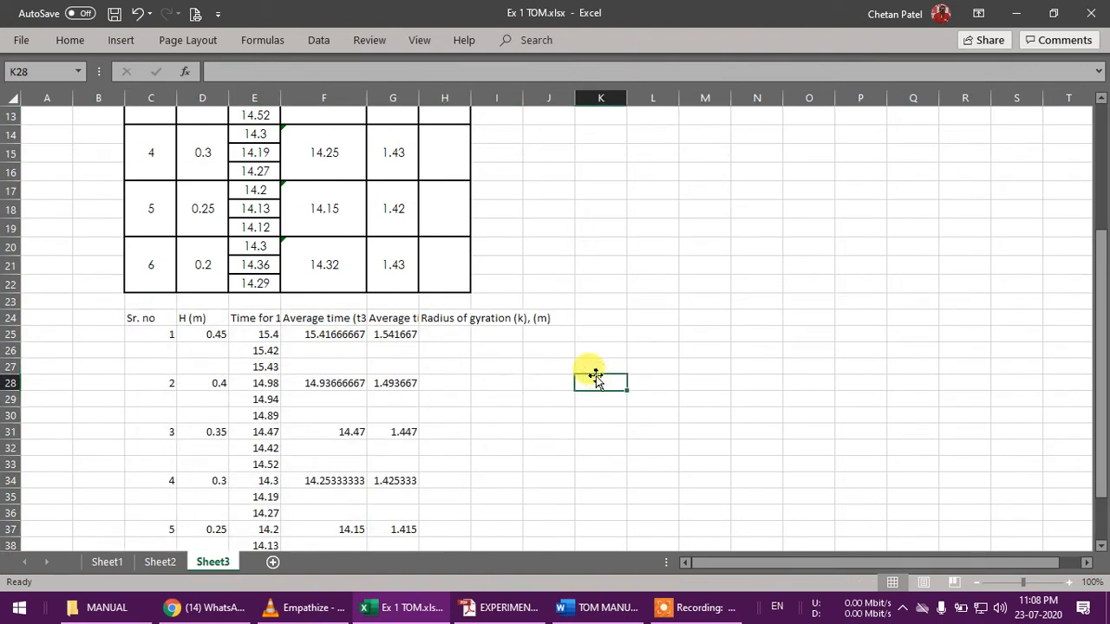
Clear the time for 10 oscillations and average time for 10 oscillations columns, E24 to F42, in the values copy
left_click_drag(264, 318, 252, 517)
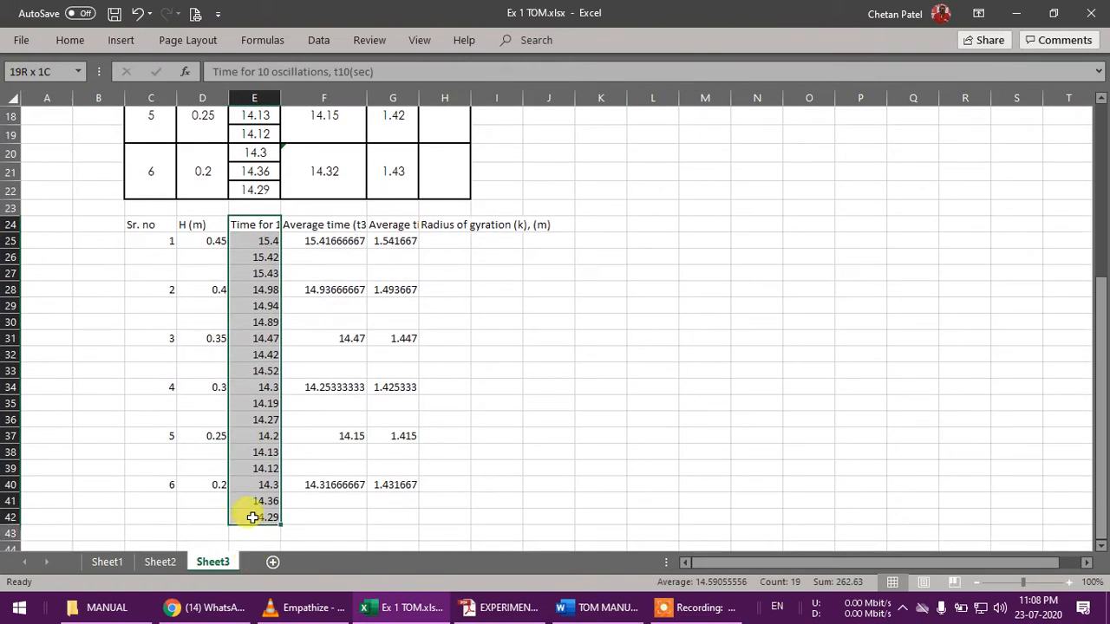
key("Delete")
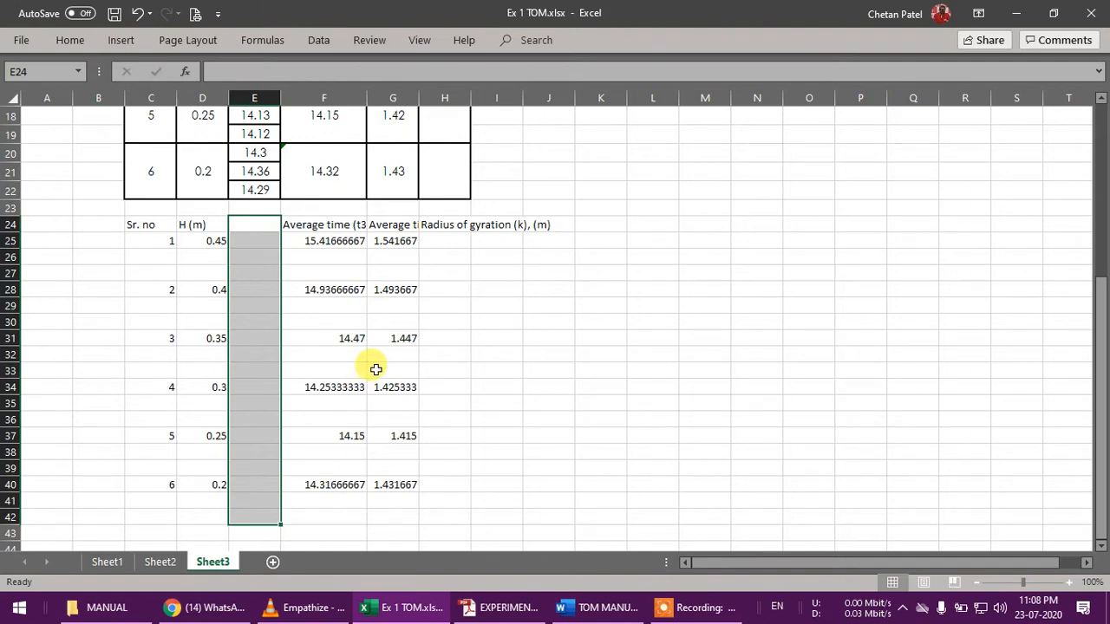
left_click_drag(342, 351, 332, 486)
key("Delete")
left_click(241, 322)
left_click(193, 231)
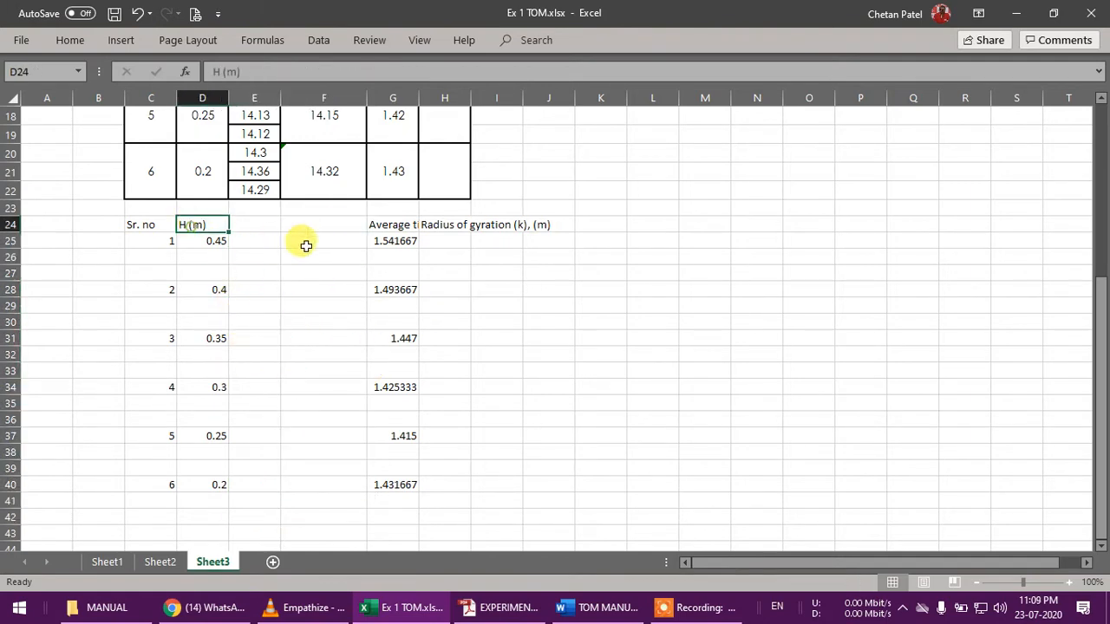
Move the average time for 1 oscillation and radius of gyration columns, G24 to H40, next to H (m) at E24
left_click(378, 227)
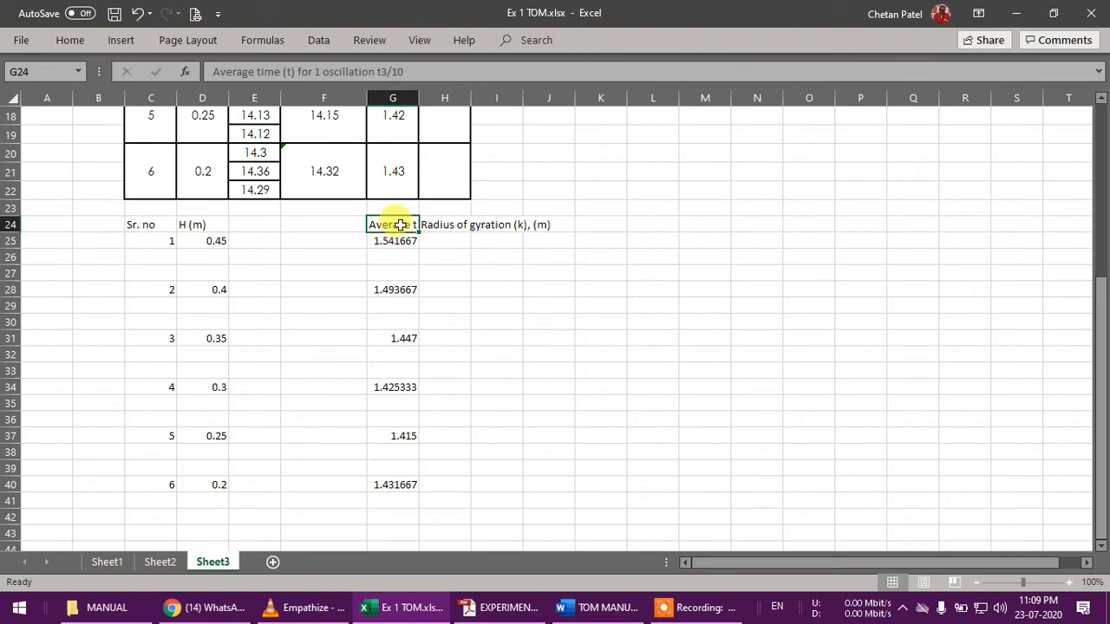
left_click_drag(399, 225, 412, 487)
key("ctrl+c")
key("ctrl+q")
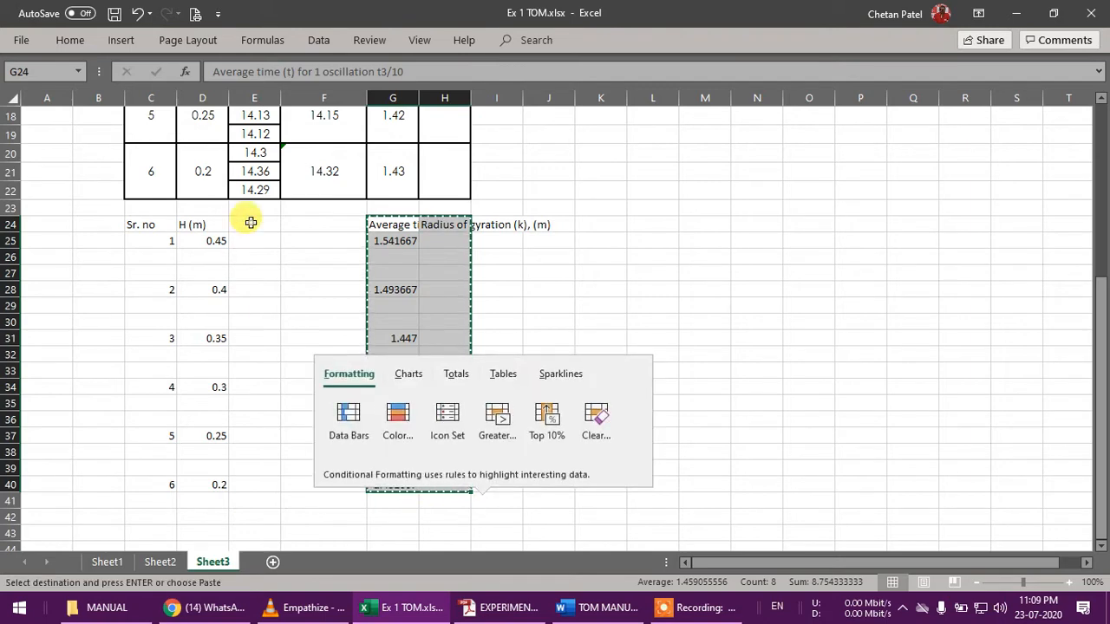
left_click(251, 224)
key("ctrl+v")
left_click(503, 371)
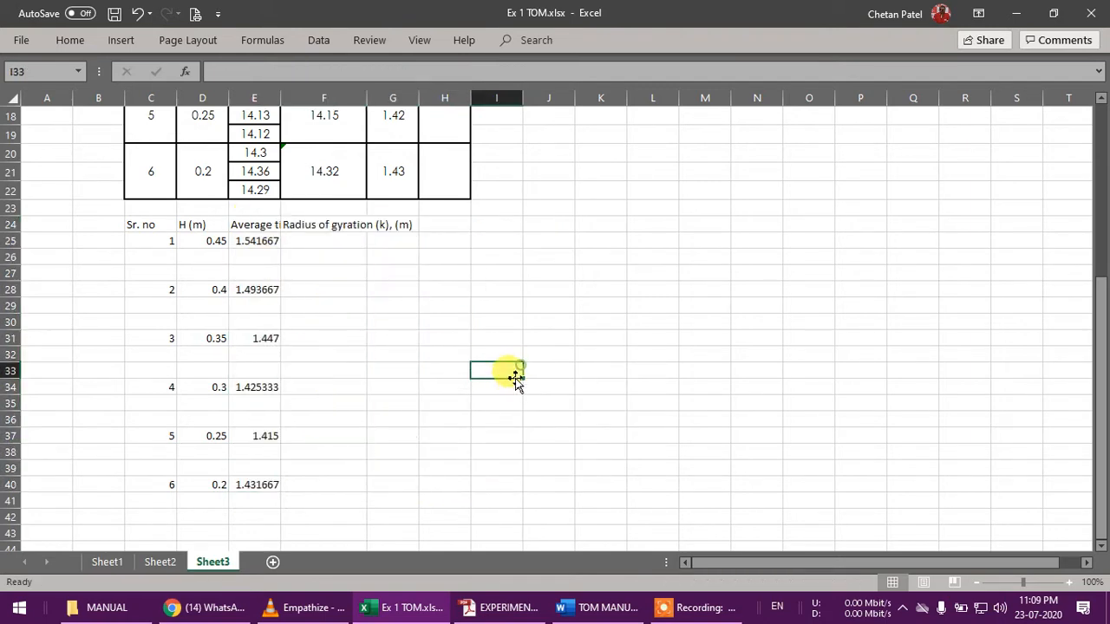
Delete the blank rows between the six readings of the values copy: 26–27, 29–30, 32–33, 35–36 and 38–39
left_click_drag(11, 257, 12, 468)
left_click(14, 305, "ctrl")
left_click(15, 355, "ctrl")
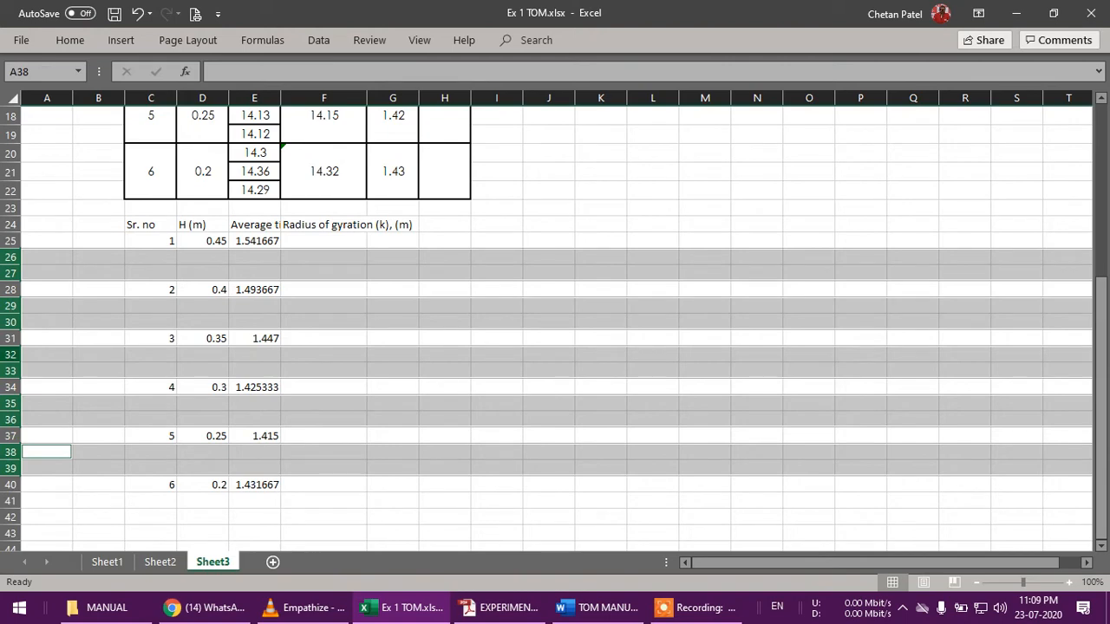
right_click(14, 355)
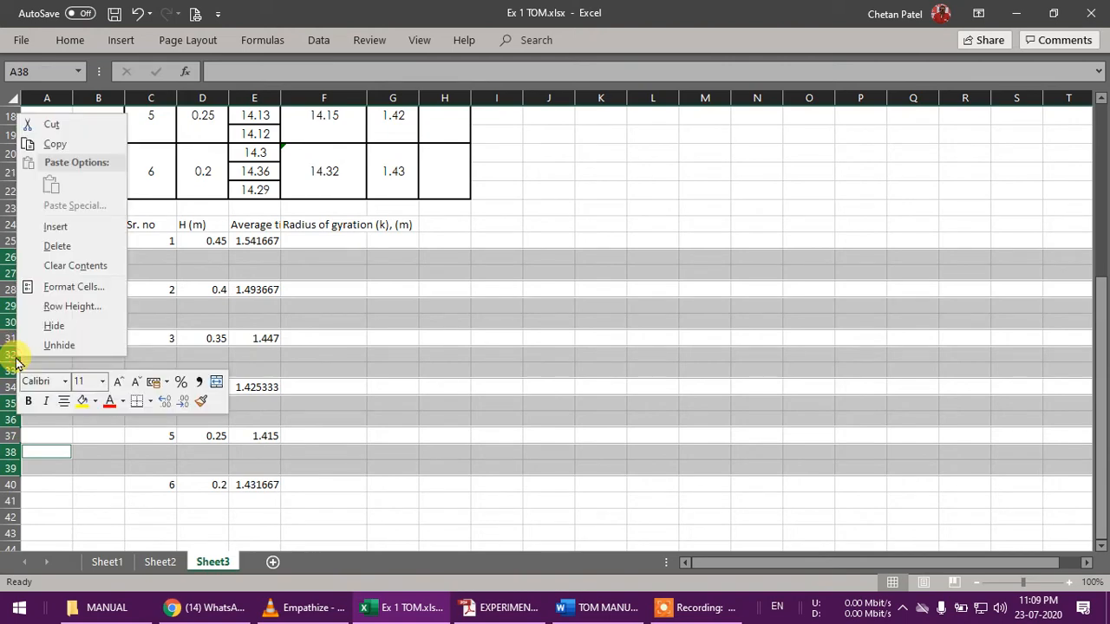
left_click(57, 246)
left_click(357, 428)
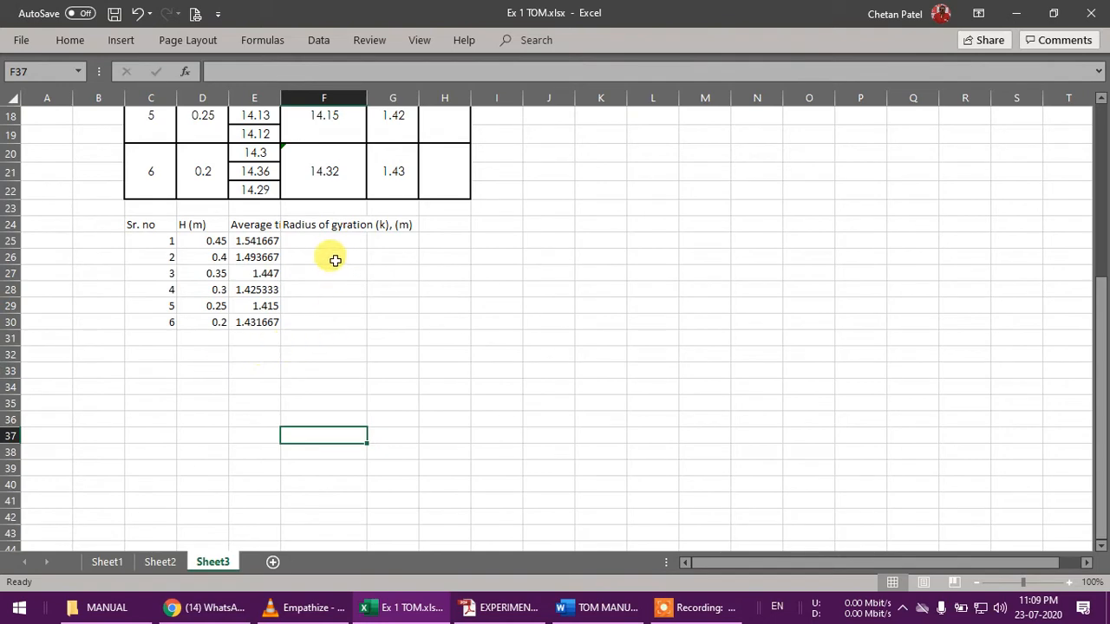
Shorten the headers of the values copy to h in D24, t in E24 and k in F24
left_click(200, 226)
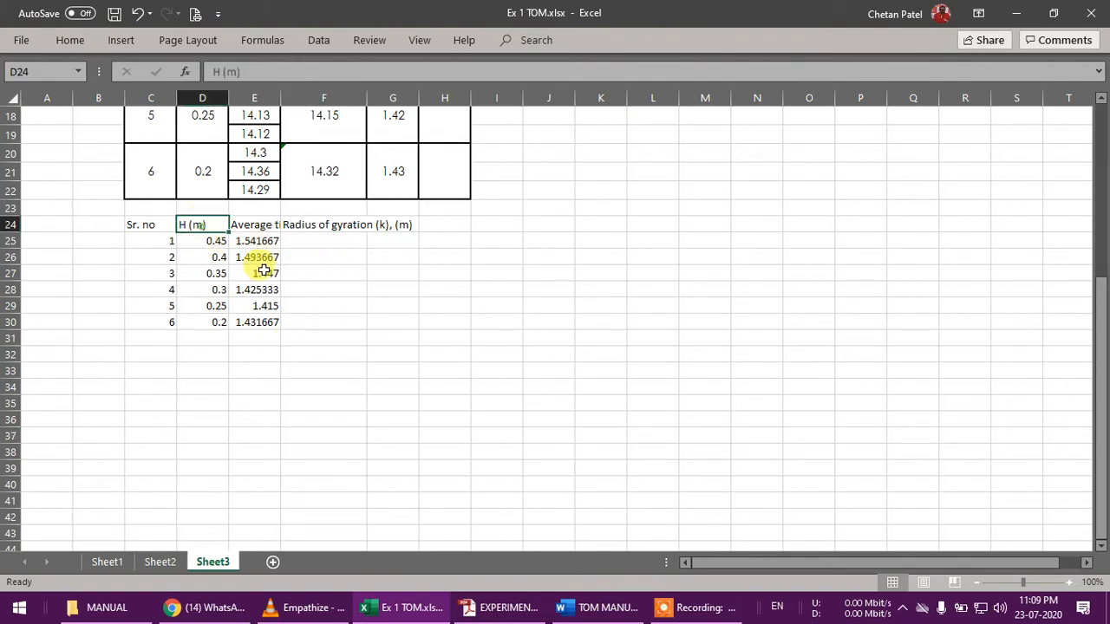
type("h")
left_click(261, 226)
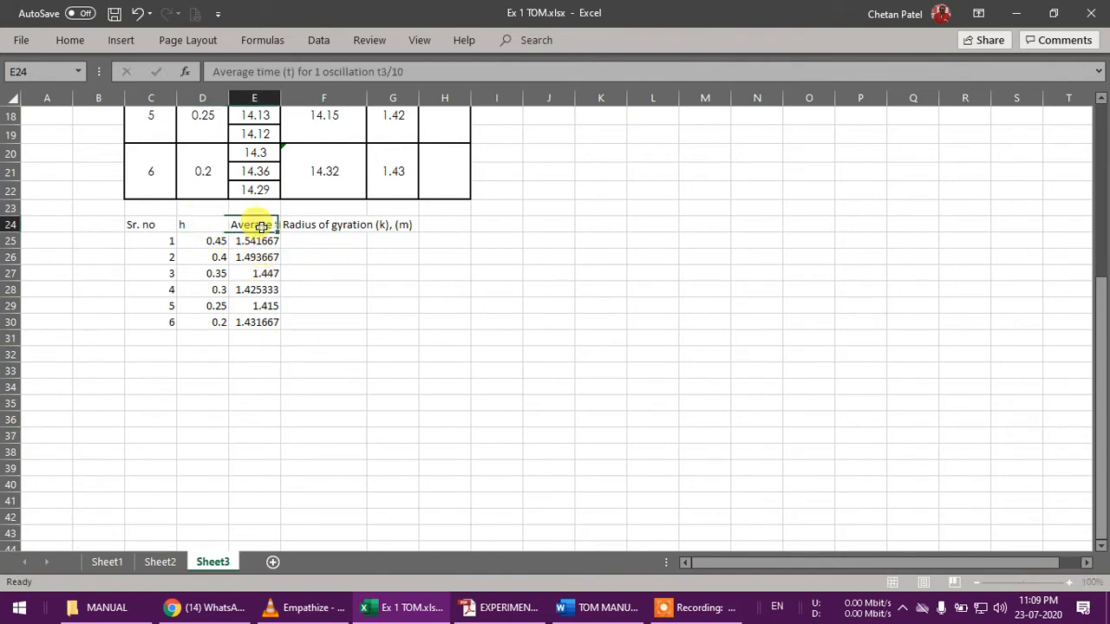
type("t")
left_click(381, 337)
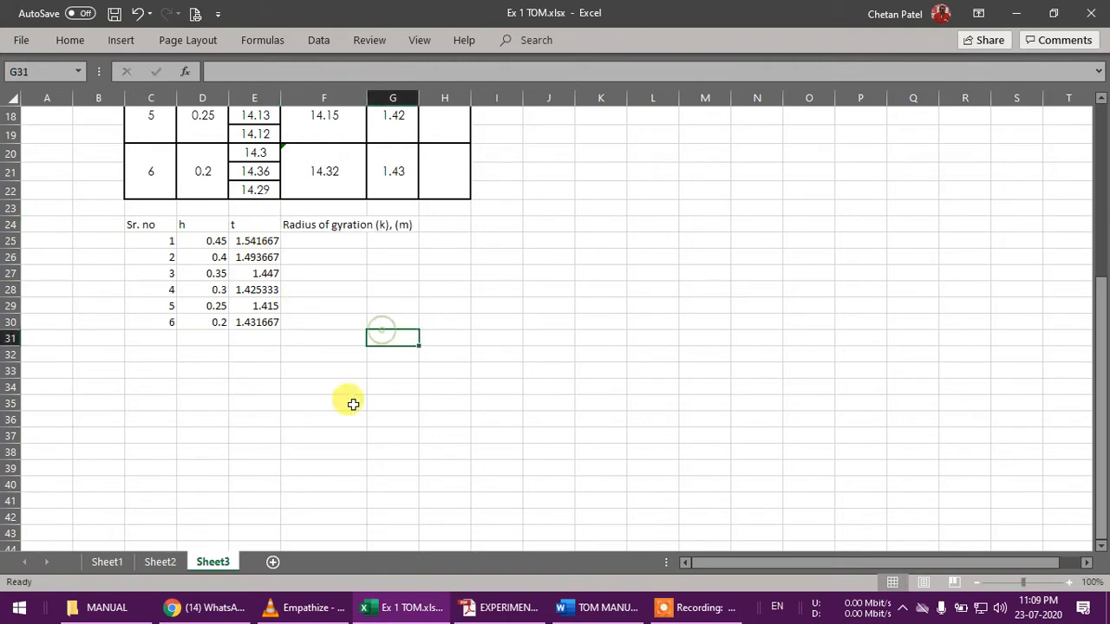
left_click(347, 224)
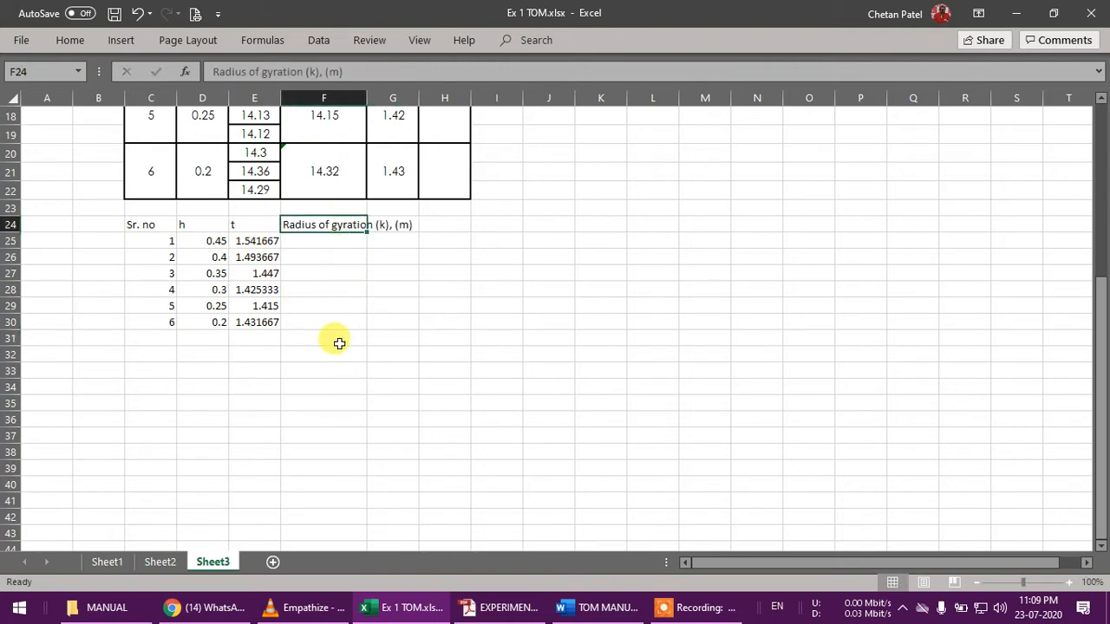
type("k")
left_click(531, 405)
Move the k equation picture down beside the last reading, around I20 to L22, near the compact values table
scroll(541, 430, "up", 4)
scroll(541, 429, "up", 2)
left_click(550, 205)
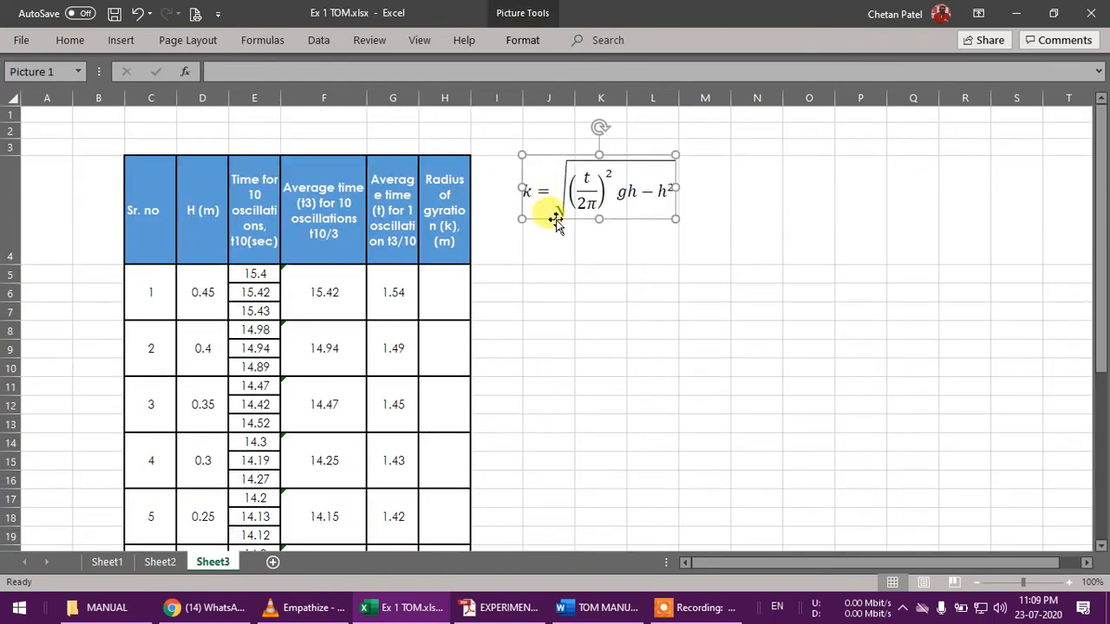
scroll(549, 252, "down", 3)
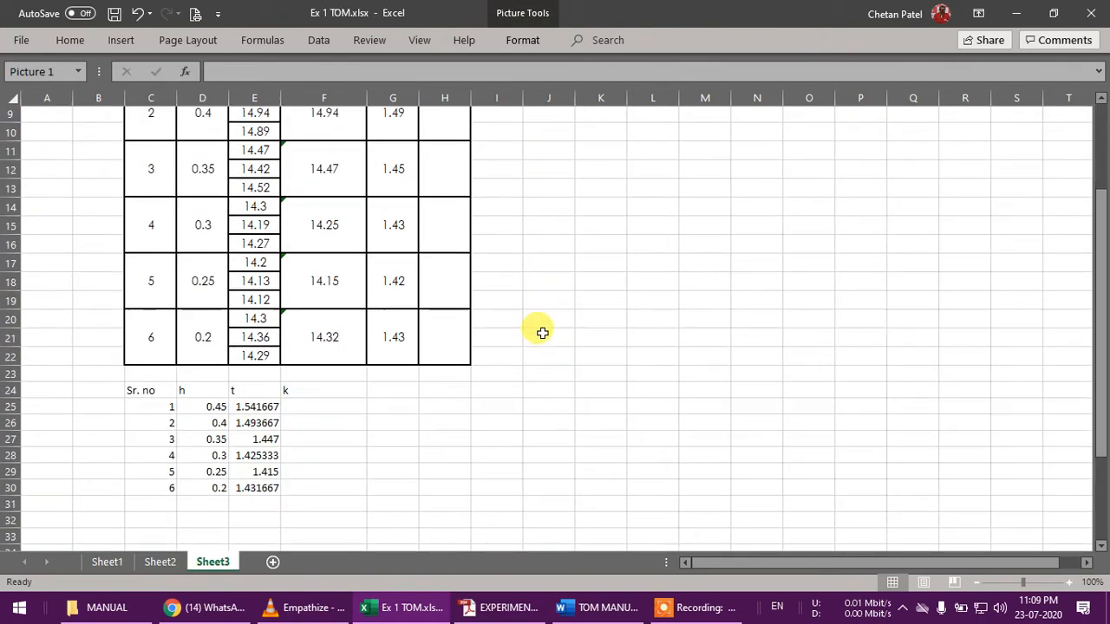
scroll(539, 330, "up", 3)
left_click_drag(551, 218, 555, 515)
scroll(694, 377, "down", 3)
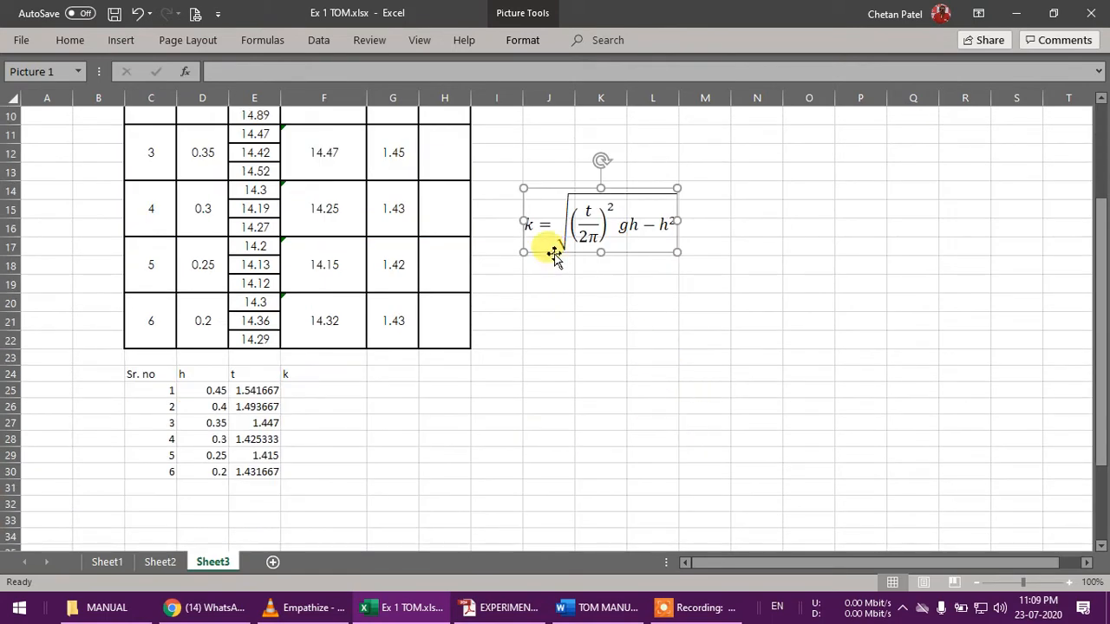
left_click_drag(554, 257, 517, 347)
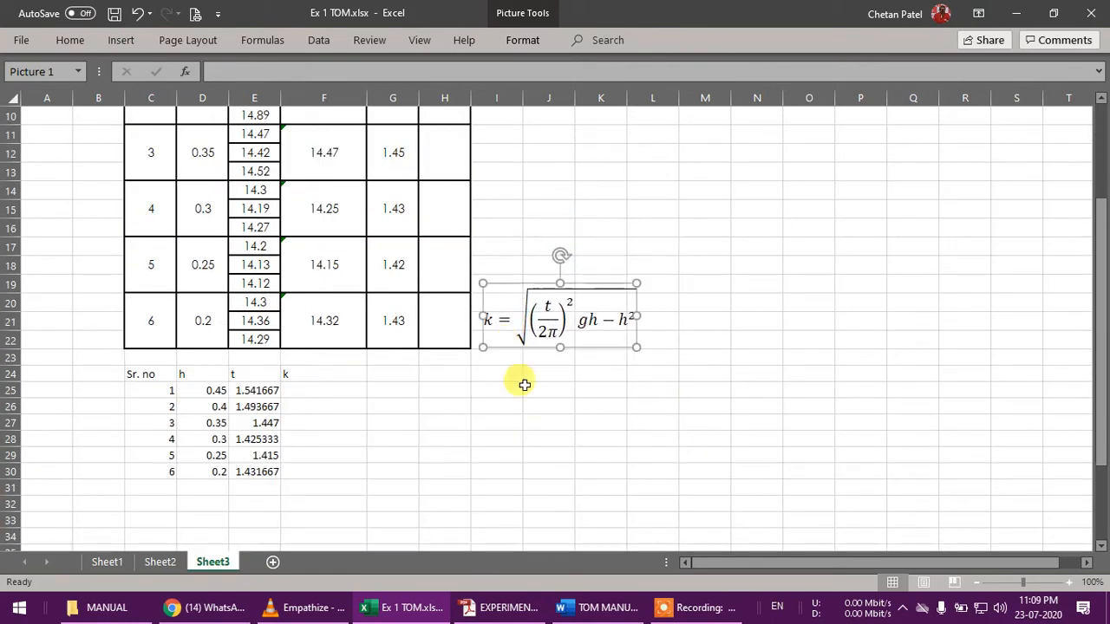
left_click(673, 435)
left_click(296, 388)
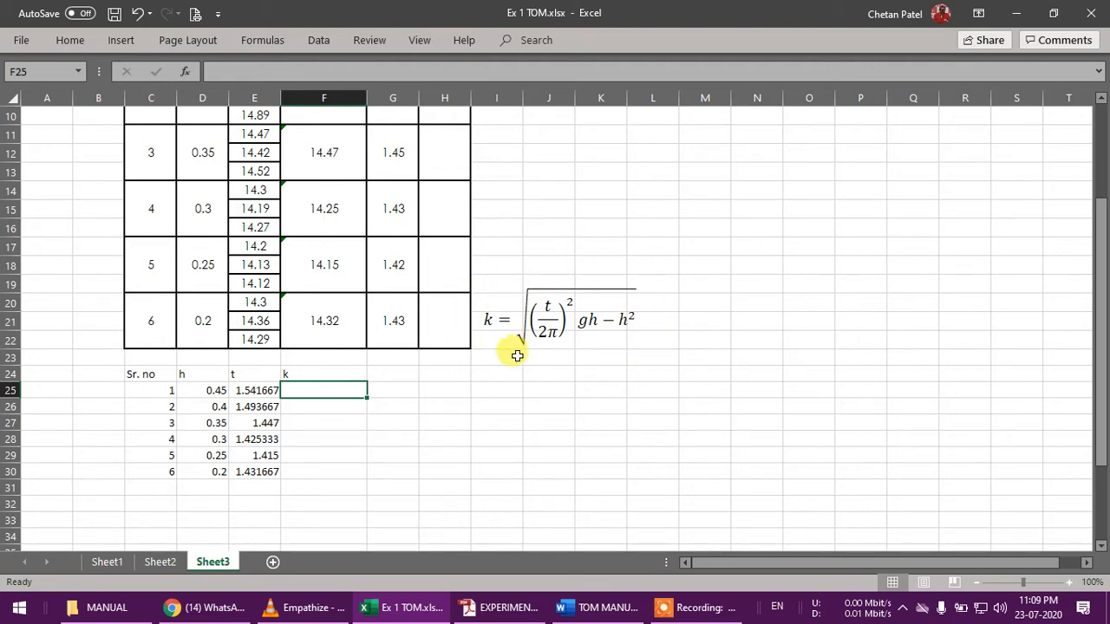
left_click(342, 438)
left_click(306, 389)
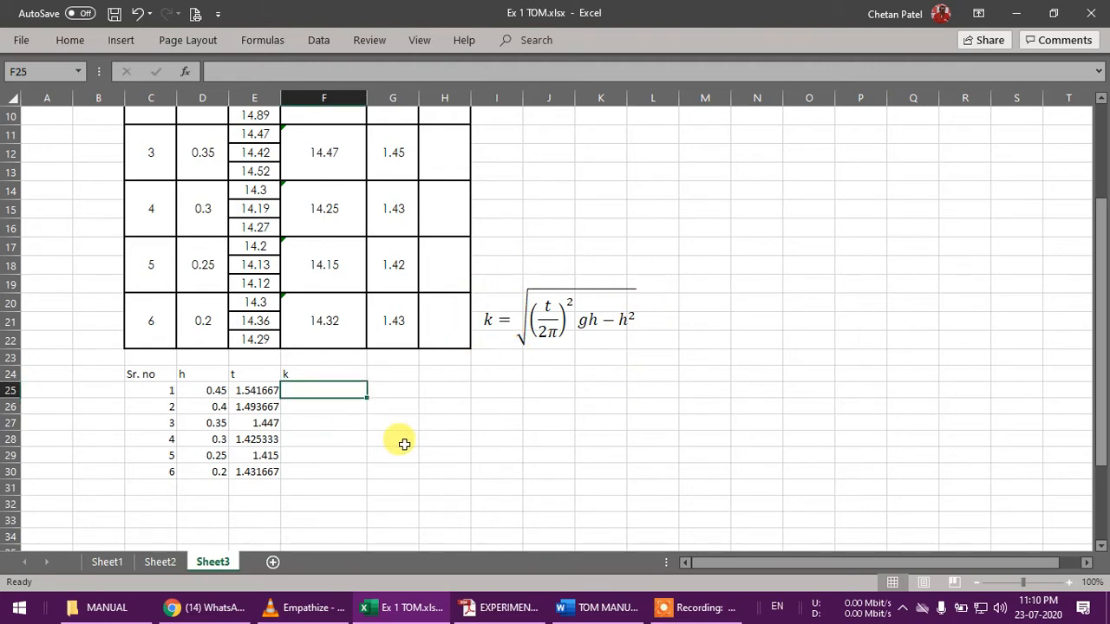
left_click(604, 451)
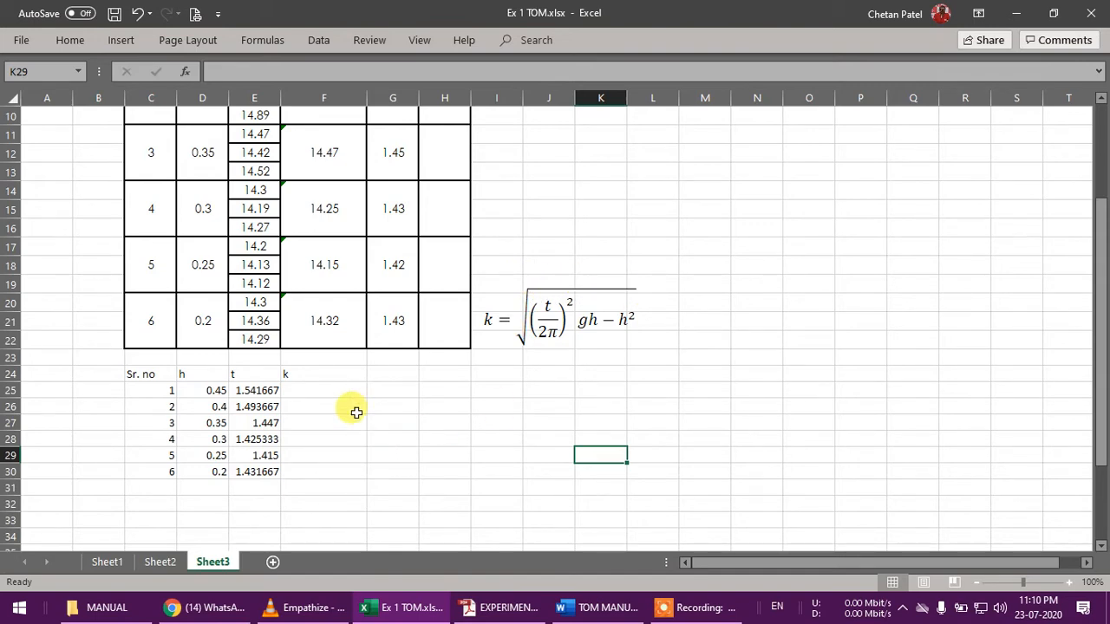
Enter the squared t/2π term of the k equation in F25 as =(E25*E25/(4*PI()*PI())), with all parentheses closed
left_click(317, 390)
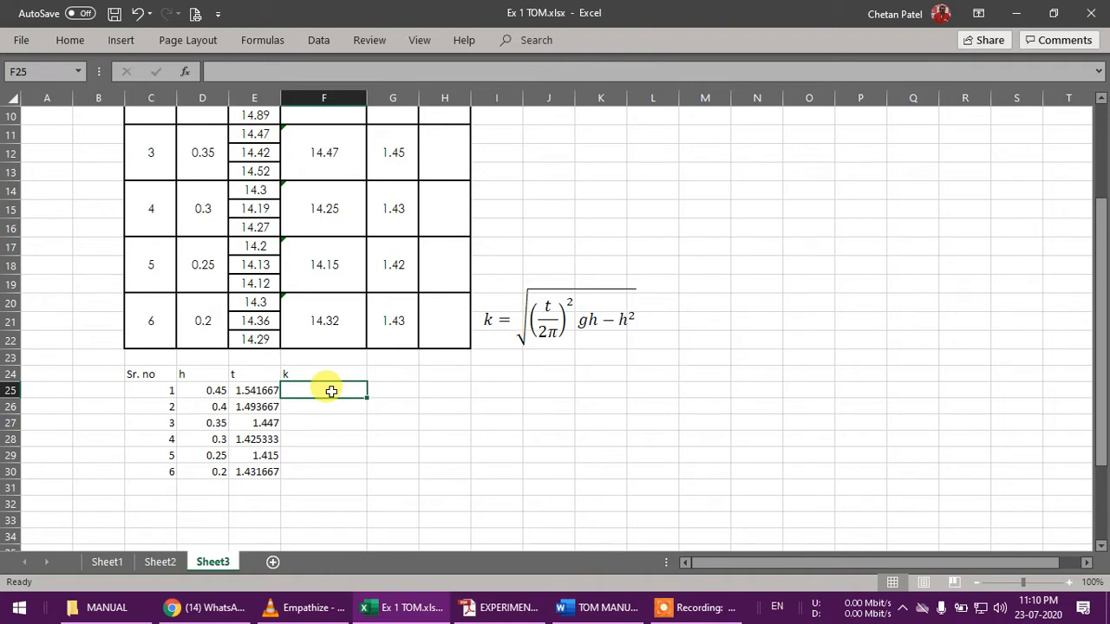
type("=(")
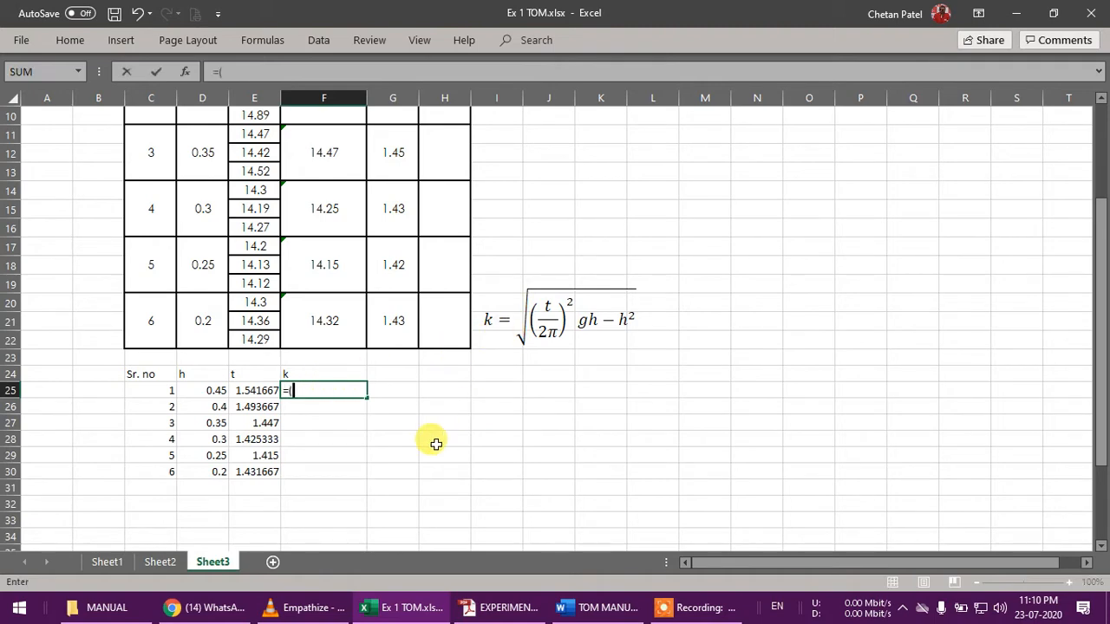
left_click(260, 391)
type("*")
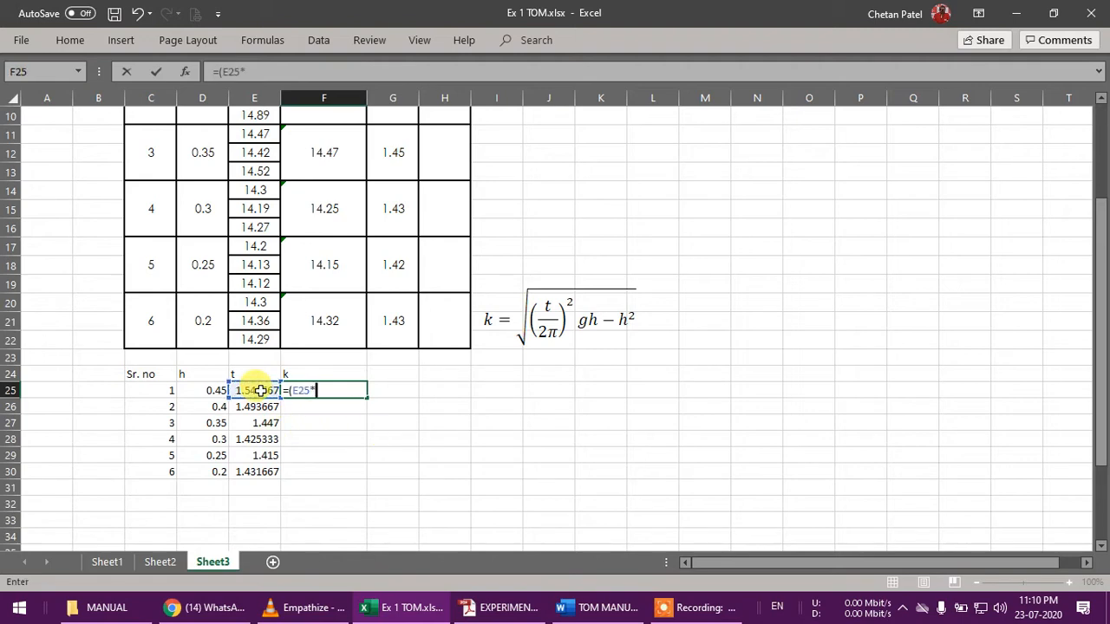
left_click(260, 391)
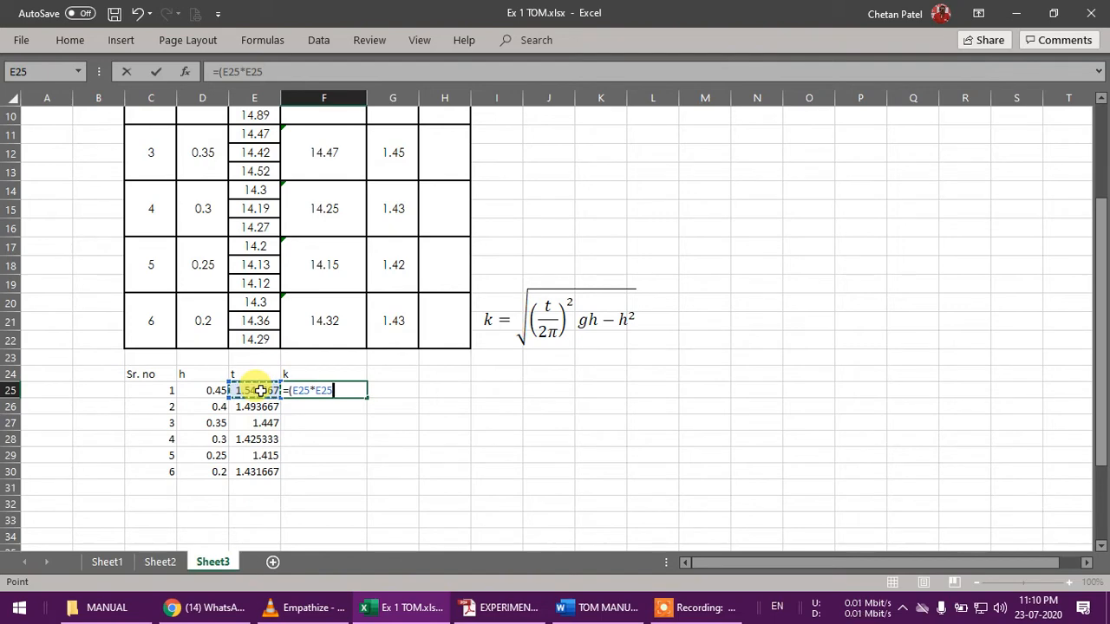
type("/(4*")
type("pi()")
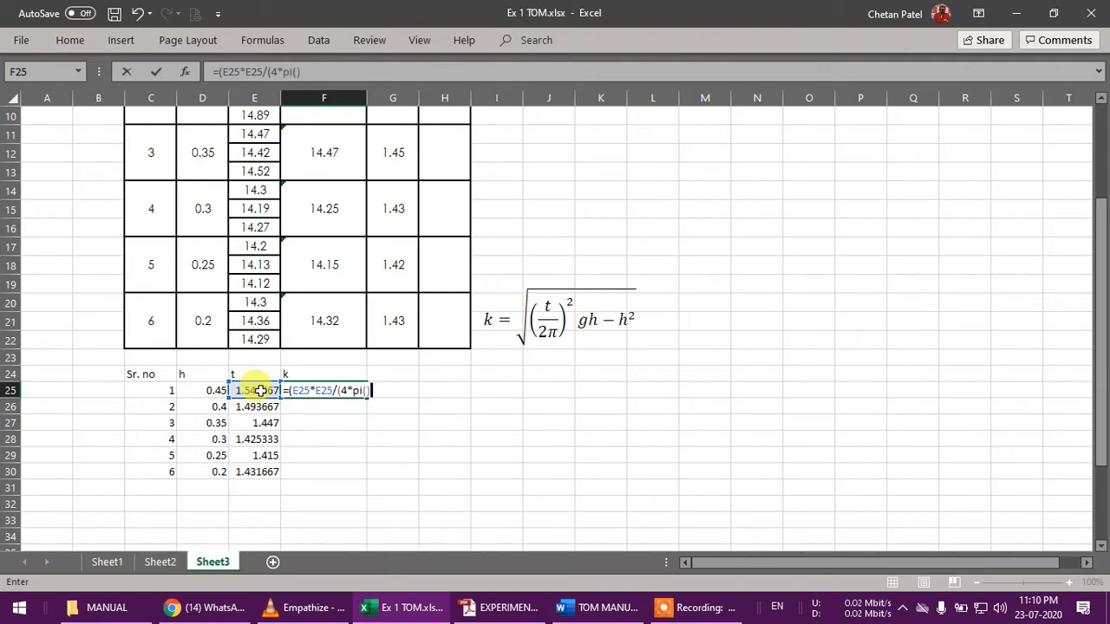
type("*pi")
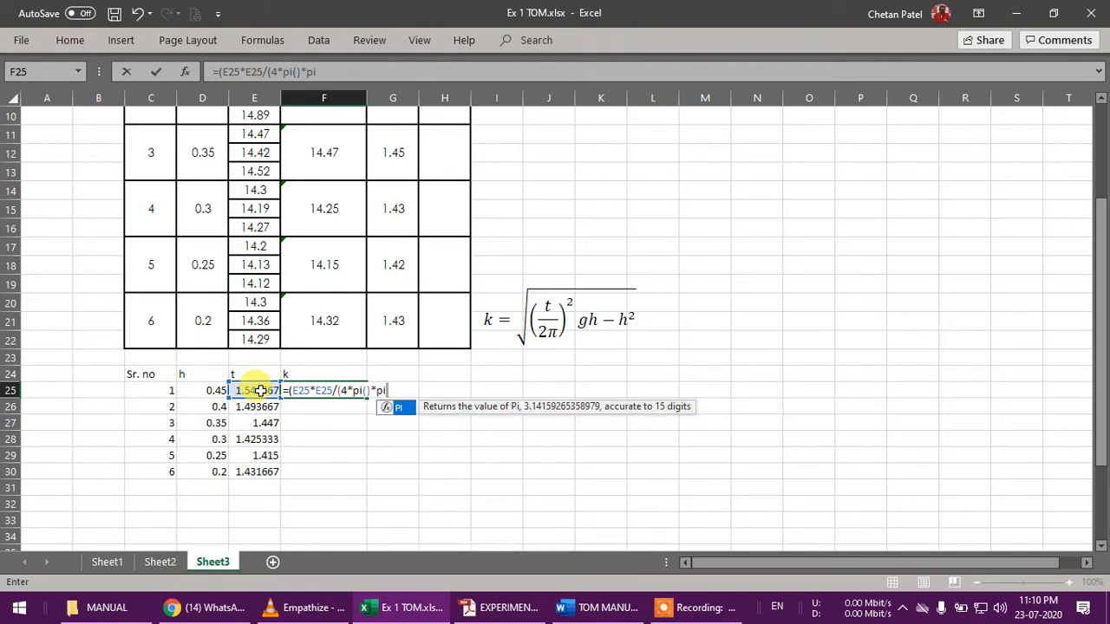
type("()")
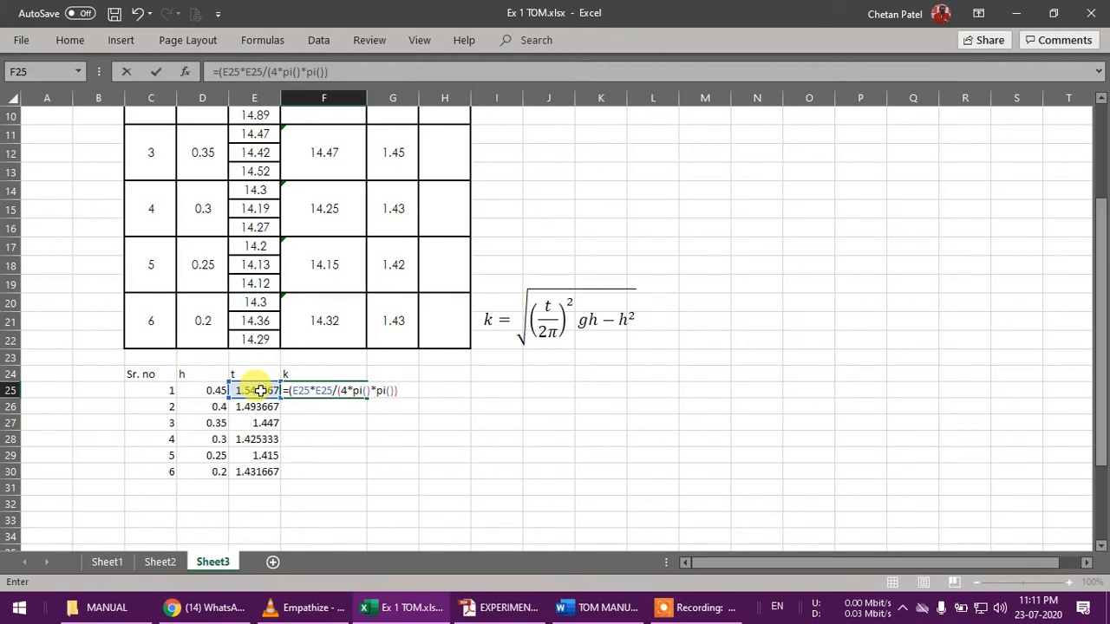
key("Return")
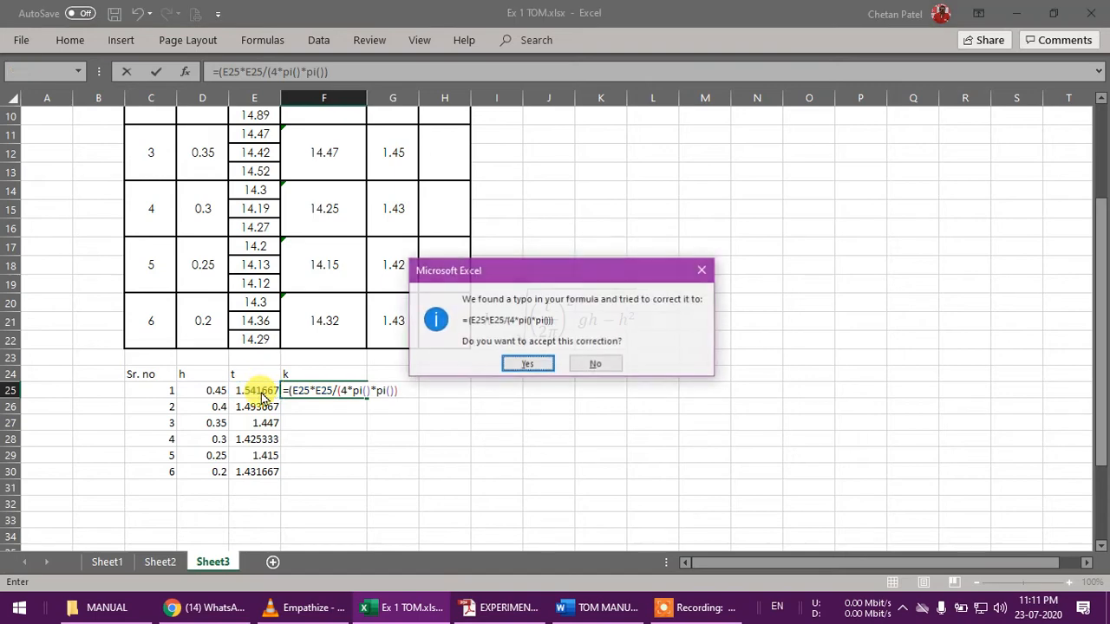
left_click(594, 365)
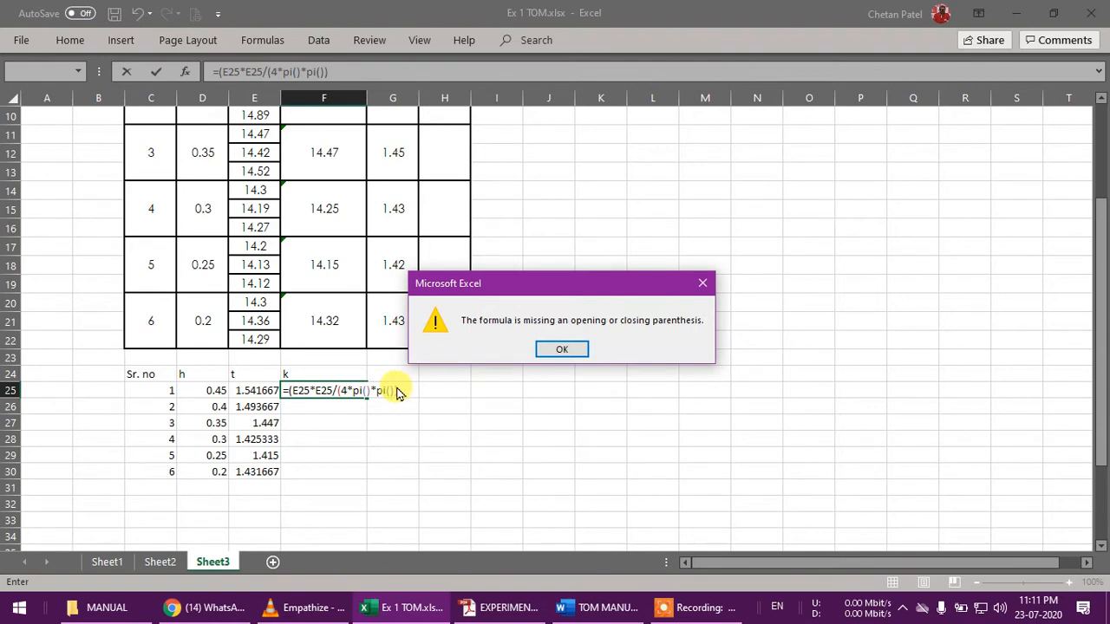
left_click(560, 346)
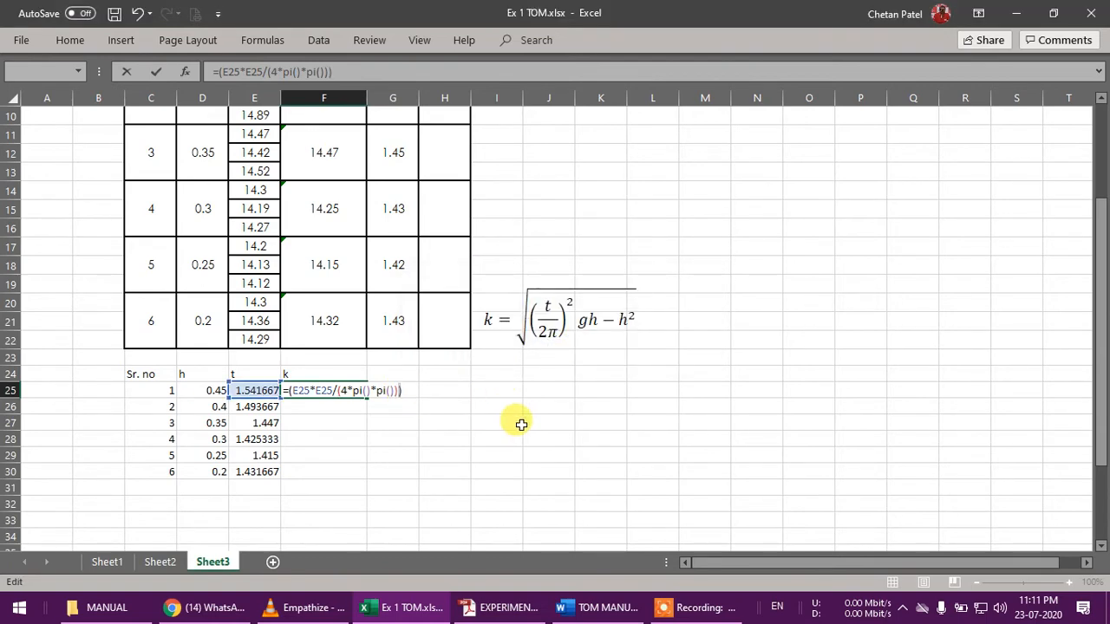
key("Return")
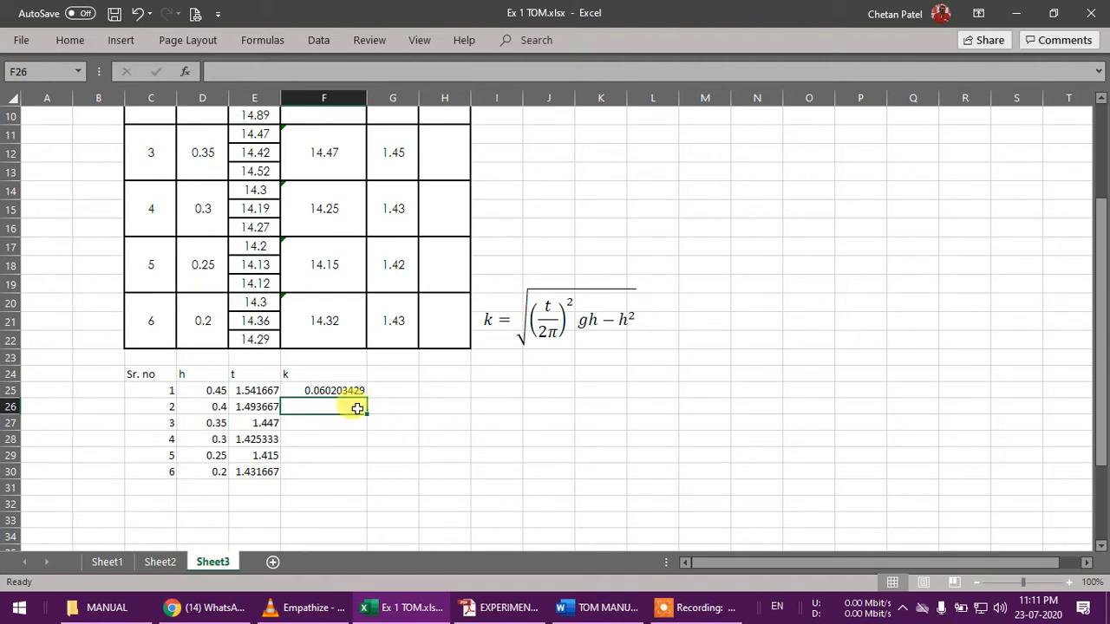
Extend the k formula in F25 with the gh factor by appending *9.81*D25
left_click(339, 388)
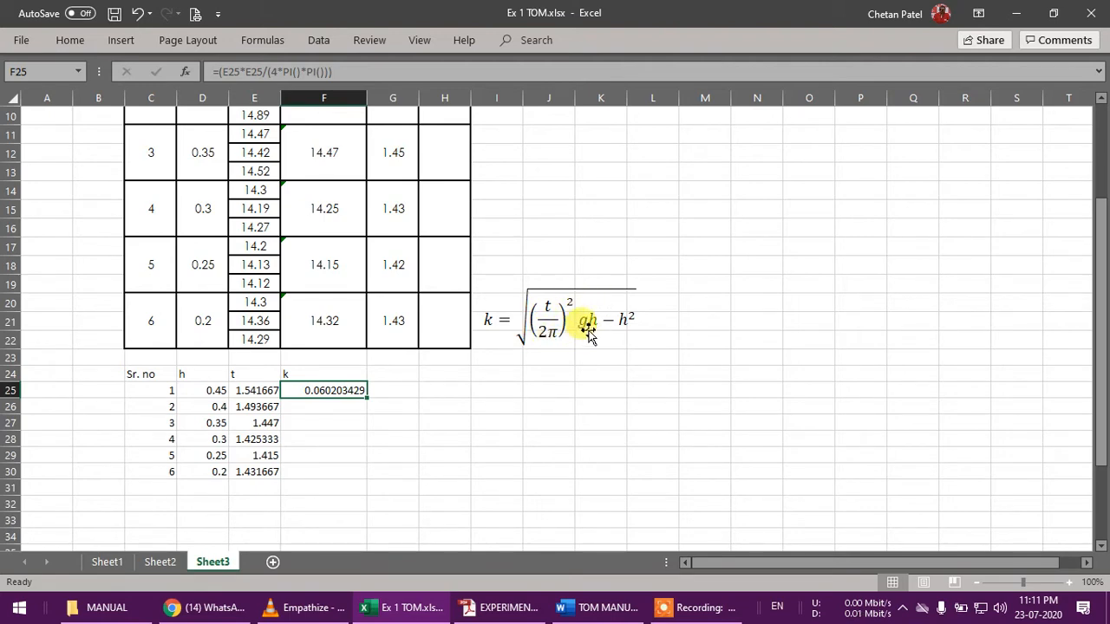
left_click(330, 417)
left_click(332, 389)
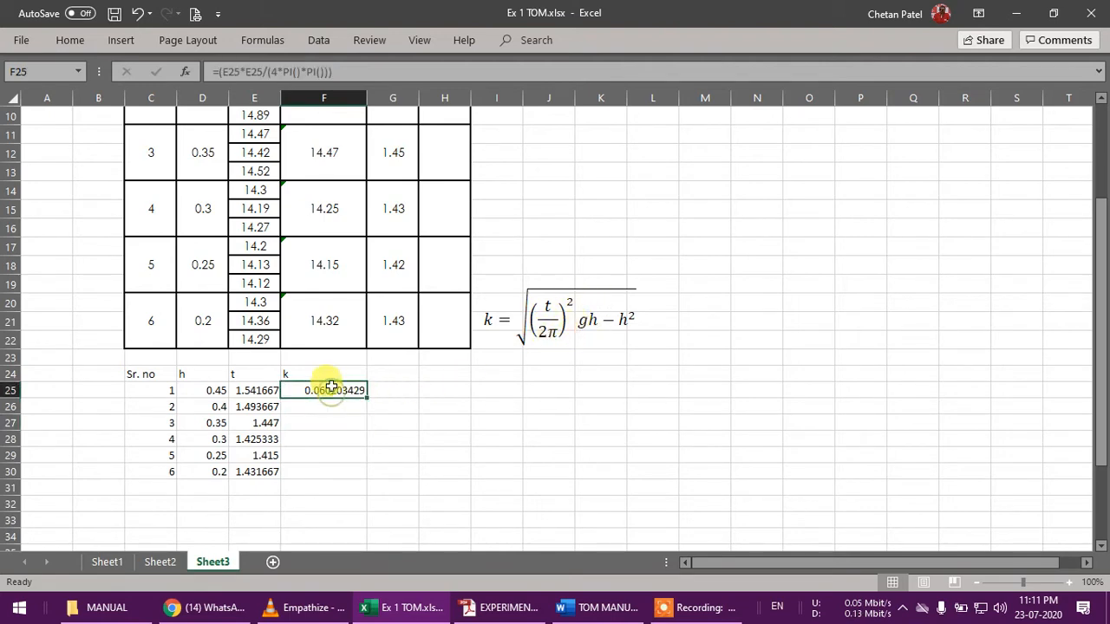
left_click(336, 71)
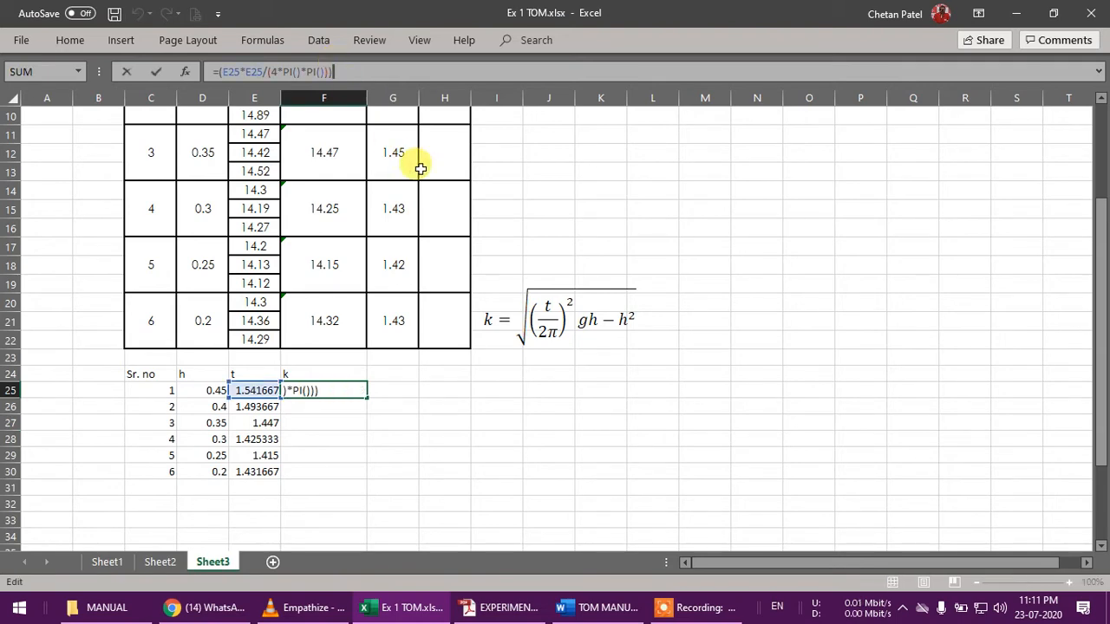
type("*9.81*")
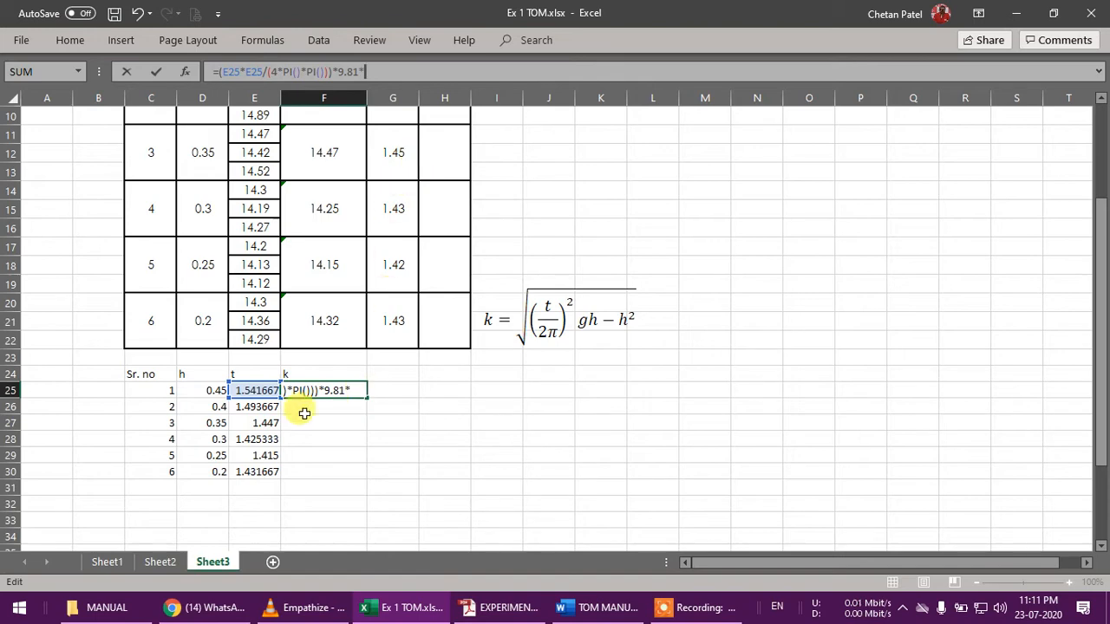
left_click(199, 391)
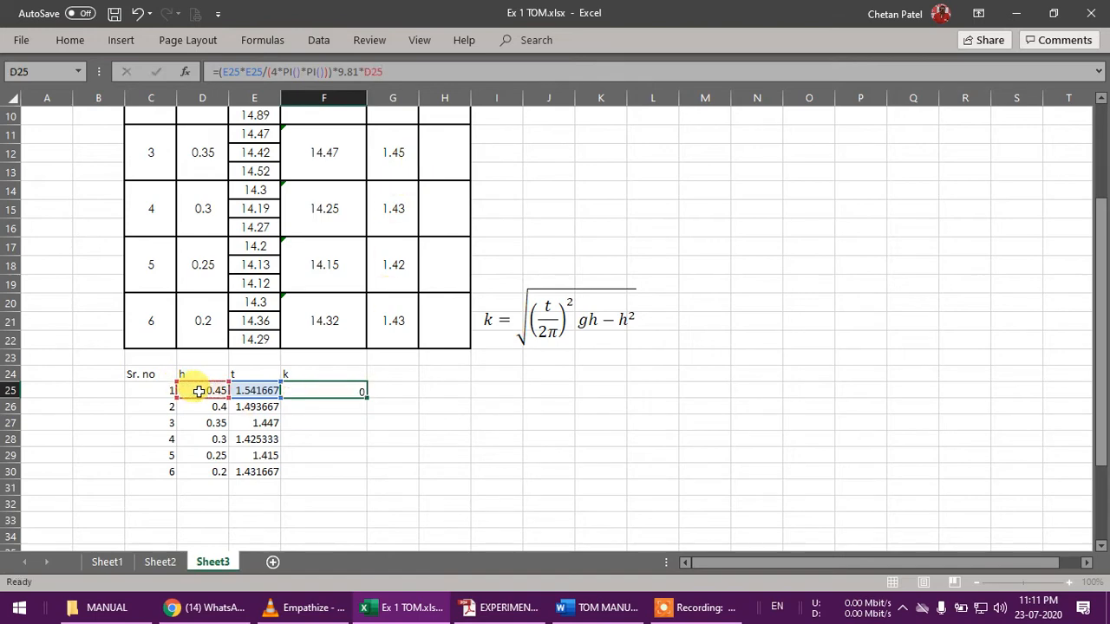
key("Return")
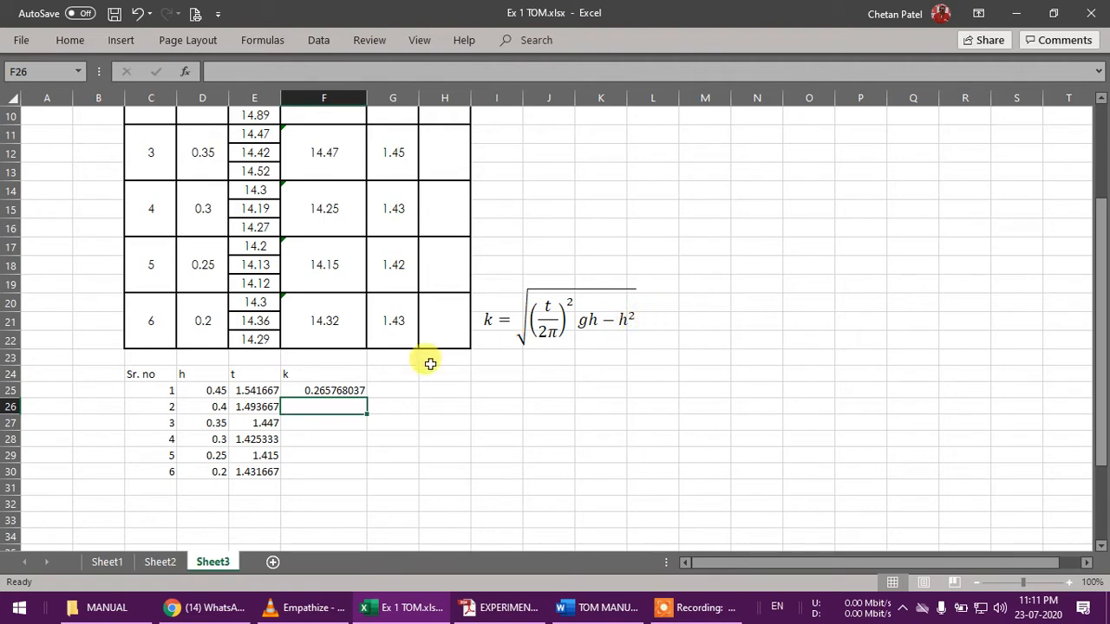
Subtract the h² term in the F25 formula by appending -(D25*D25)
left_click(344, 391)
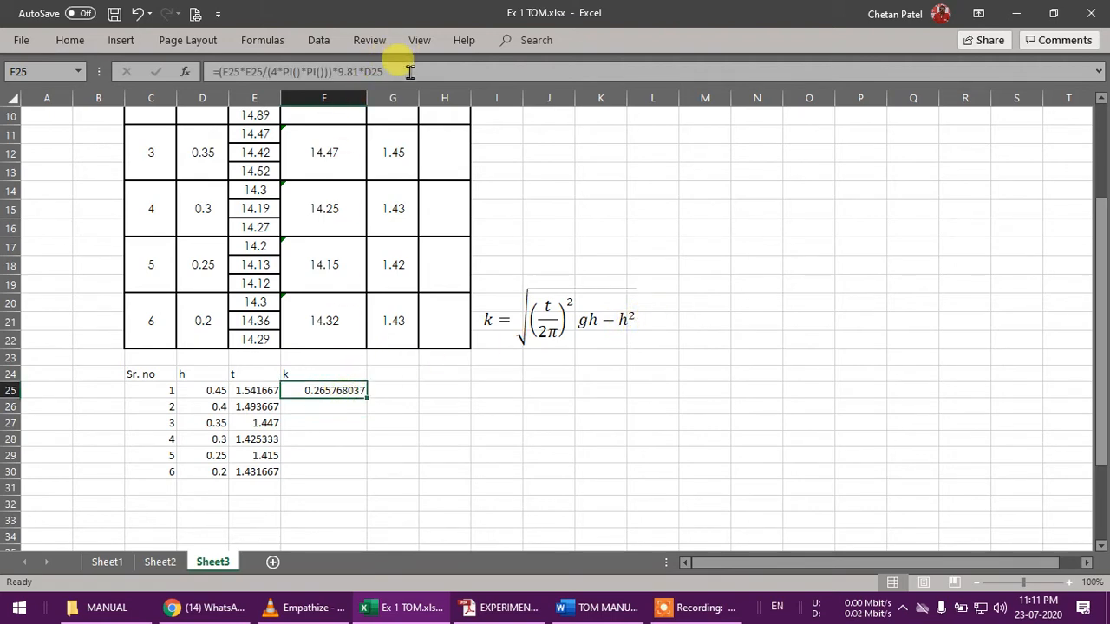
left_click(409, 71)
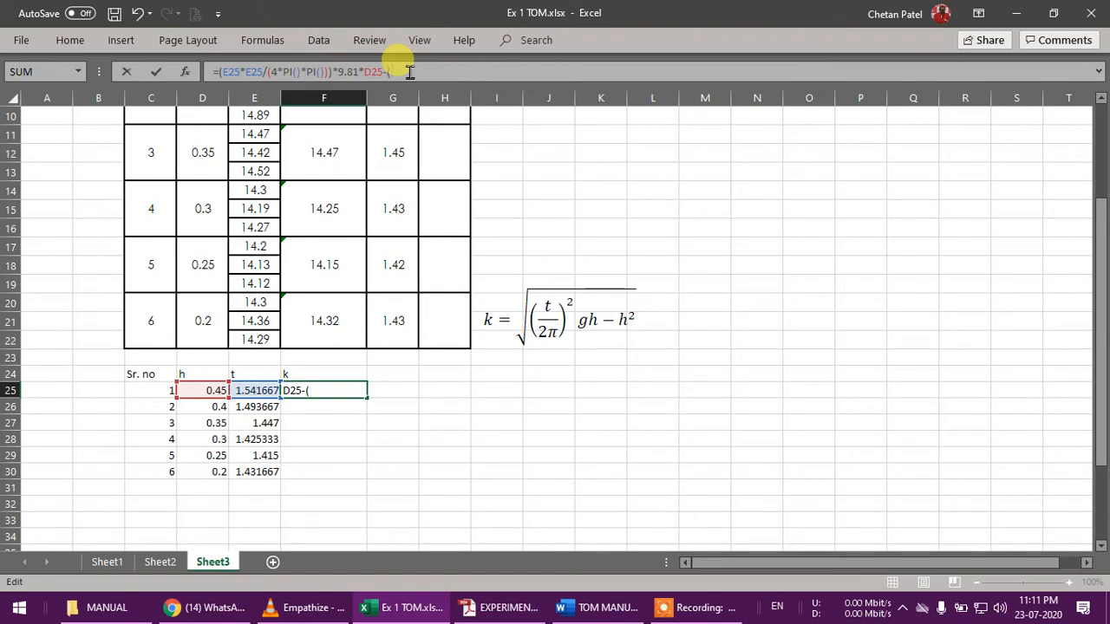
type("-(")
left_click(193, 390)
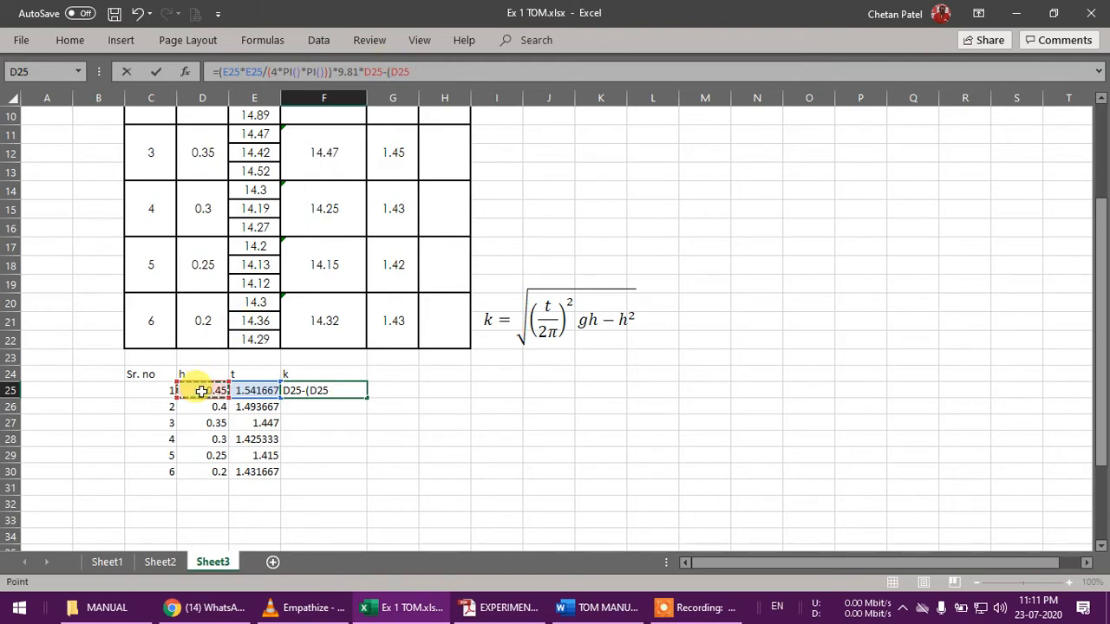
type("*")
left_click(201, 391)
type(")")
key("Return")
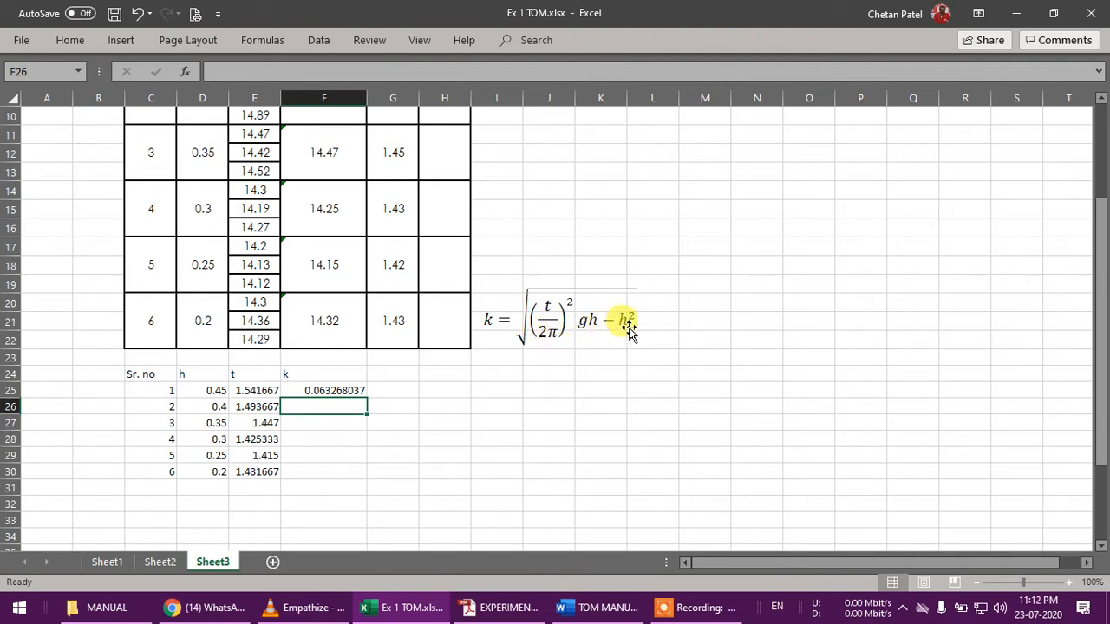
Wrap the whole F25 expression in SQRT, giving =SQRT((E25*E25/(4*PI()*PI()))*9.81*D25-(D25*D25))
left_click(351, 391)
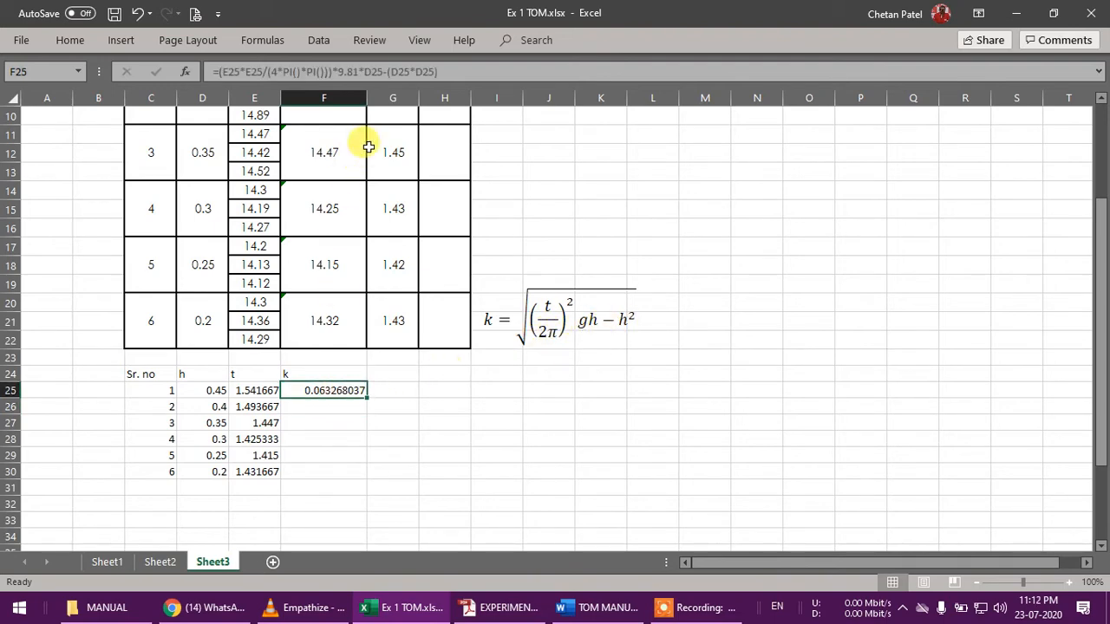
left_click(440, 71)
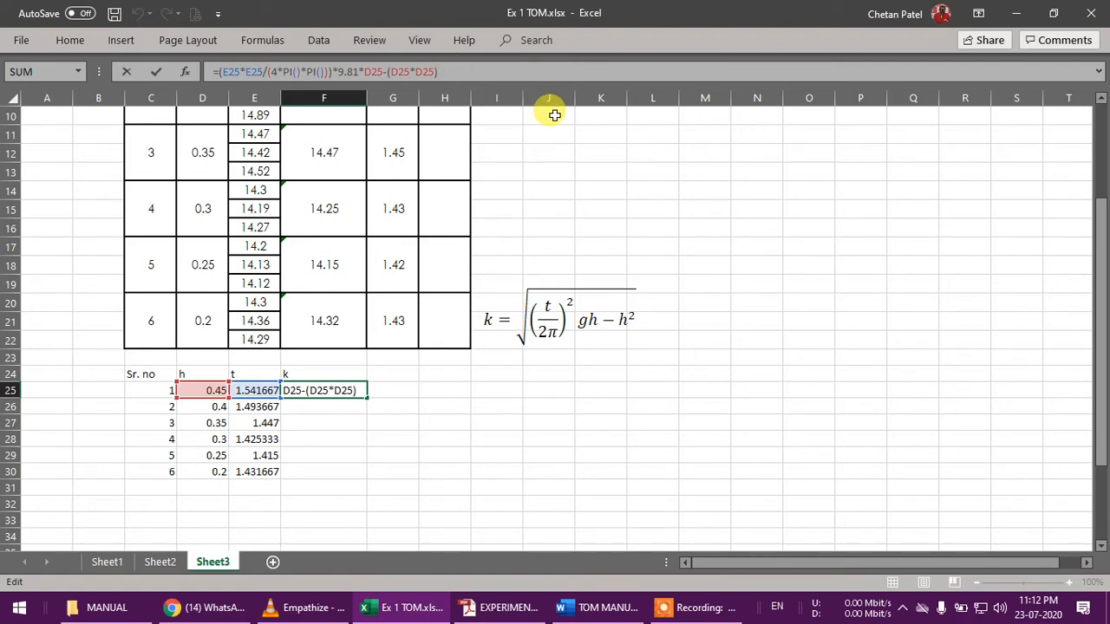
key("Left")
key("Left")
key("Left")
key("Left")
key("Left")
key("Left")
key("Left")
key("Left")
key("Left")
key("Left")
key("Left")
key("Left")
key("Left")
key("Left")
key("Left")
key("Left")
key("Left")
key("Left")
key("Left")
key("Left")
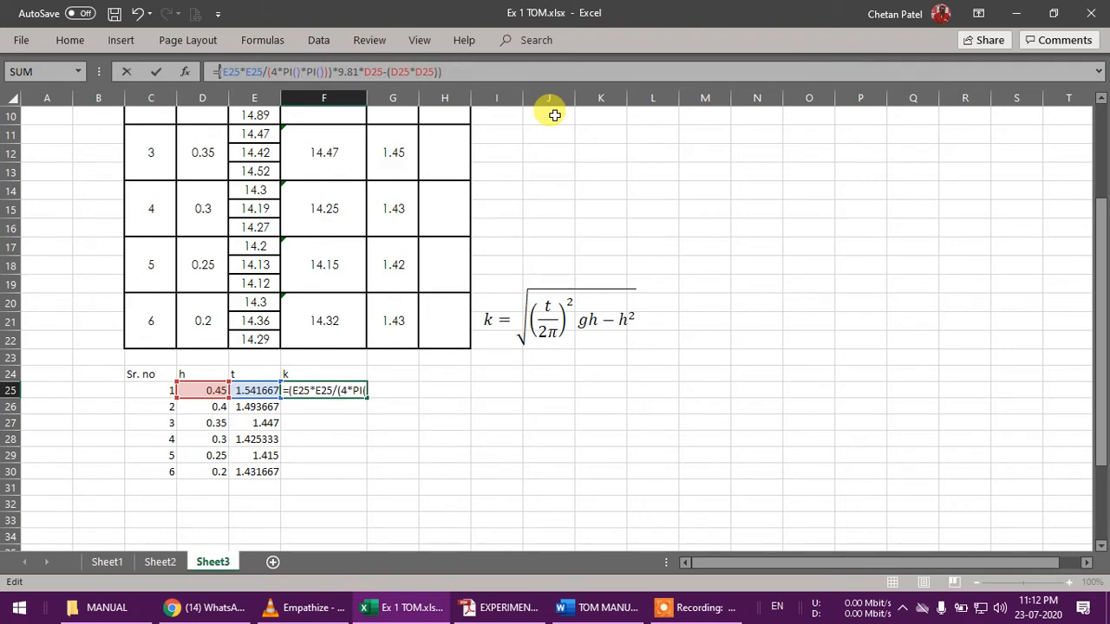
type("(")
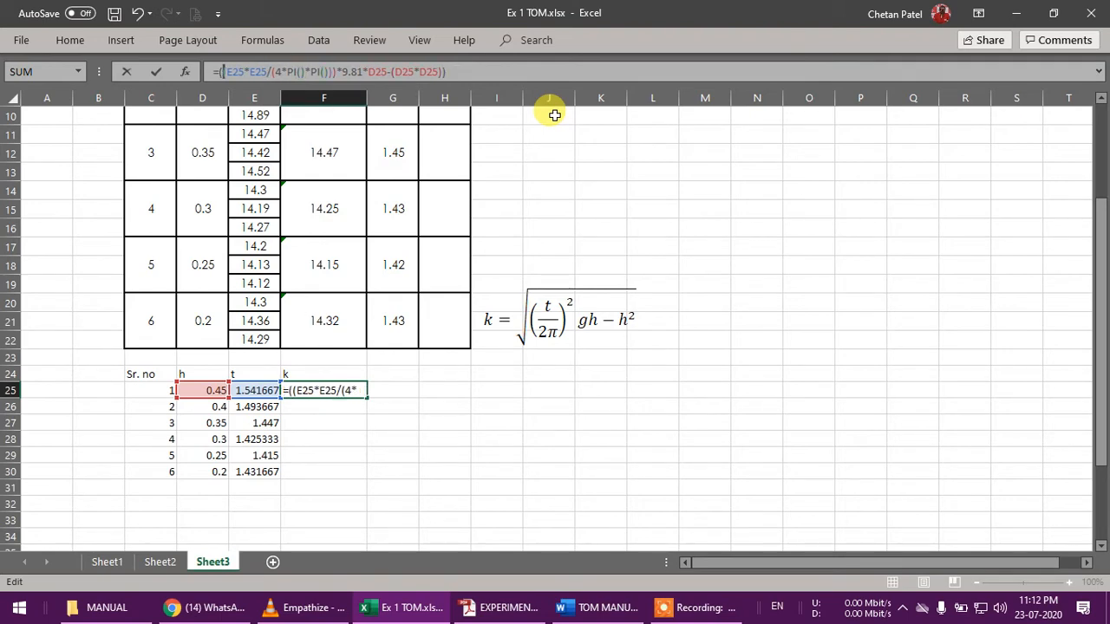
type("sqrt")
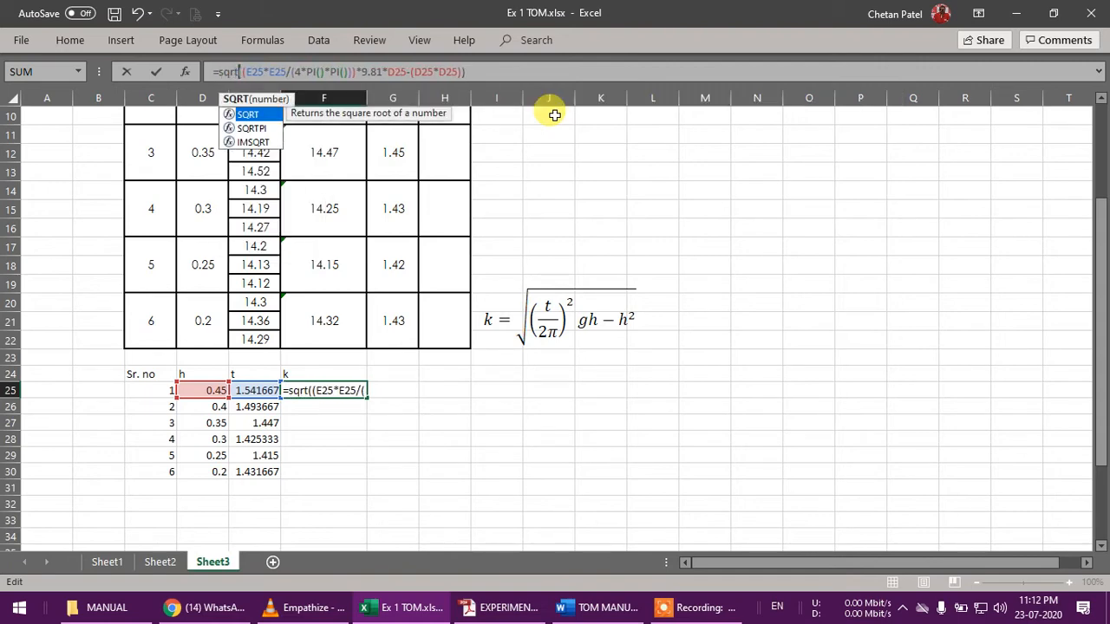
key("Return")
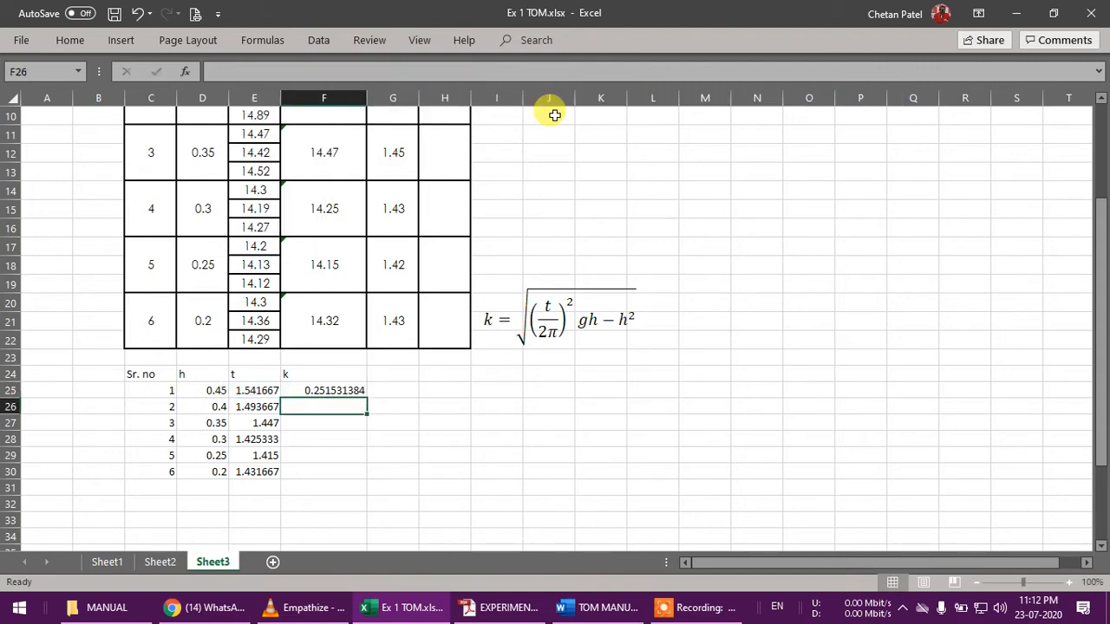
Fill the k formula from F25 down to F30 for the remaining readings
left_click(369, 455)
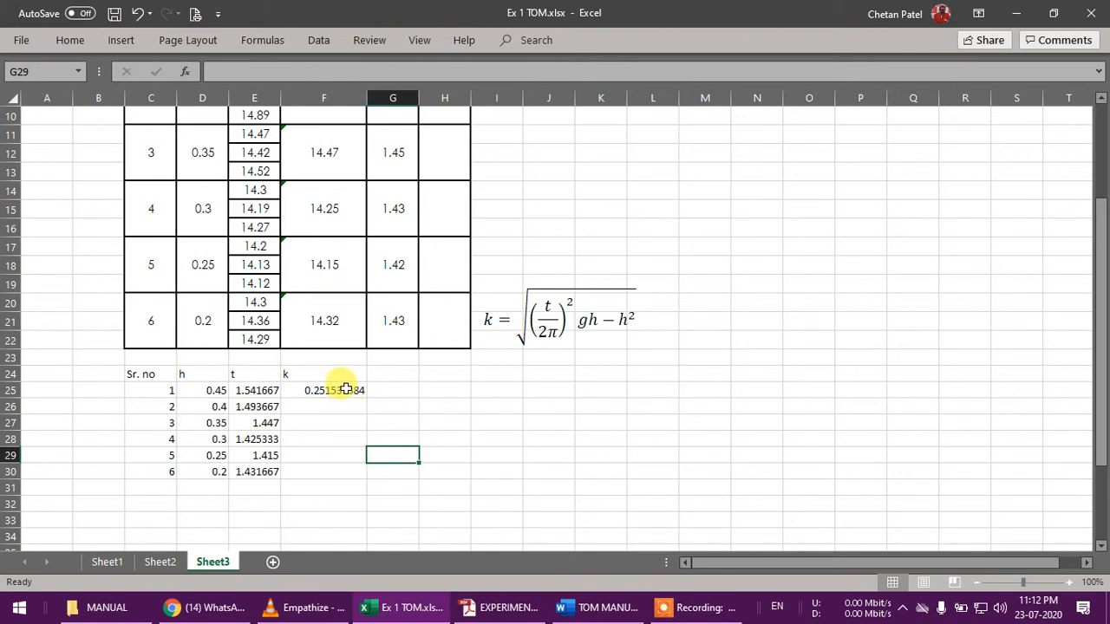
left_click(347, 390)
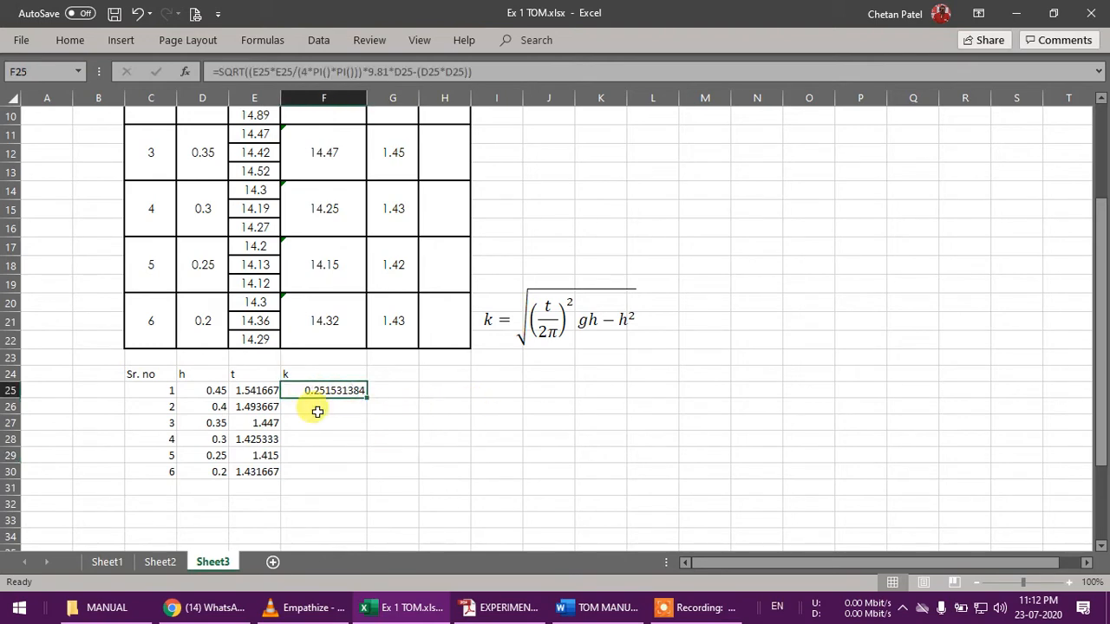
left_click_drag(367, 398, 367, 479)
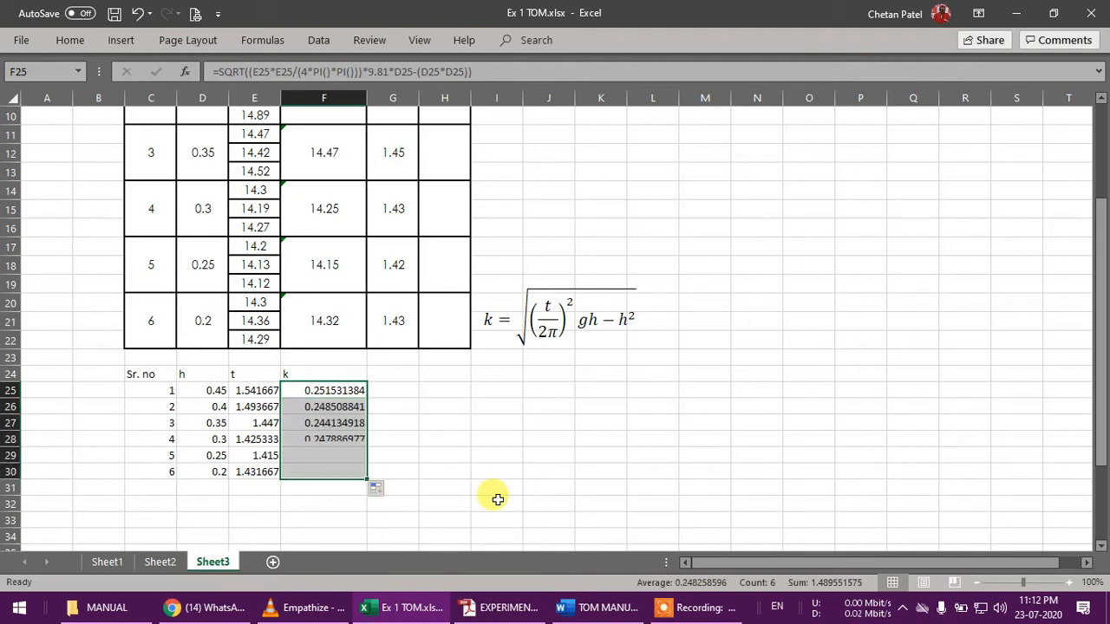
Format the k values in F25:F30 as Number with three decimal places
right_click(348, 392)
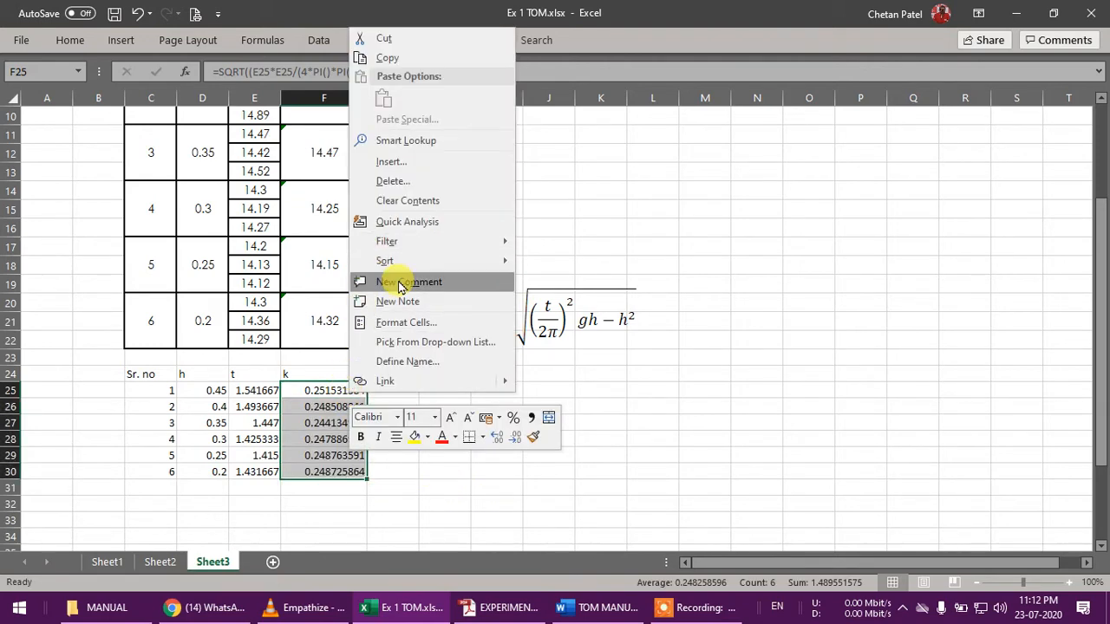
left_click(400, 324)
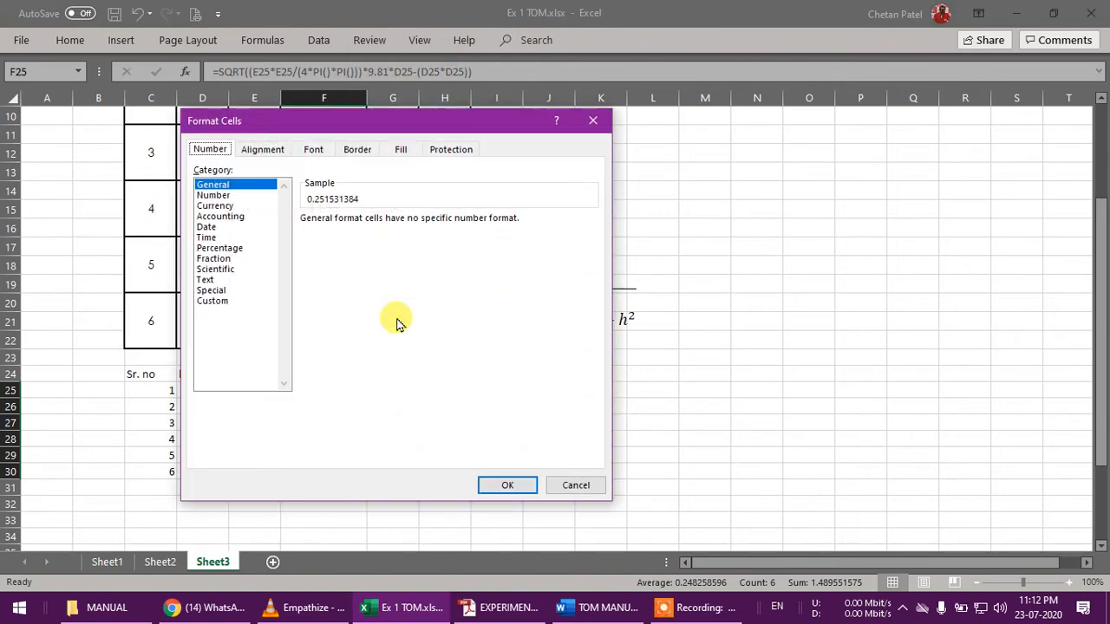
left_click(227, 194)
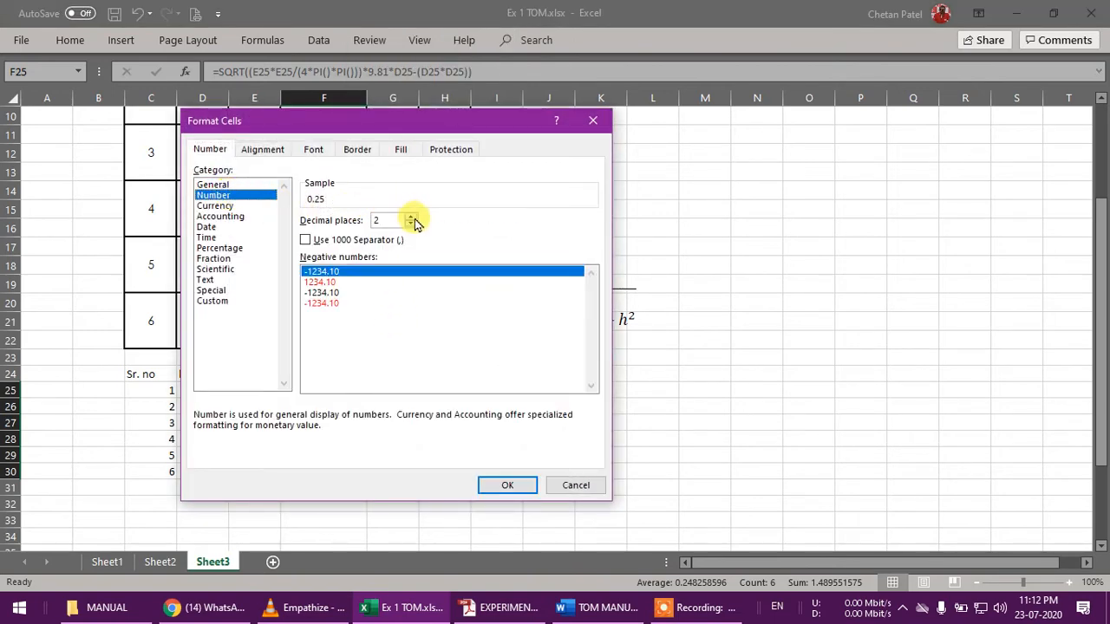
left_click(517, 488)
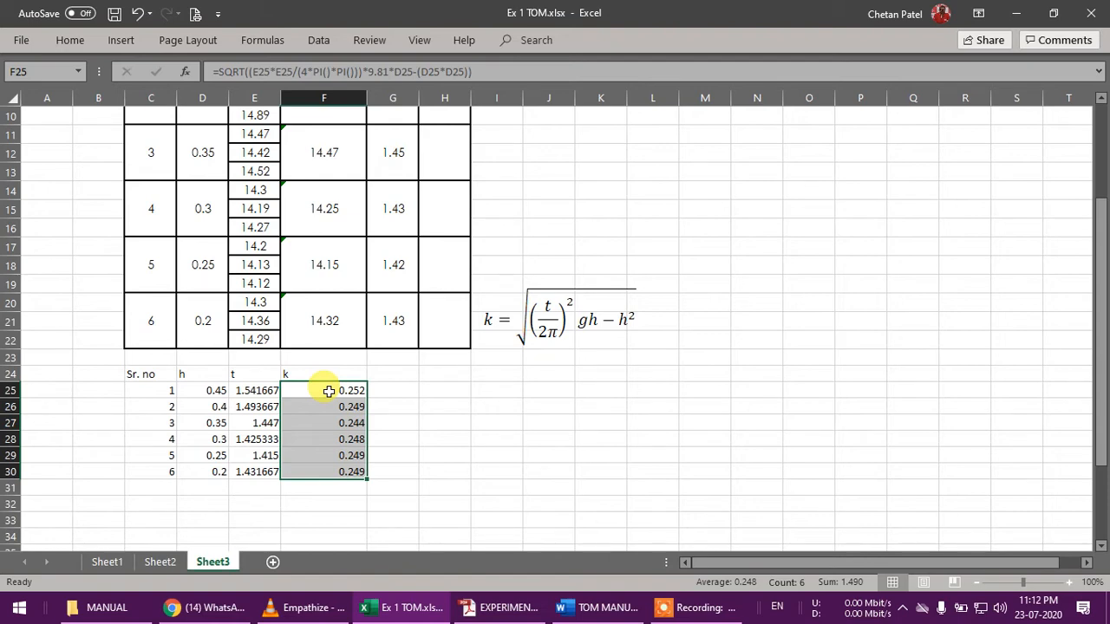
scroll(431, 385, "down", 2)
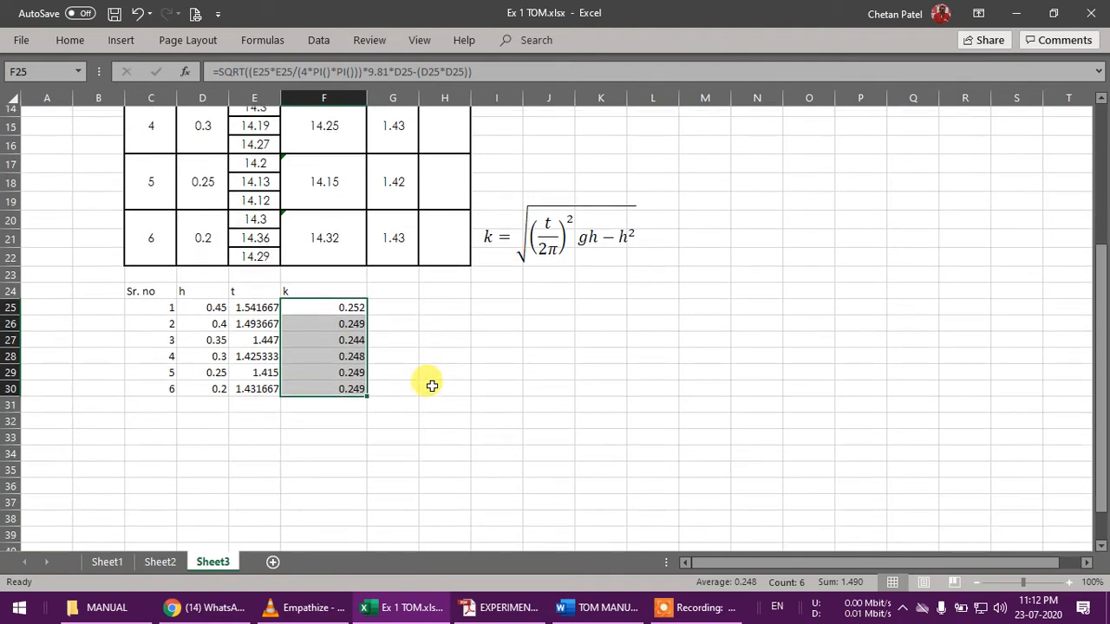
Switch to the EXPERIMENT 1 manual in Adobe Acrobat and check the compound pendulum graph's axes in Figure 2
left_click(499, 600)
scroll(545, 352, "down", 10)
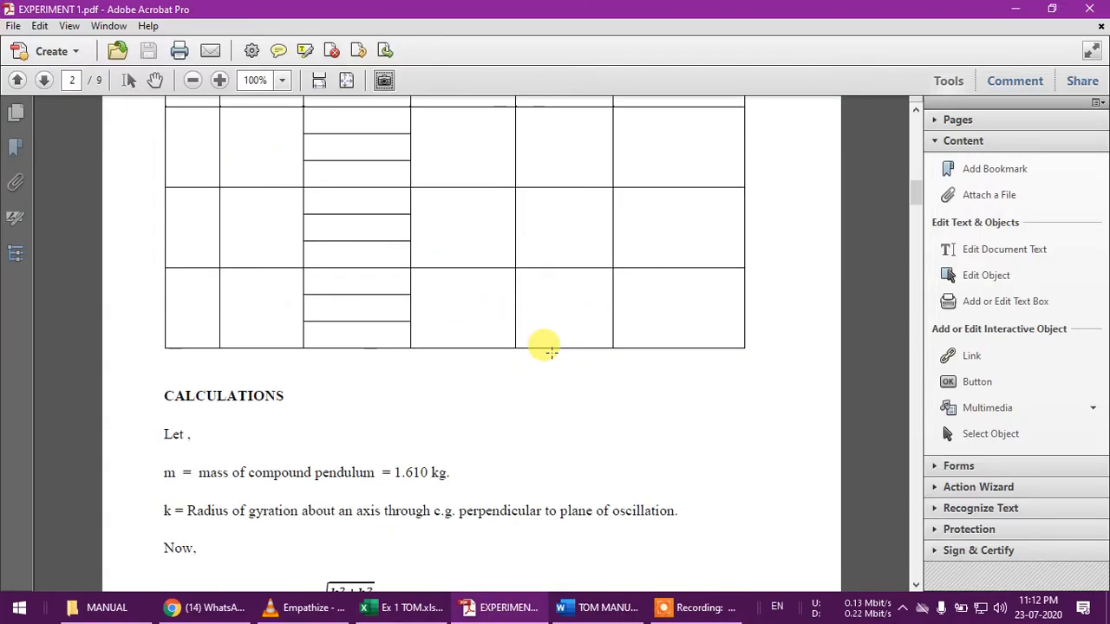
scroll(553, 346, "down", 15)
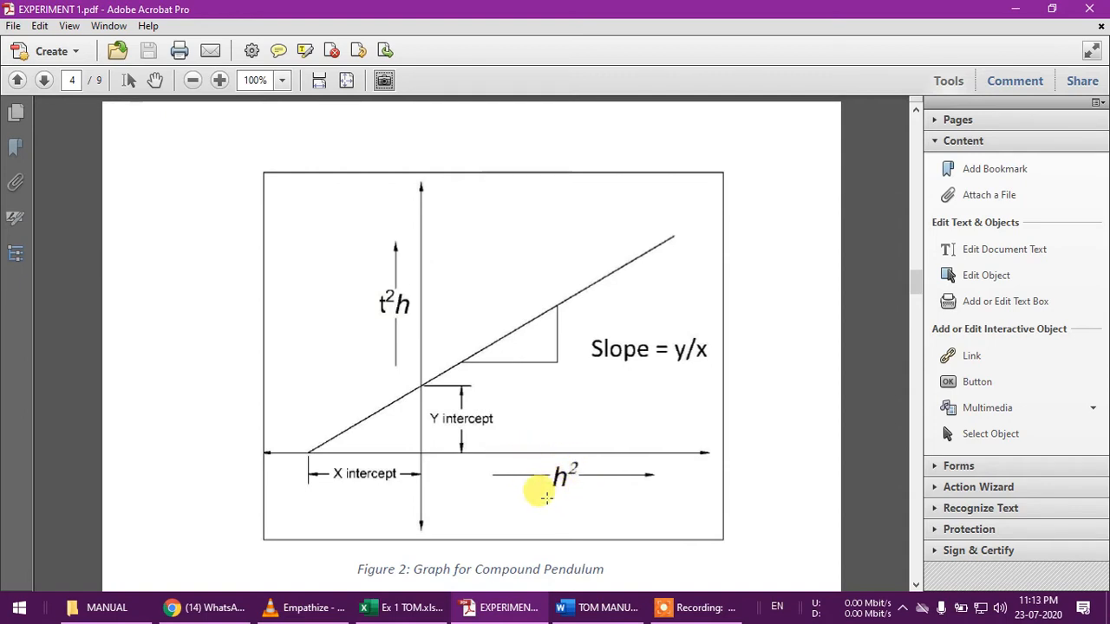
Return to Excel and add the column headers h^2 in G24 and t^2*h in H24
left_click(404, 607)
left_click(392, 262)
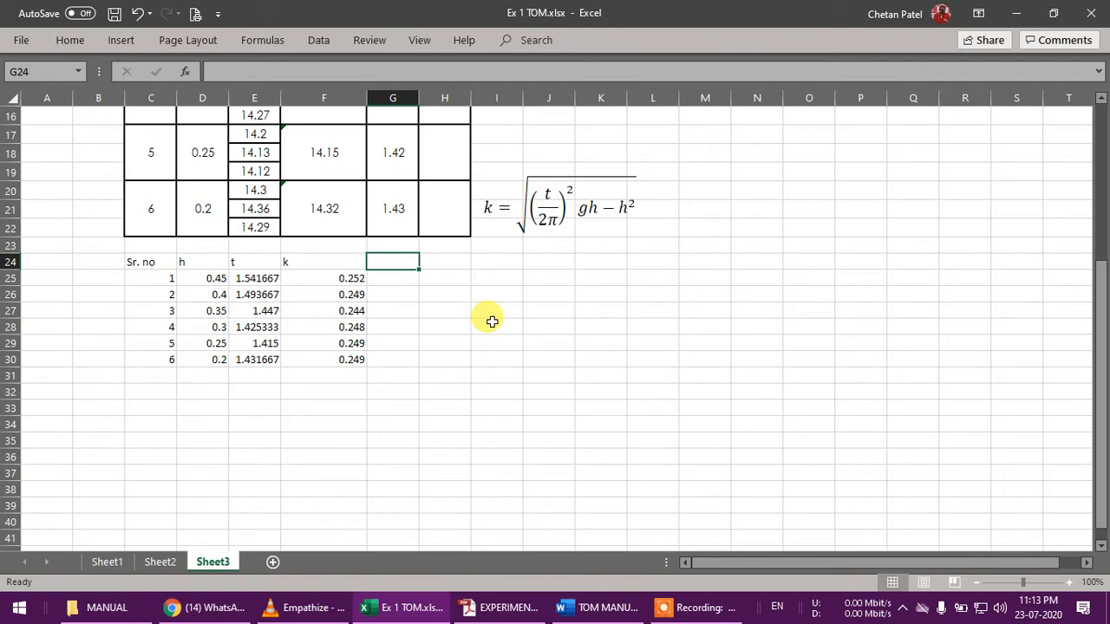
type("h")
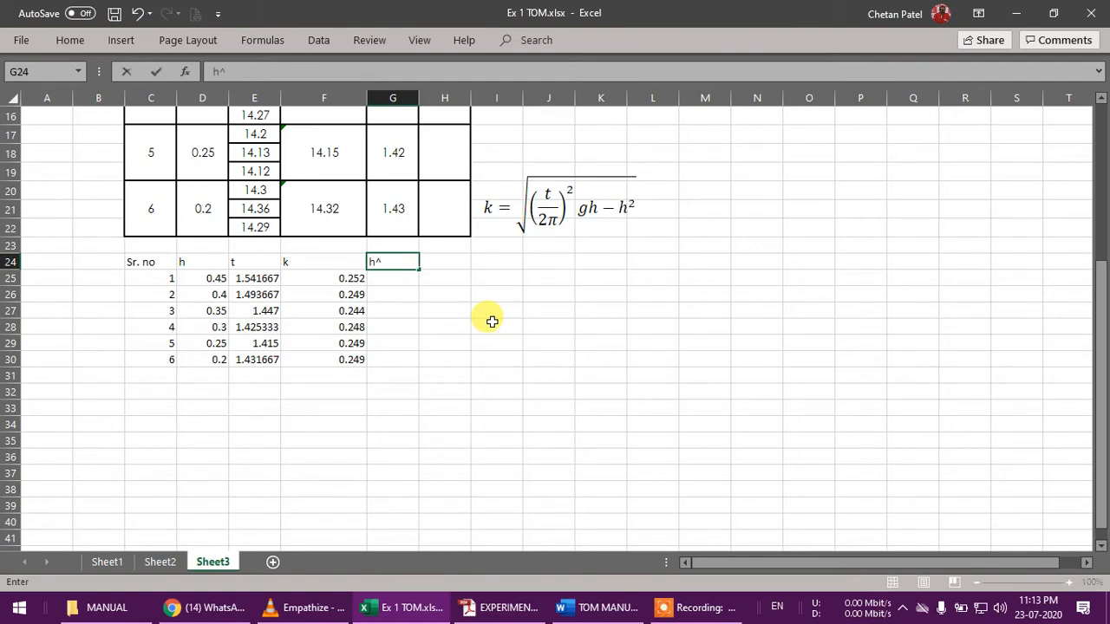
type("^2")
key("Return")
key("Up")
key("Right")
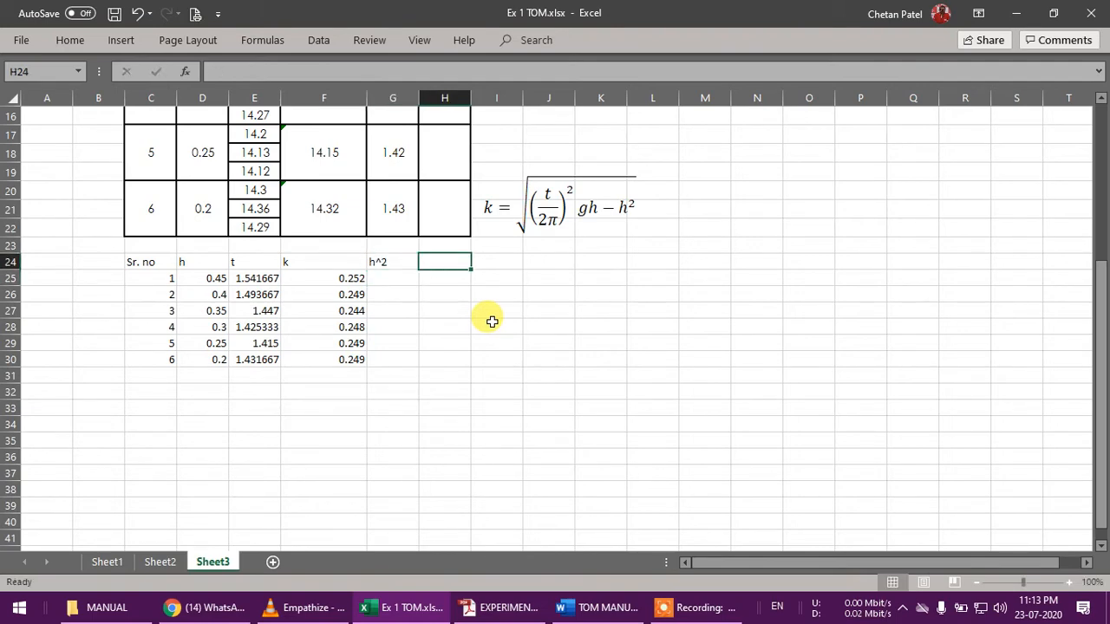
type("t^2*h")
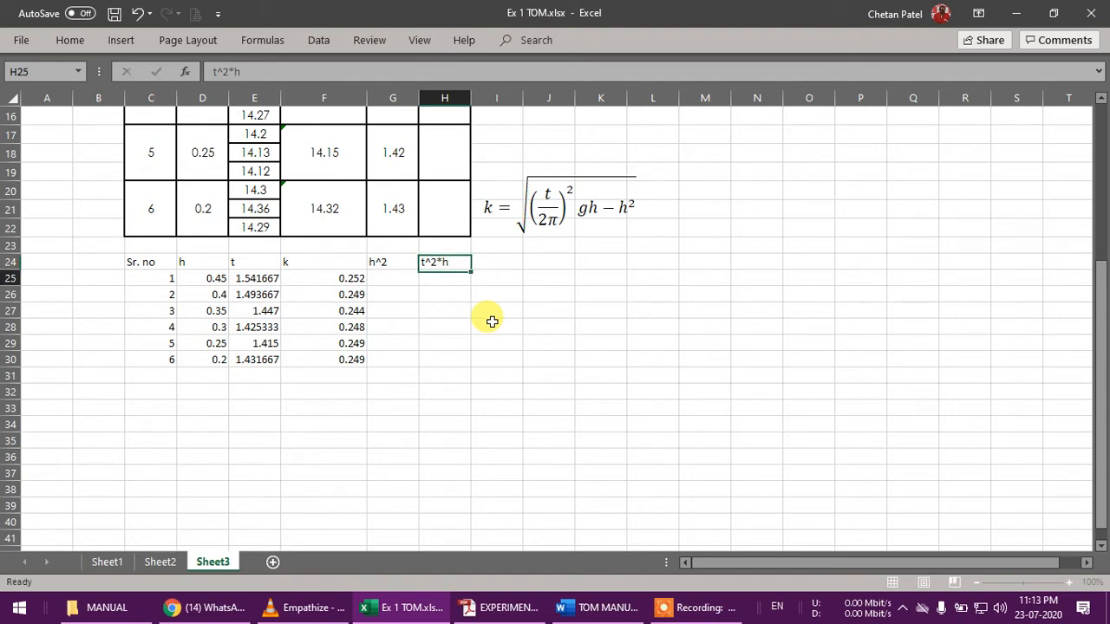
key("Return")
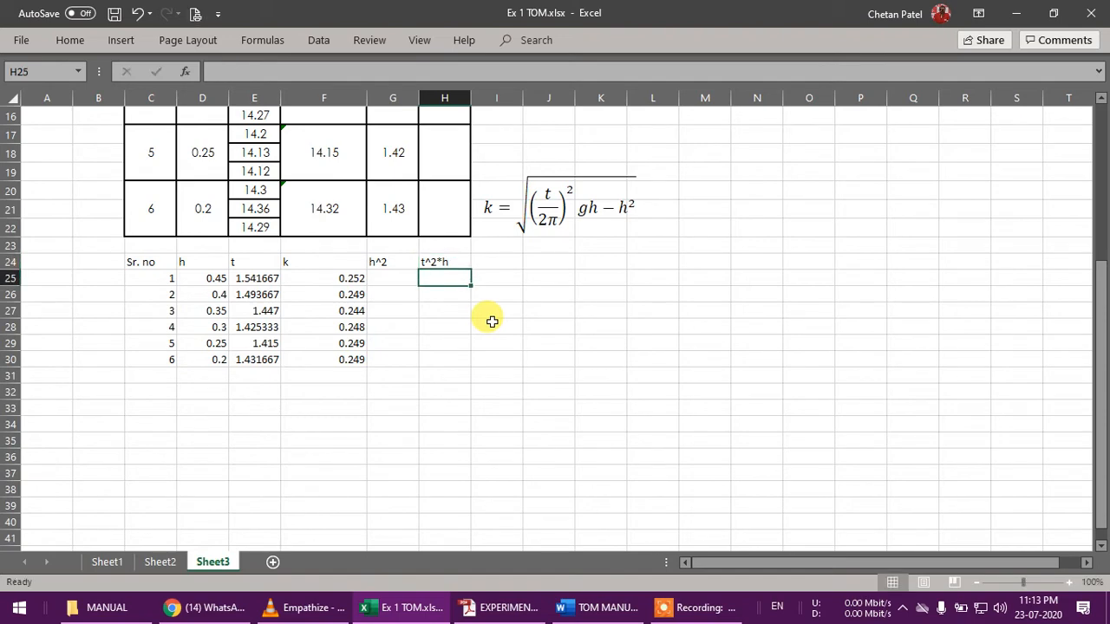
Calculate h^2 for the first reading by entering =D25*D25 in G25
left_click(385, 276)
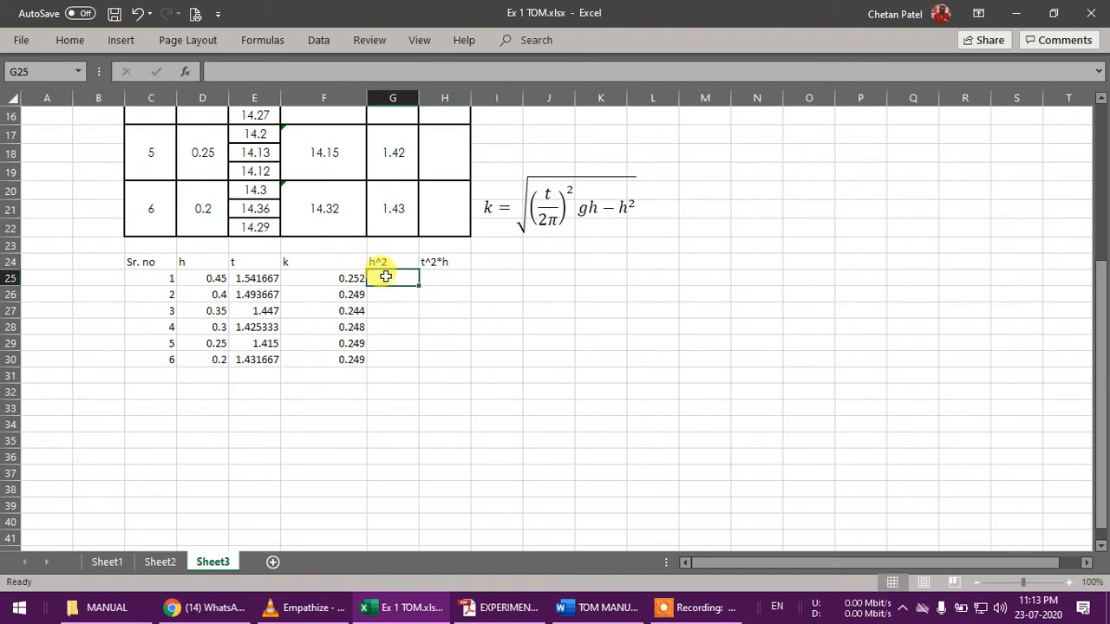
type("=")
left_click(207, 279)
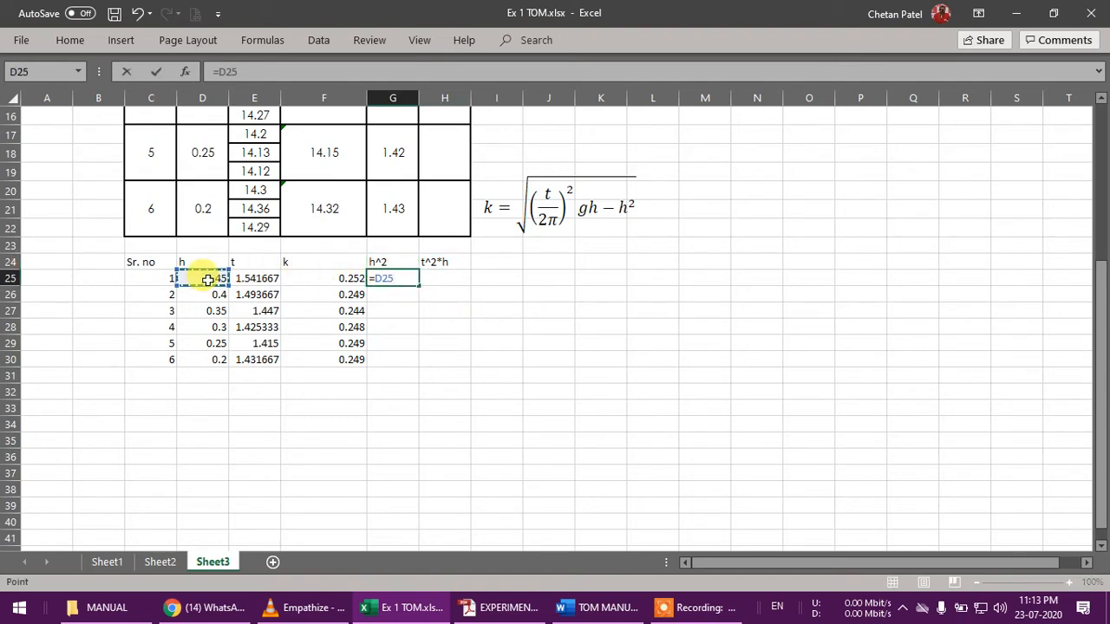
left_click(207, 279)
key("Return")
Enter =E25*E25*D25 in H25 and fill the G25 and H25 formulas down to row 30
left_click(451, 277)
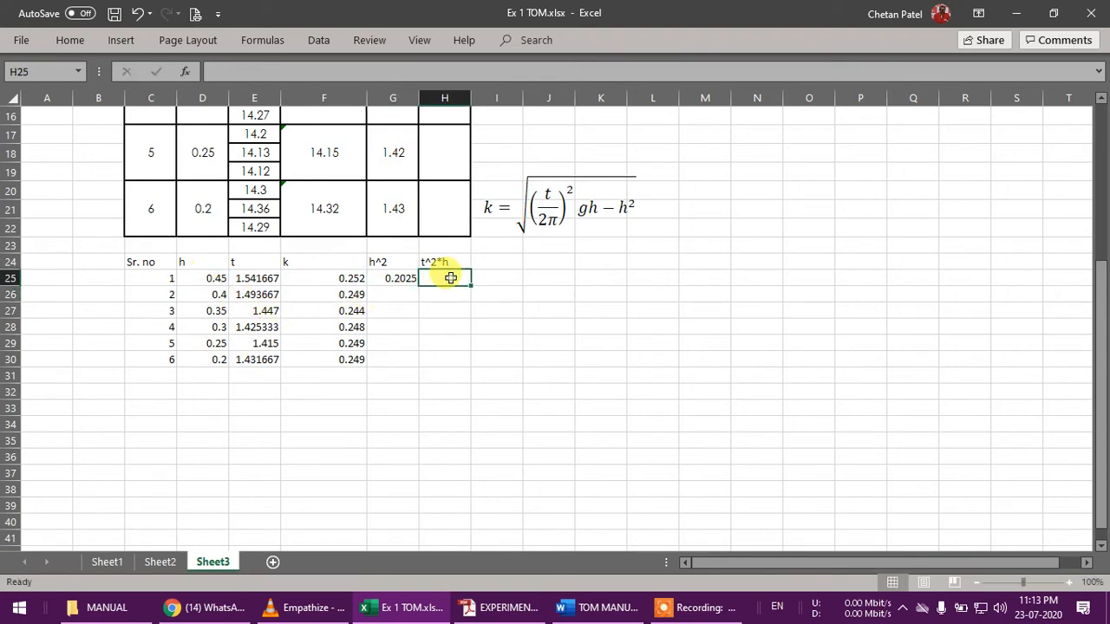
type("=")
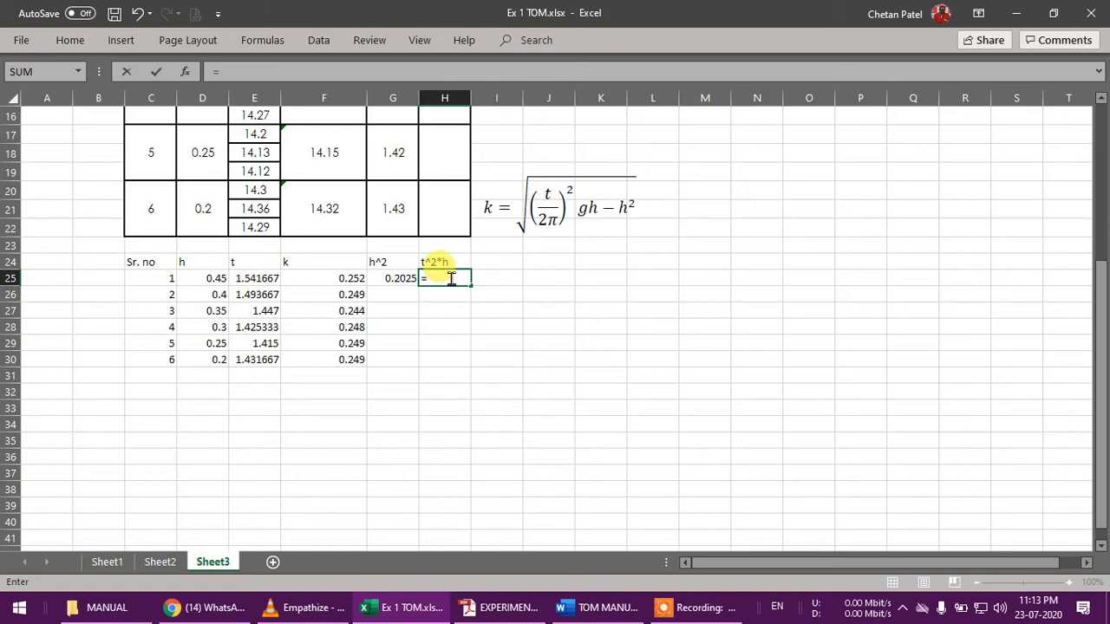
left_click(257, 278)
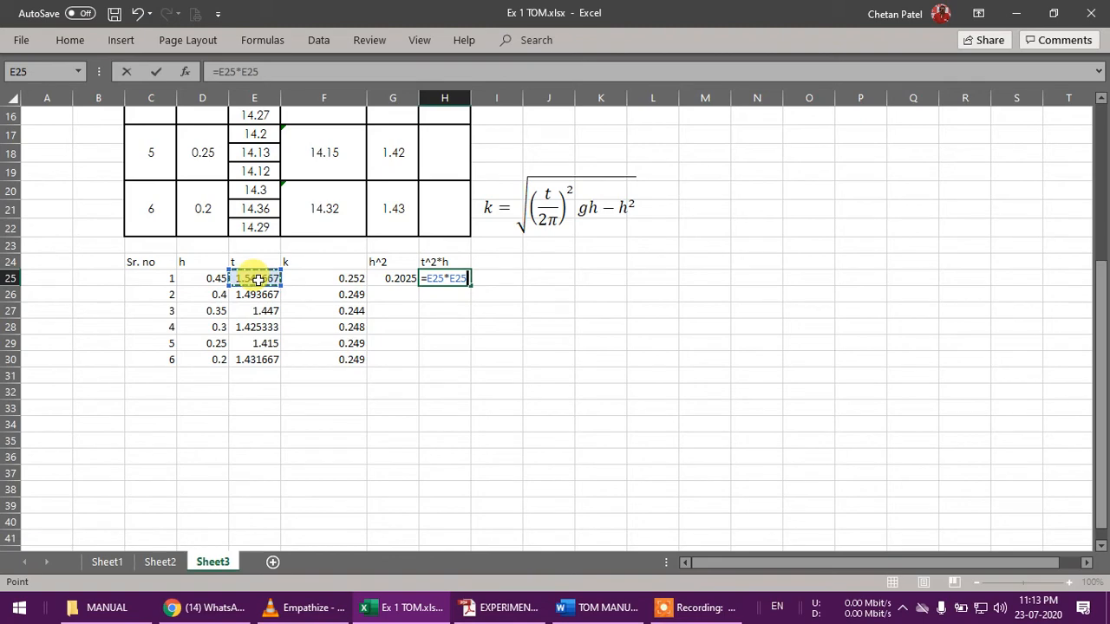
left_click(202, 280)
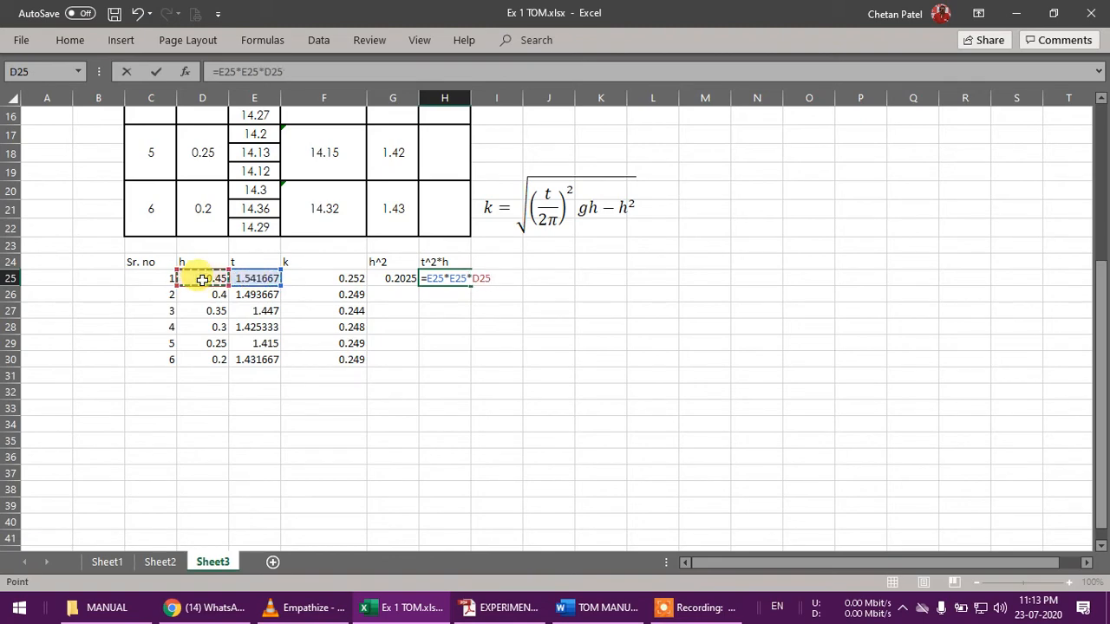
key("Return")
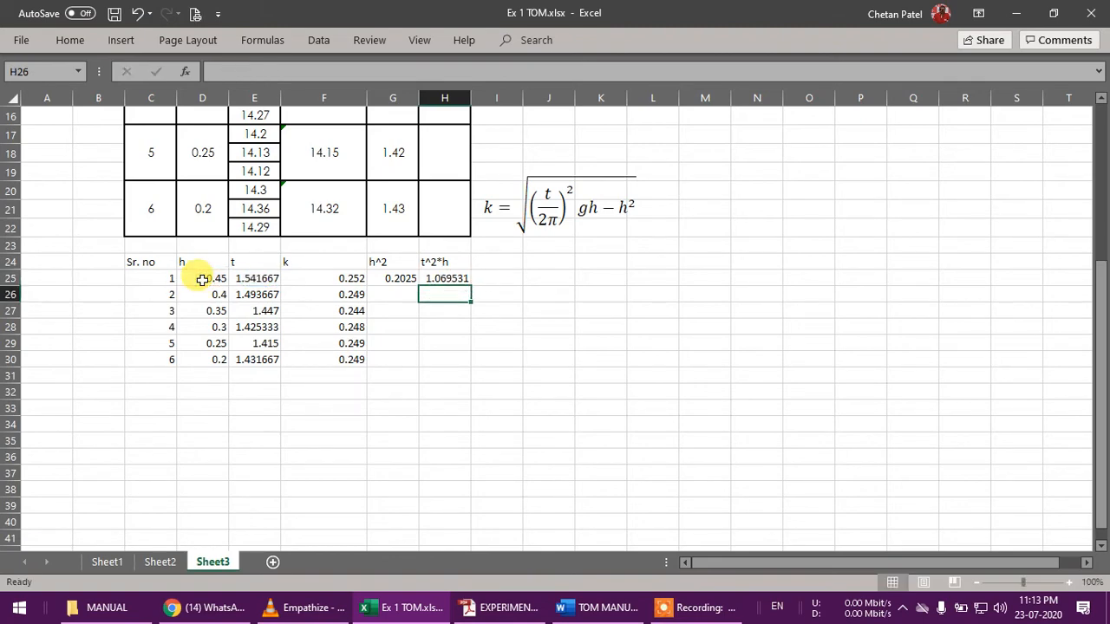
left_click_drag(392, 279, 468, 366)
left_click(441, 439)
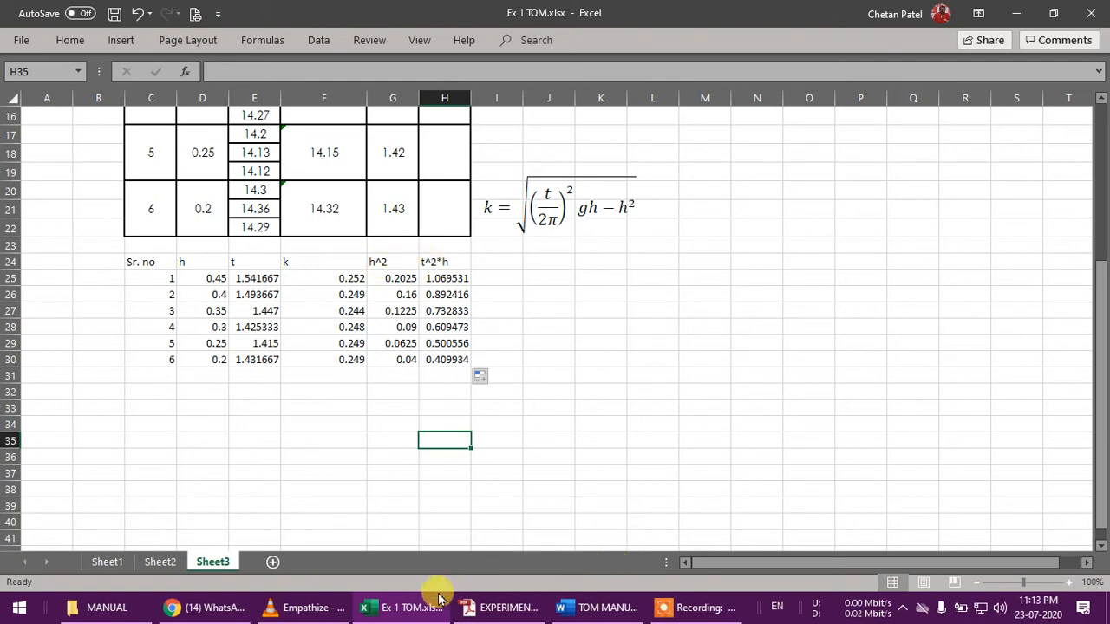
Compare the manual's t²h versus h² graph with the computed h^2 and t^2*h columns and their source h and t values
left_click(501, 607)
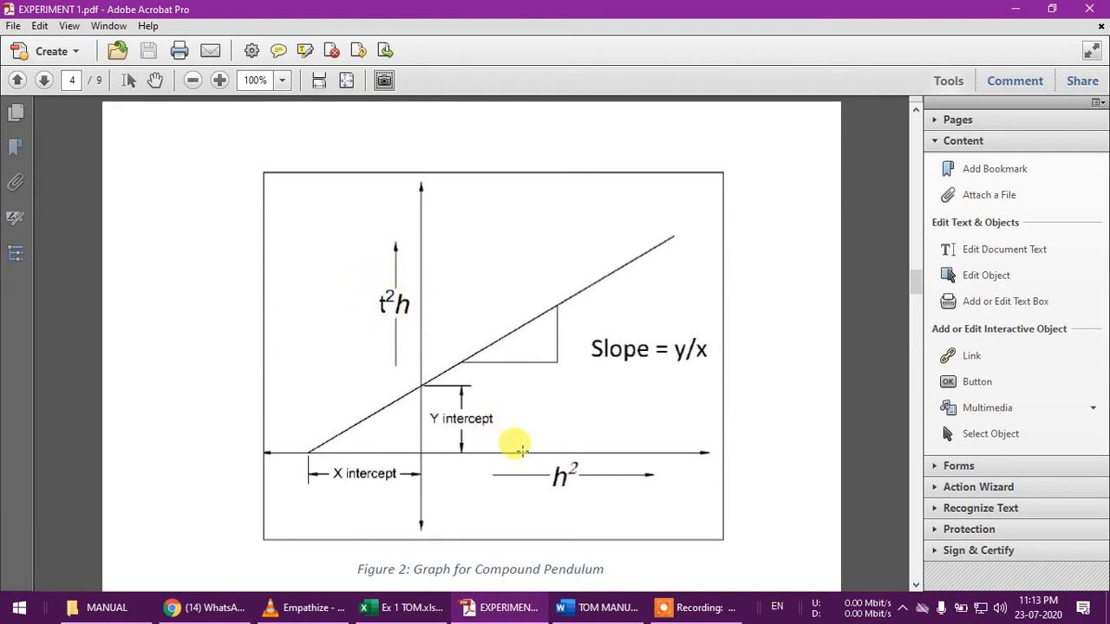
left_click(414, 607)
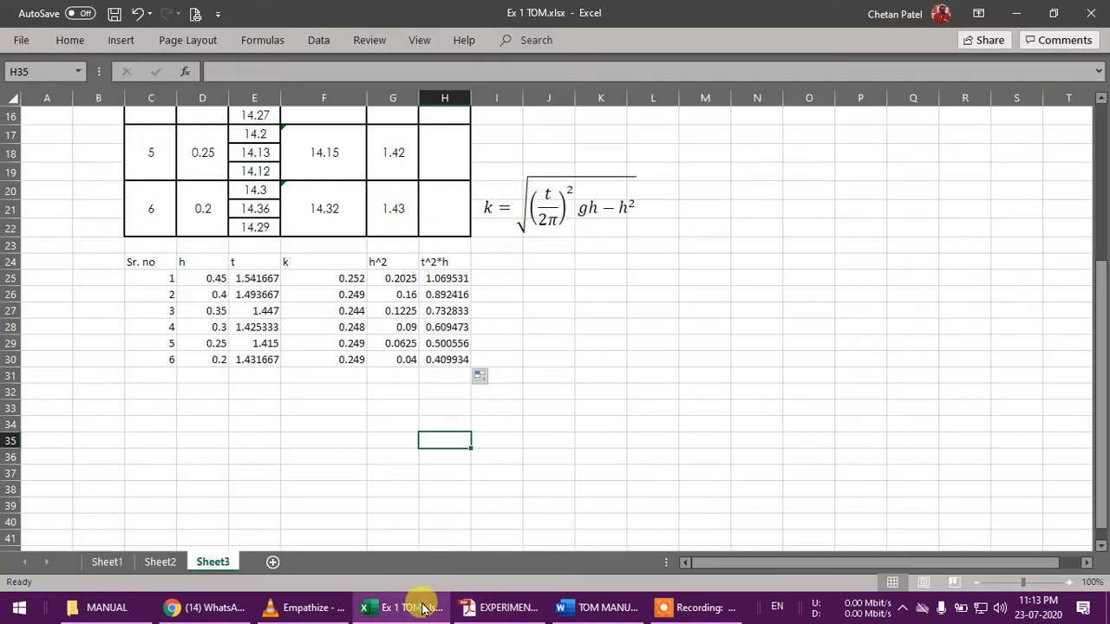
left_click_drag(390, 279, 404, 359)
left_click_drag(439, 278, 436, 361)
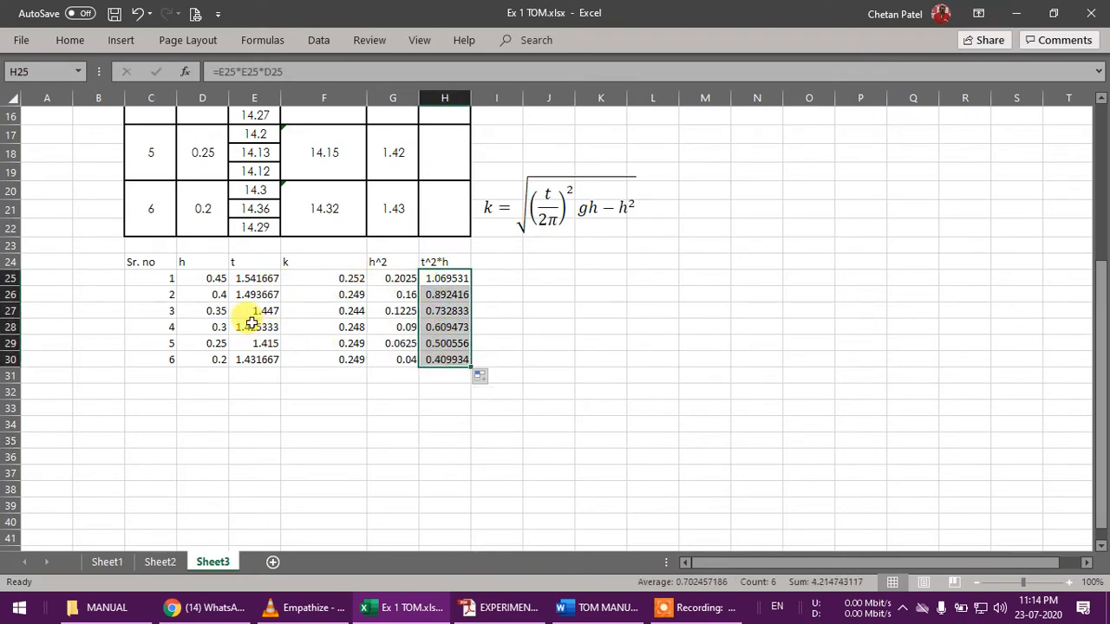
left_click(231, 387)
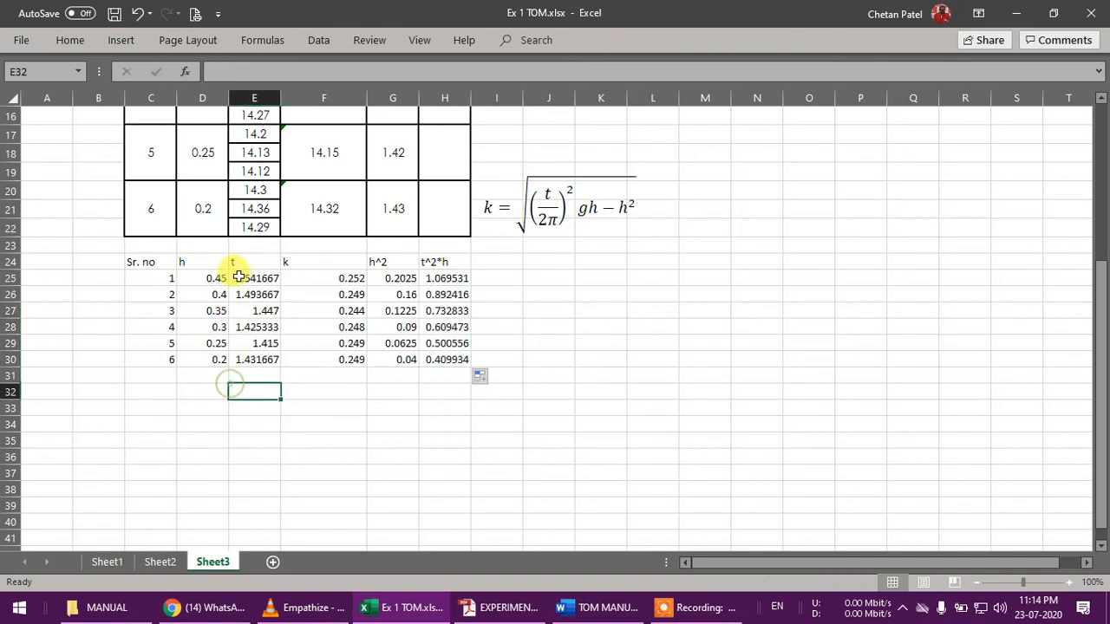
left_click_drag(250, 282, 253, 359)
left_click_drag(211, 283, 216, 351)
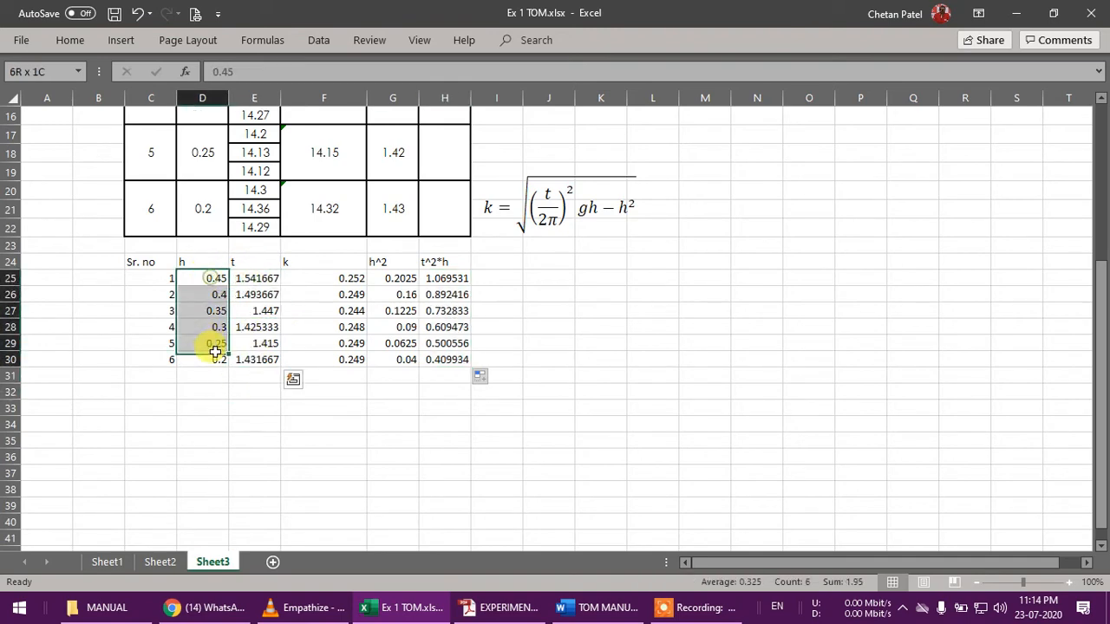
left_click(208, 278)
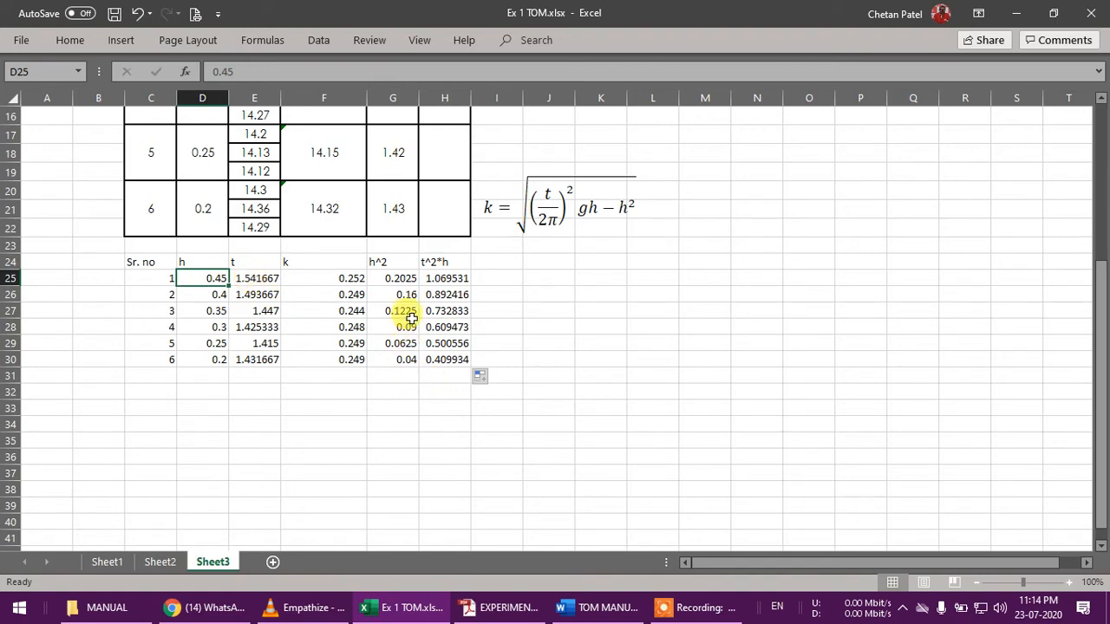
Try the recommended connected scatter chart for G25:H30, placing it below the table, and delete it
left_click_drag(401, 279, 444, 359)
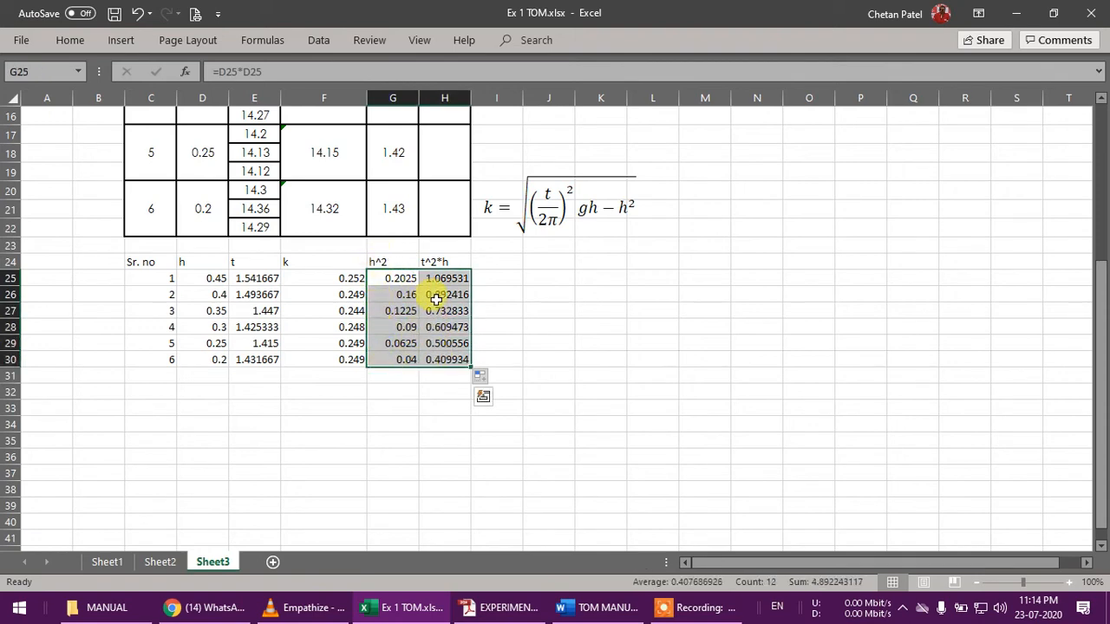
left_click(120, 42)
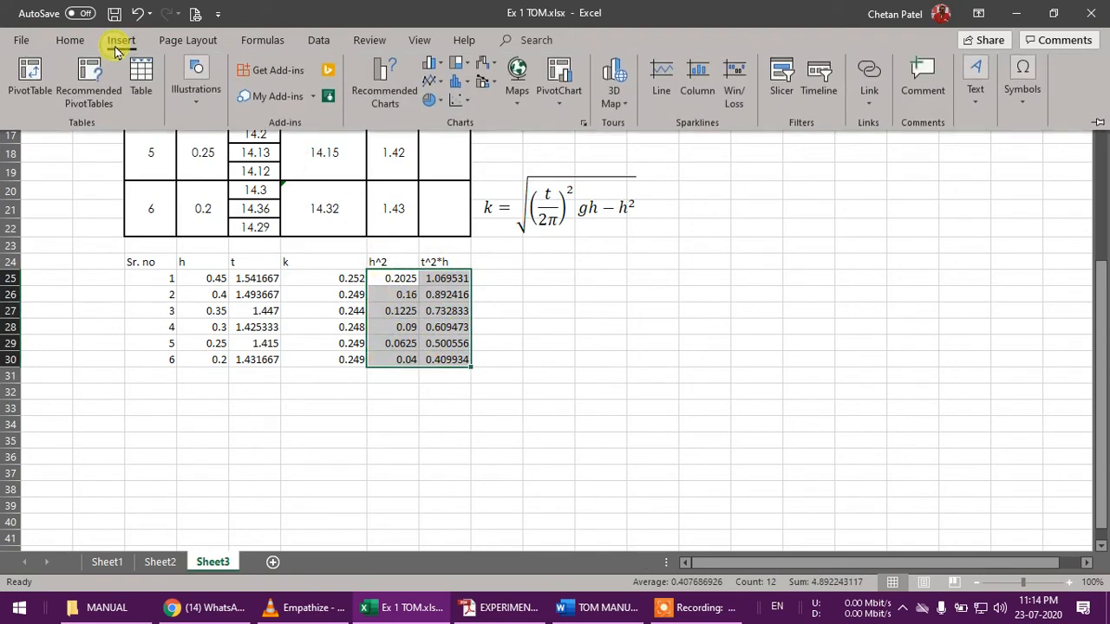
left_click(383, 81)
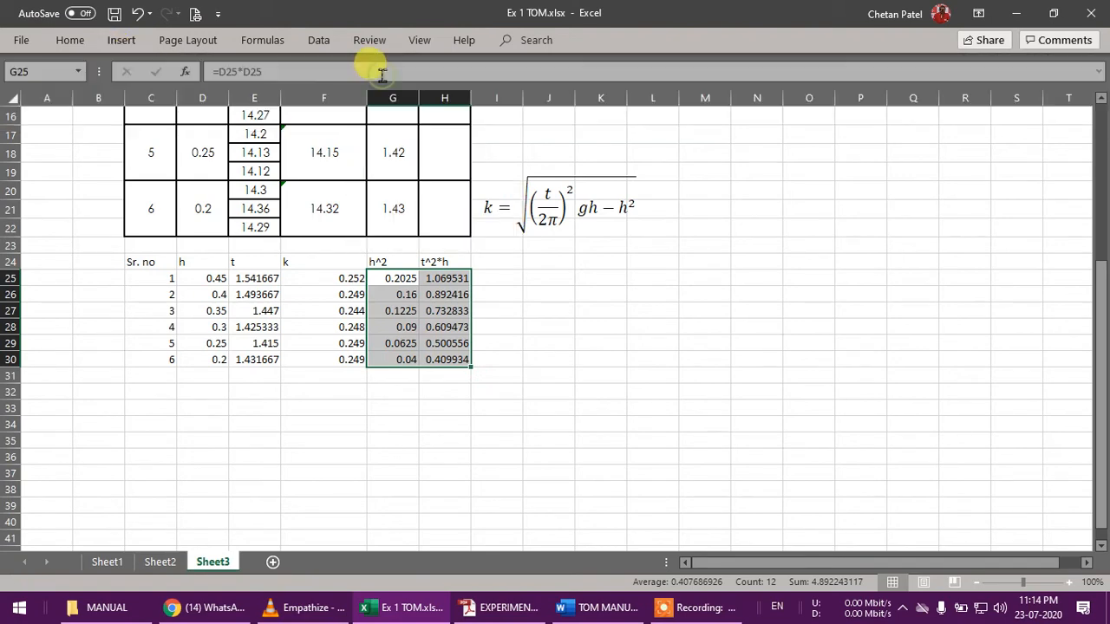
left_click_drag(575, 65, 775, 46)
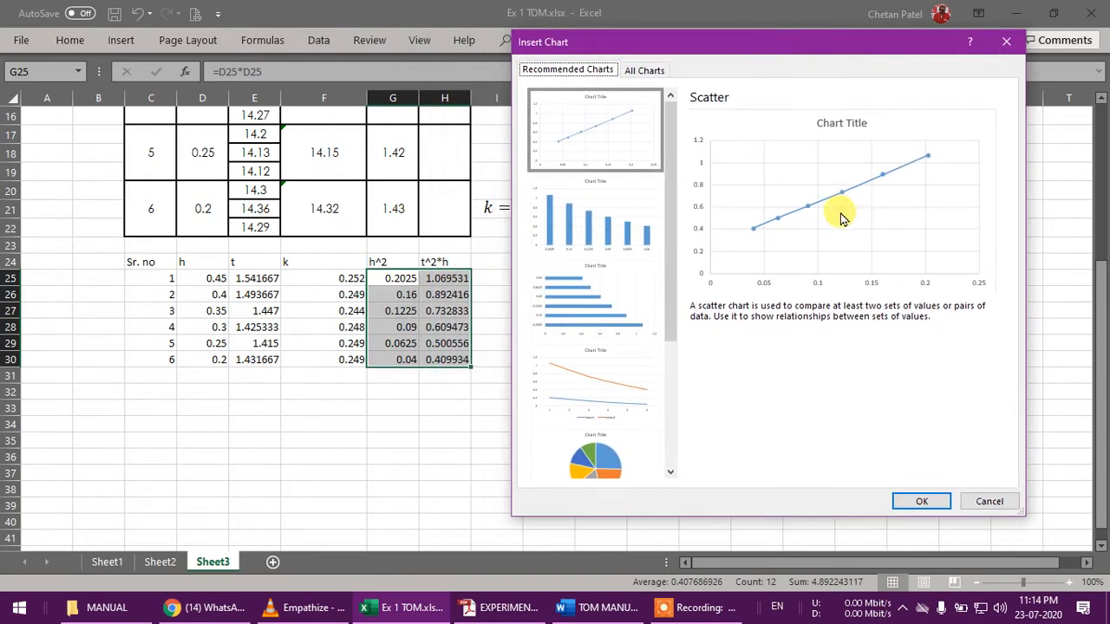
left_click(920, 503)
scroll(644, 236, "down", 1)
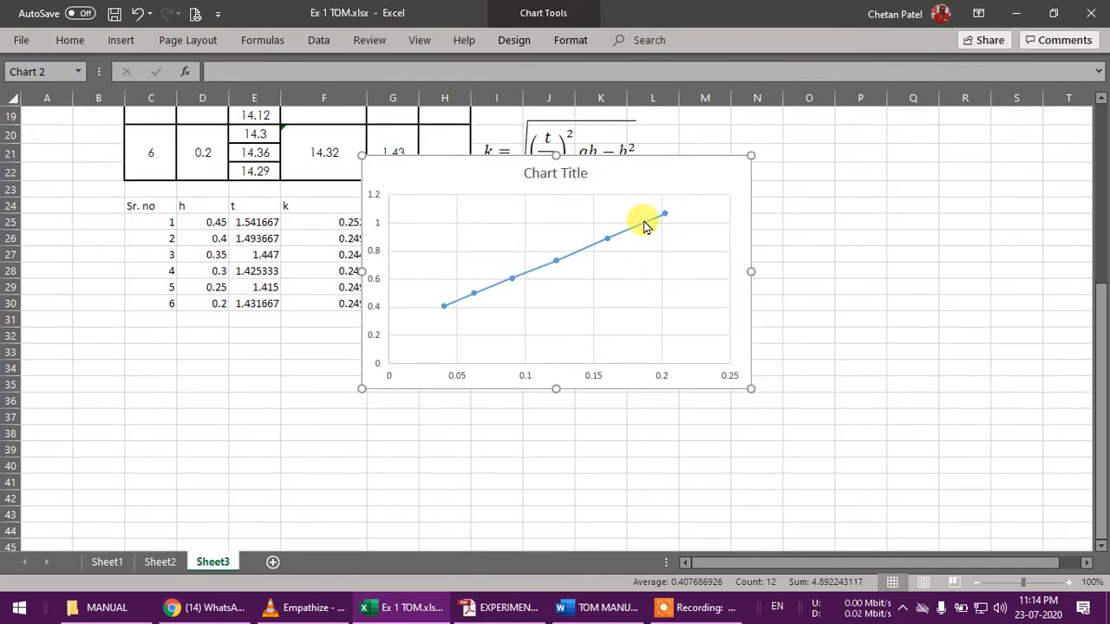
mouse_move(647, 179)
left_mouse_down()
mouse_move(411, 352)
mouse_move(358, 347)
left_mouse_up()
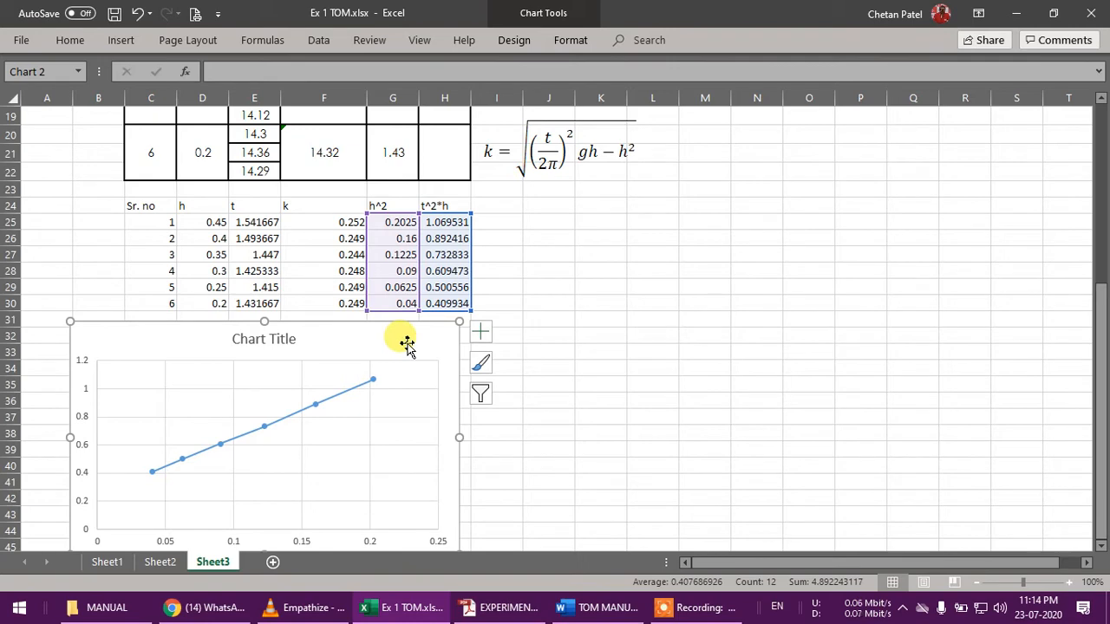
key("Delete")
left_click(601, 333)
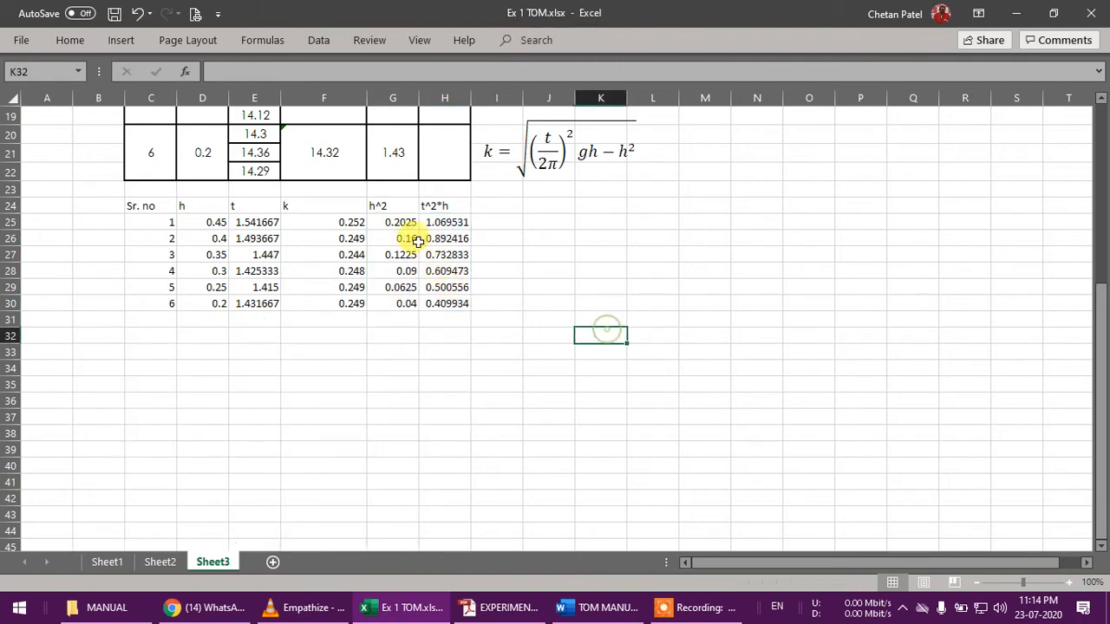
Insert an X Y (Scatter) chart of G25:H30 using the variant plotting t^2*h against h^2, and place it below the table
left_click_drag(405, 224, 437, 301)
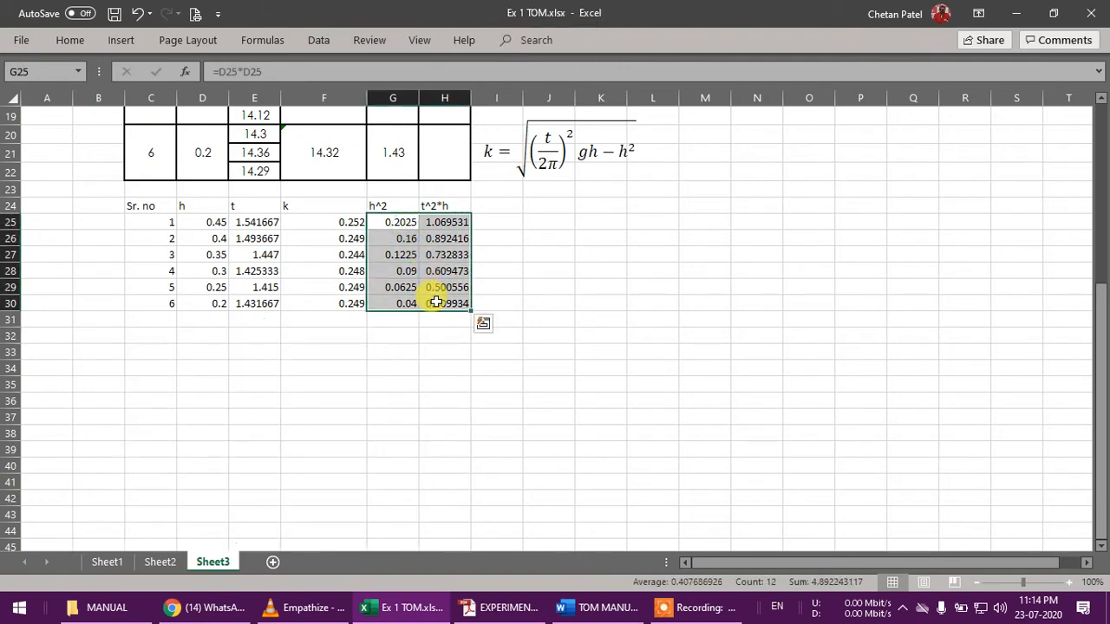
left_click(121, 40)
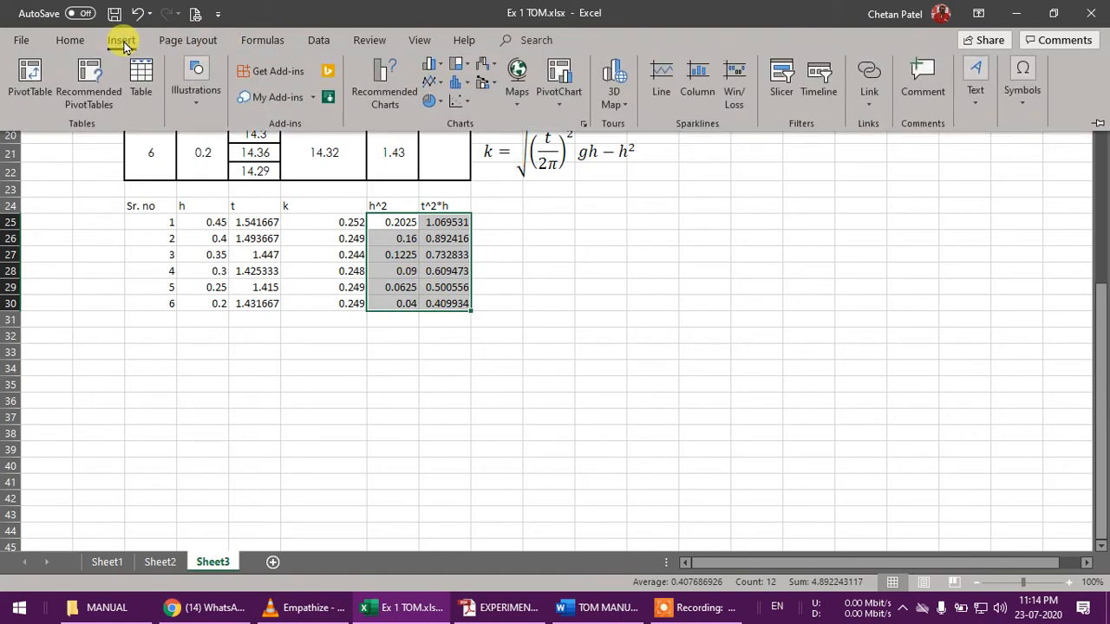
left_click(437, 82)
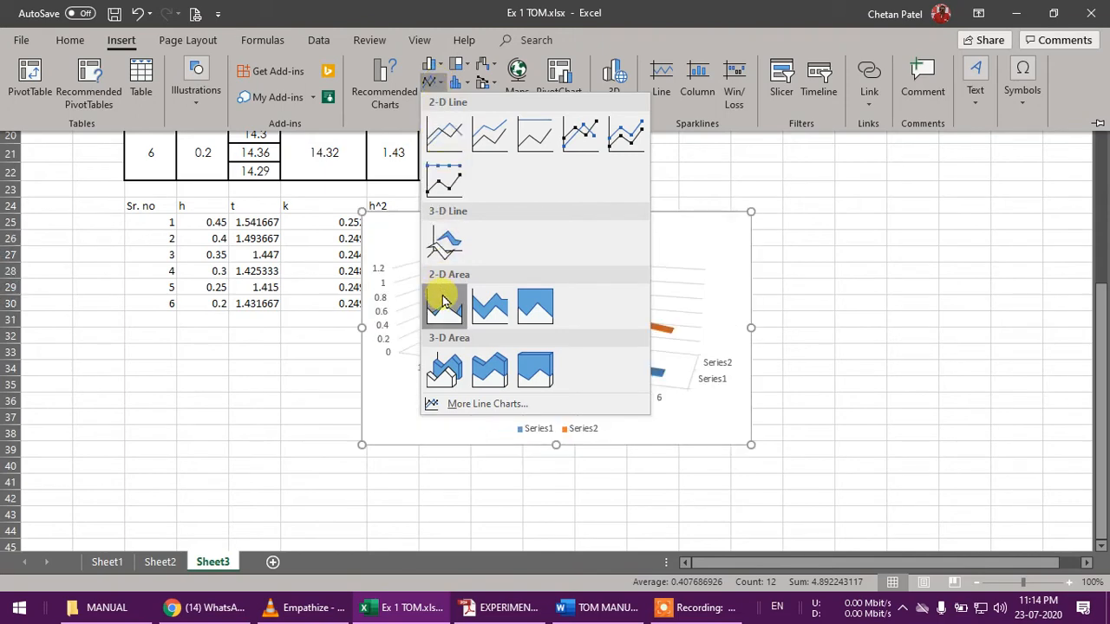
left_click(475, 405)
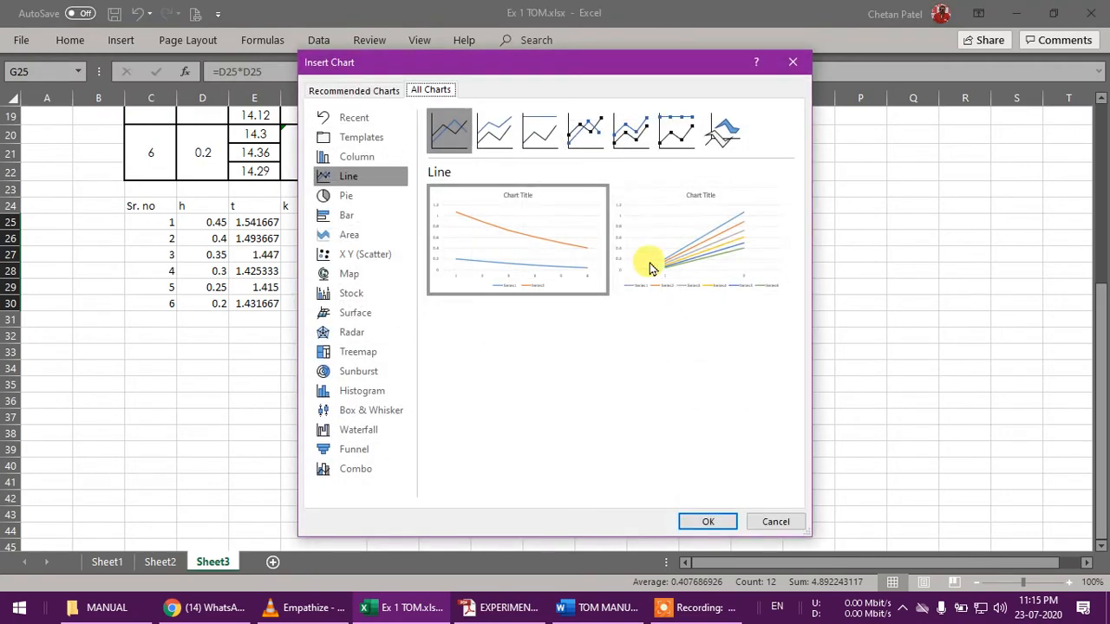
left_click_drag(609, 70, 812, 63)
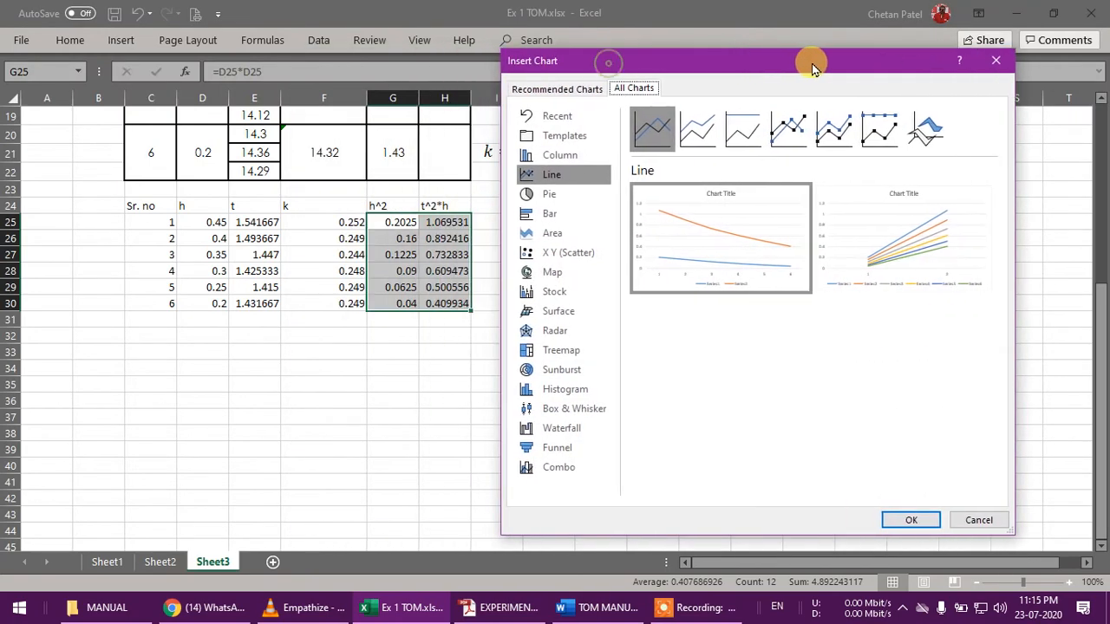
left_click(581, 194)
left_click(566, 216)
left_click(567, 233)
left_click(568, 252)
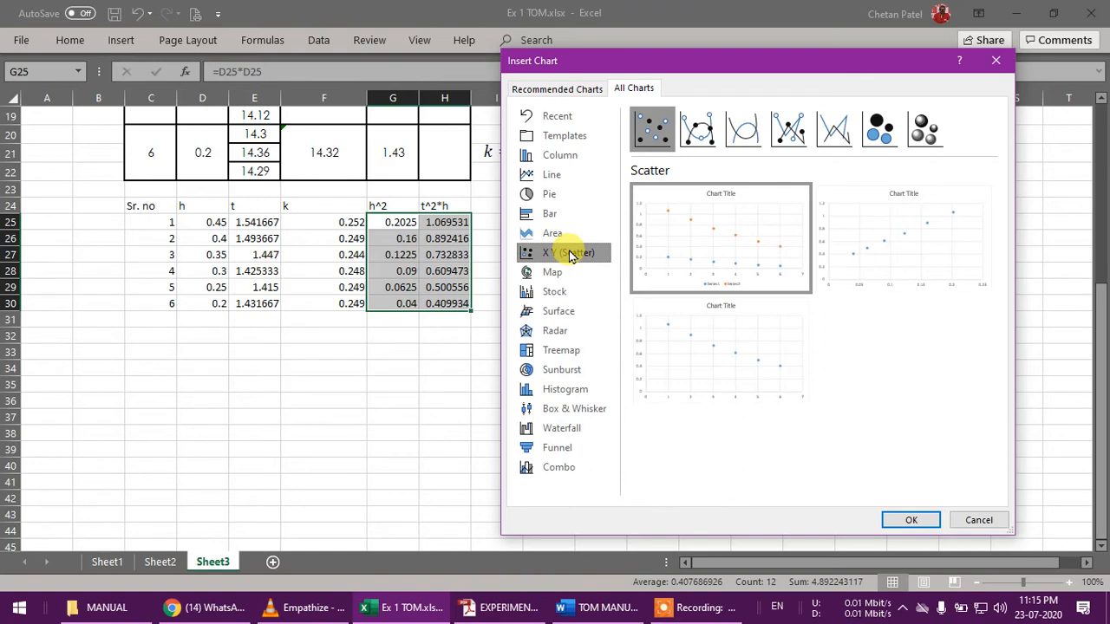
left_click(936, 242)
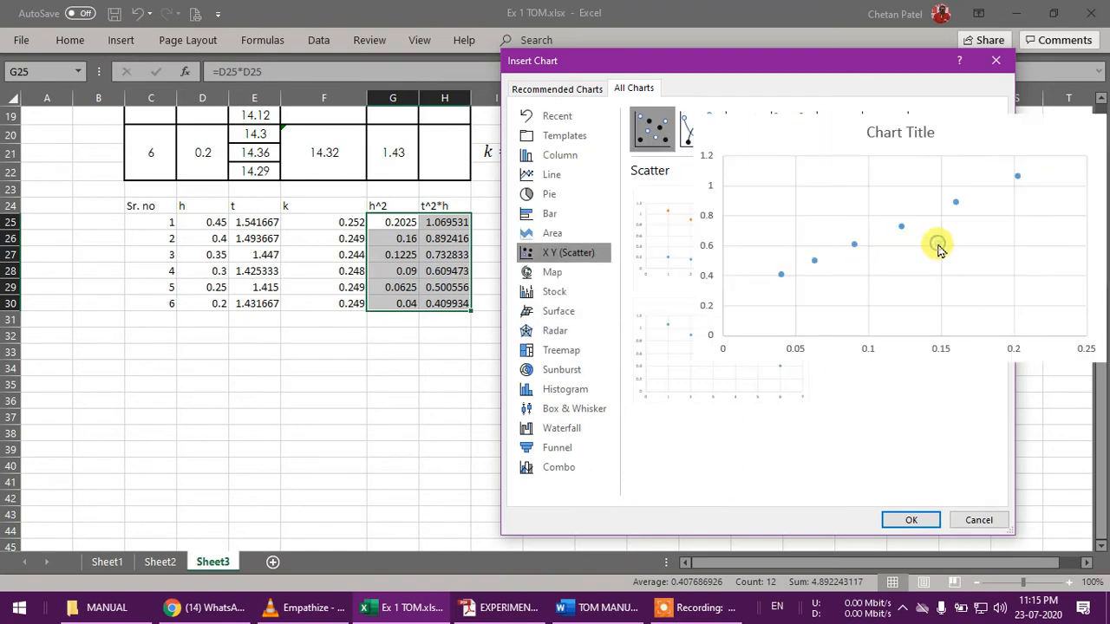
left_click(917, 519)
left_click_drag(649, 231, 343, 352)
scroll(602, 270, "down", 2)
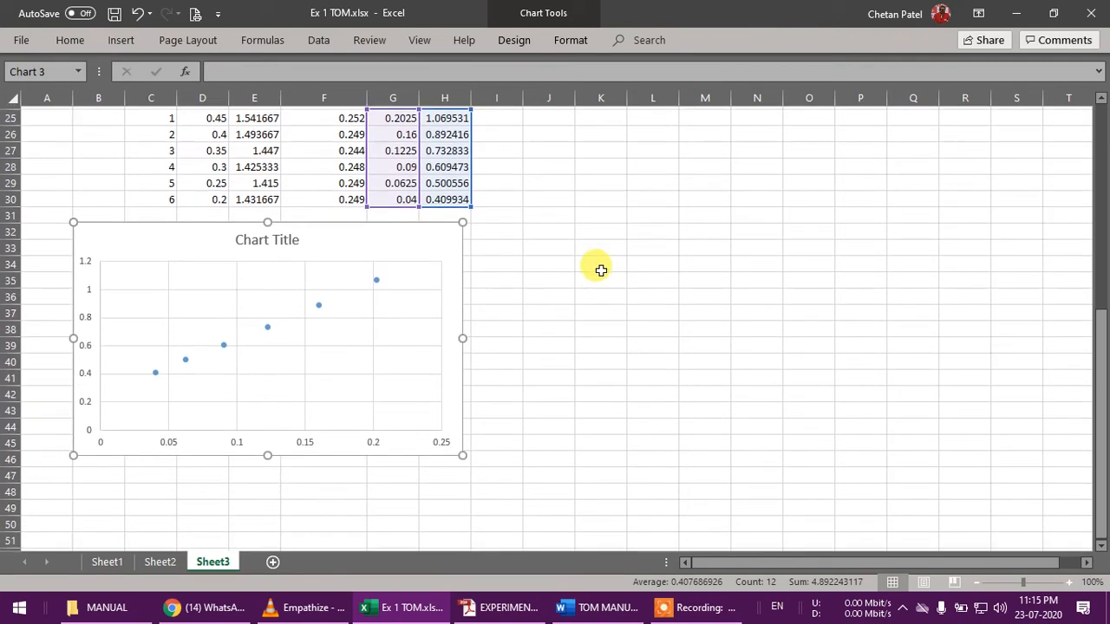
Format the scatter chart's data series with a solid line connecting its points
left_click(376, 277)
right_click(376, 277)
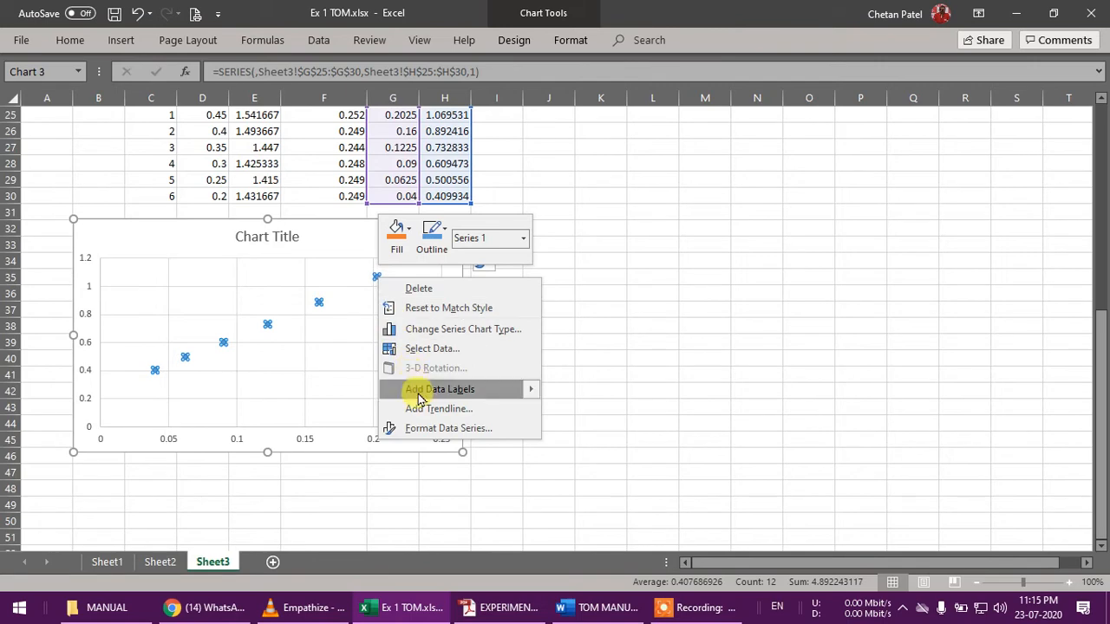
left_click(430, 428)
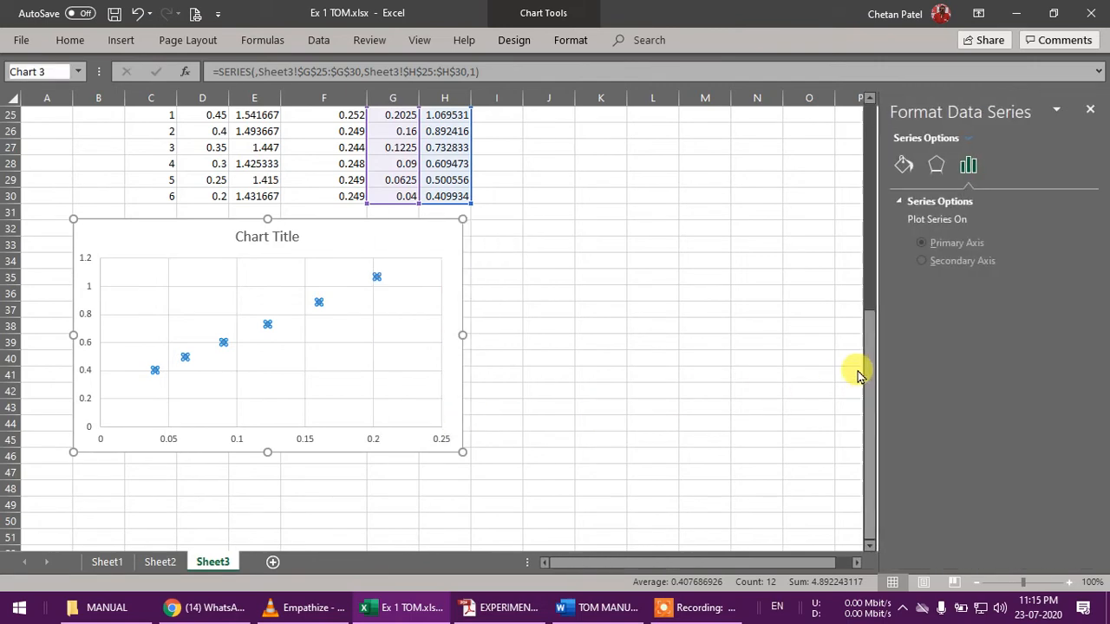
left_click(905, 164)
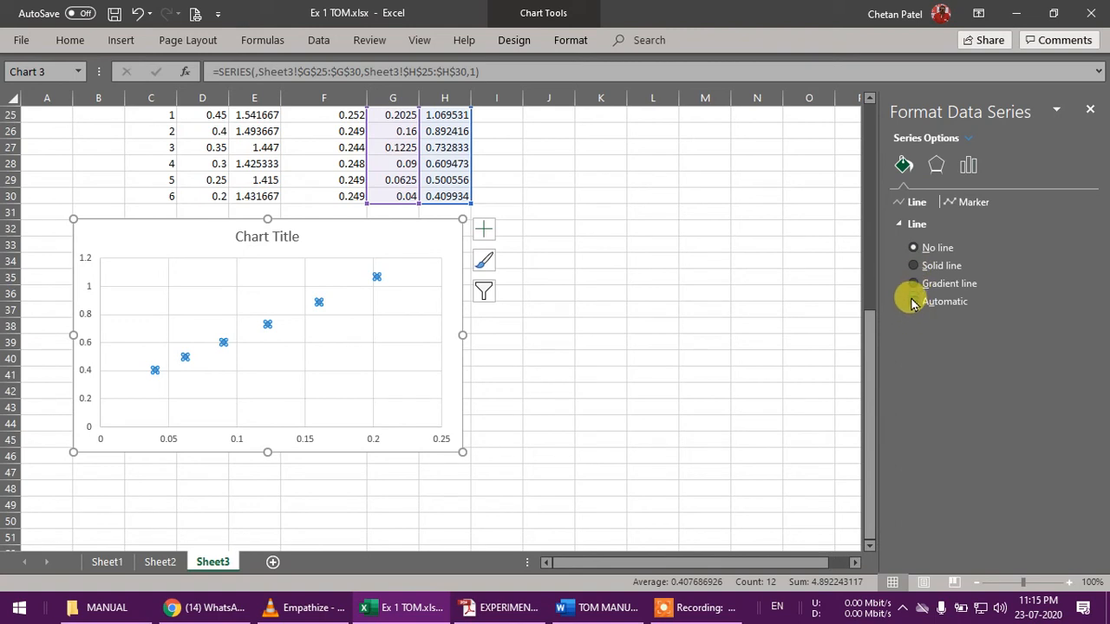
left_click(914, 266)
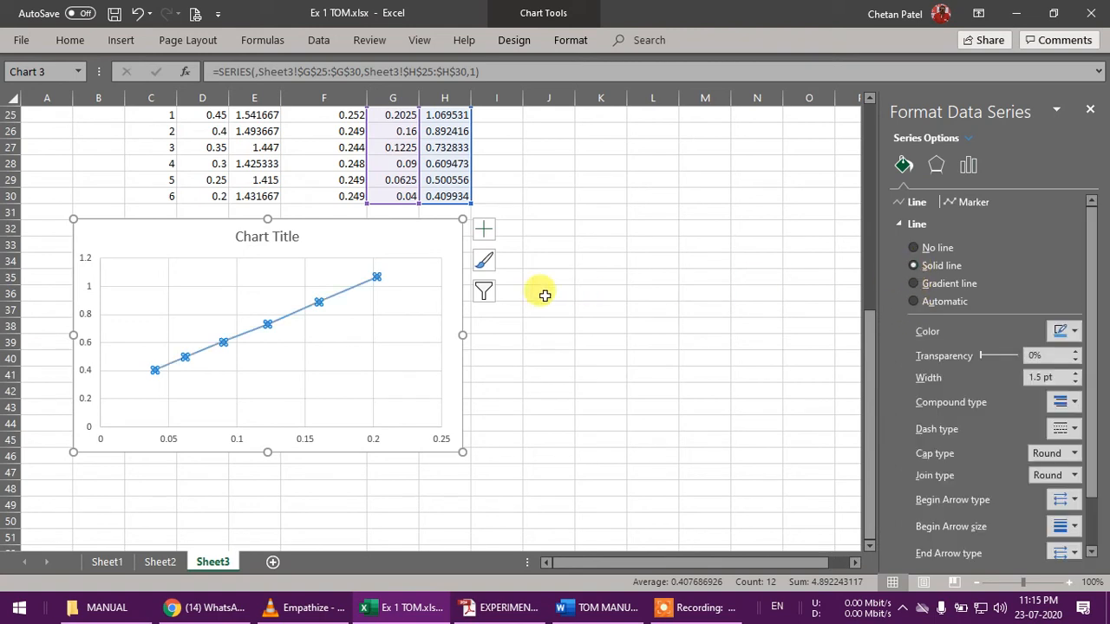
left_click(631, 351)
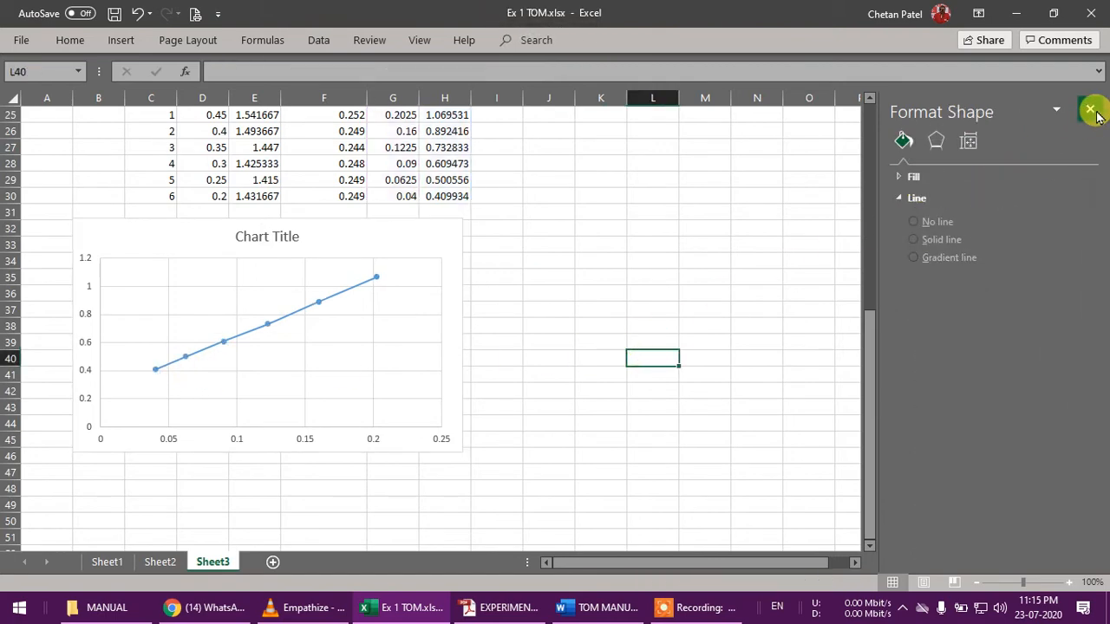
left_click(1089, 109)
Add primary horizontal and vertical axis titles and data labels to the scatter chart
left_click(407, 318)
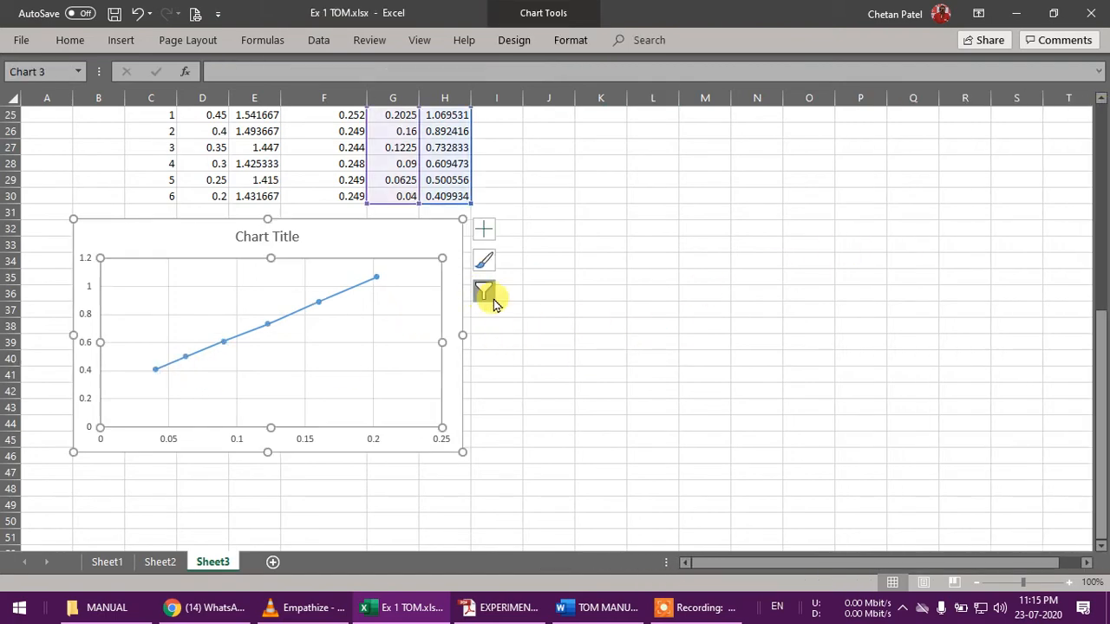
left_click(483, 293)
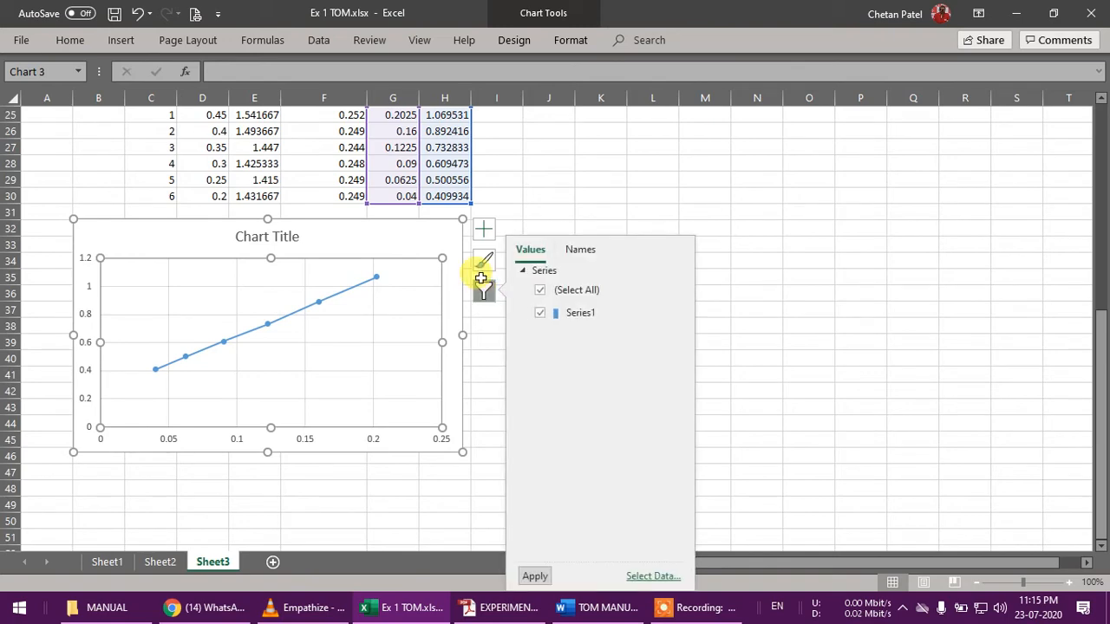
left_click(483, 262)
left_click(483, 230)
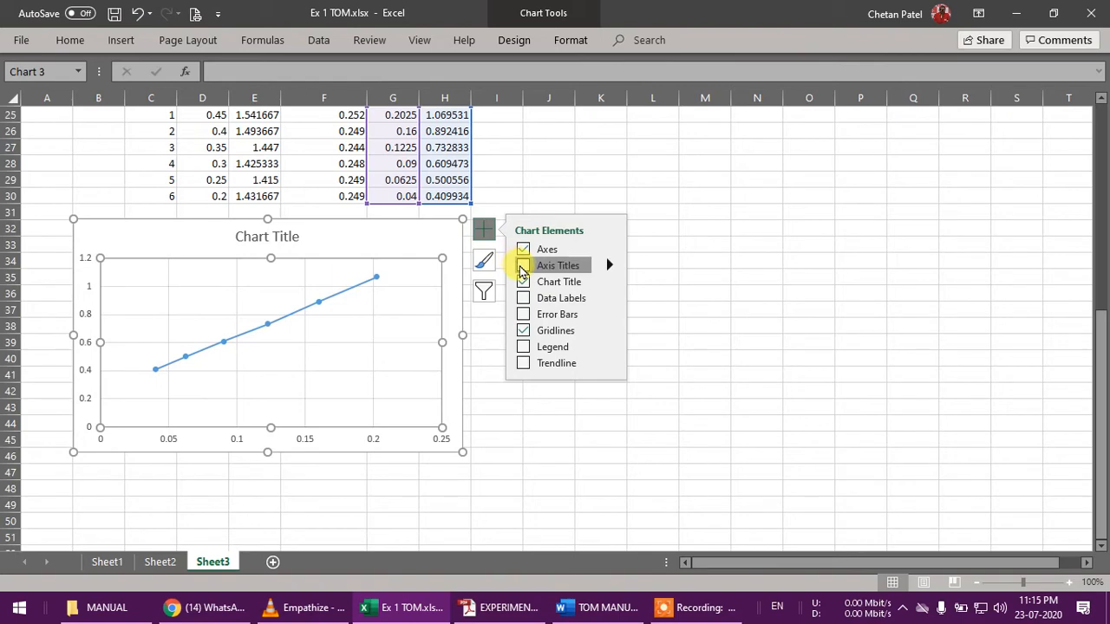
left_click(525, 266)
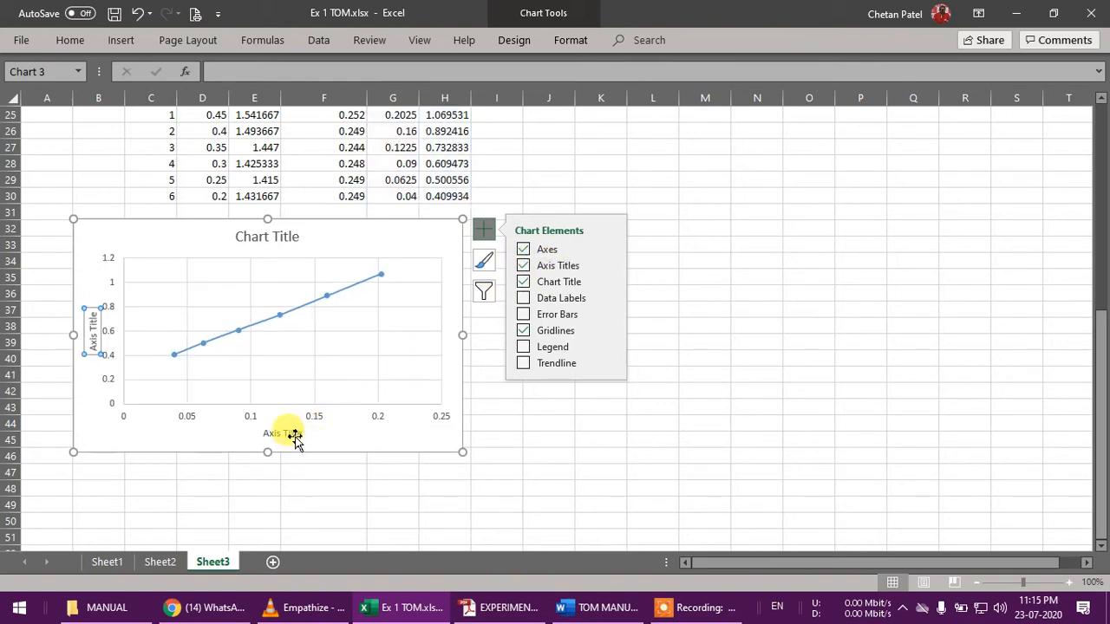
left_click(608, 270)
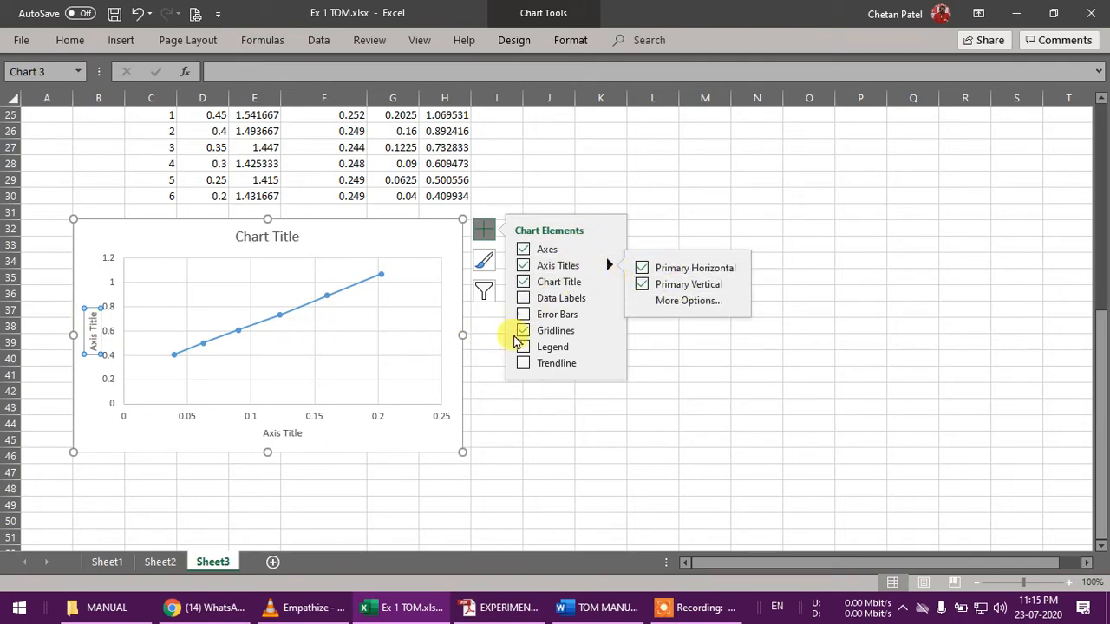
left_click(524, 300)
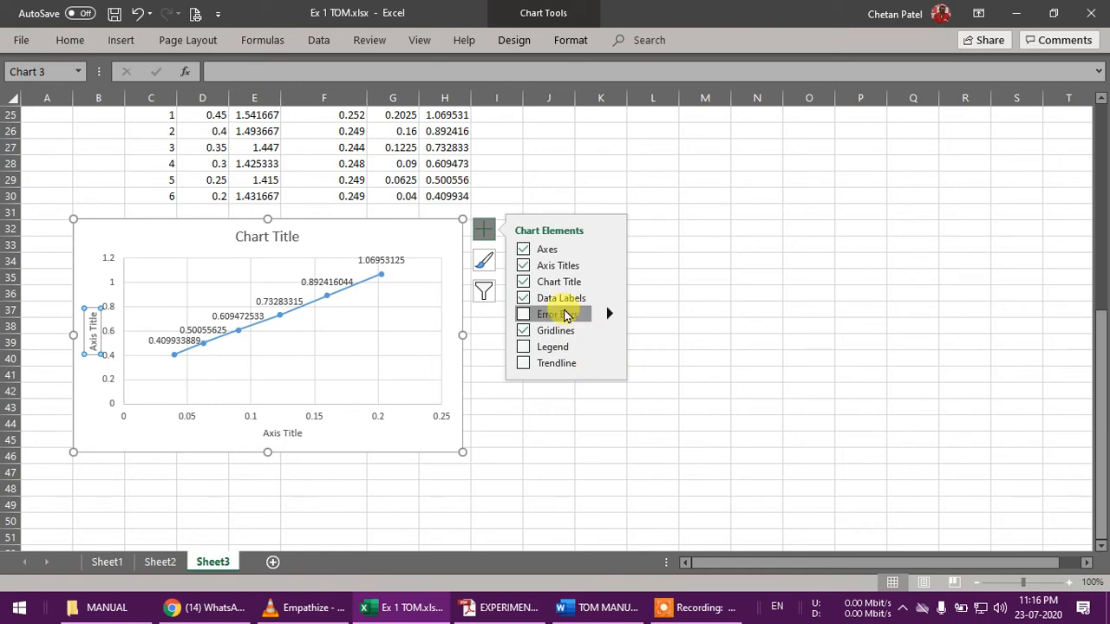
left_click(586, 413)
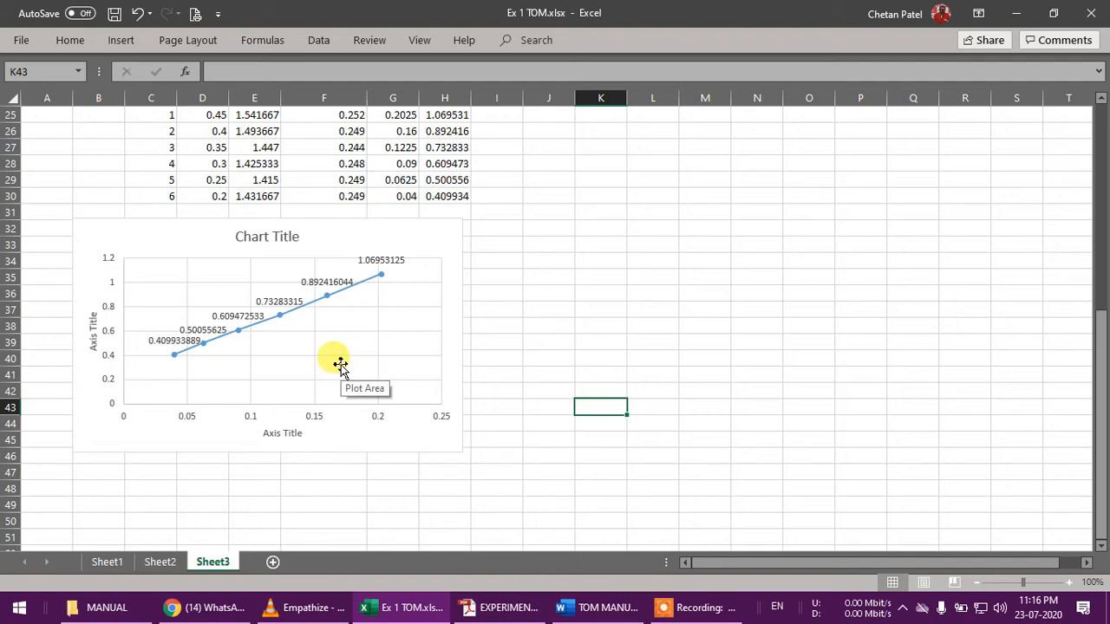
Add a linear trendline to the data series and display its equation on the chart
left_click(321, 297)
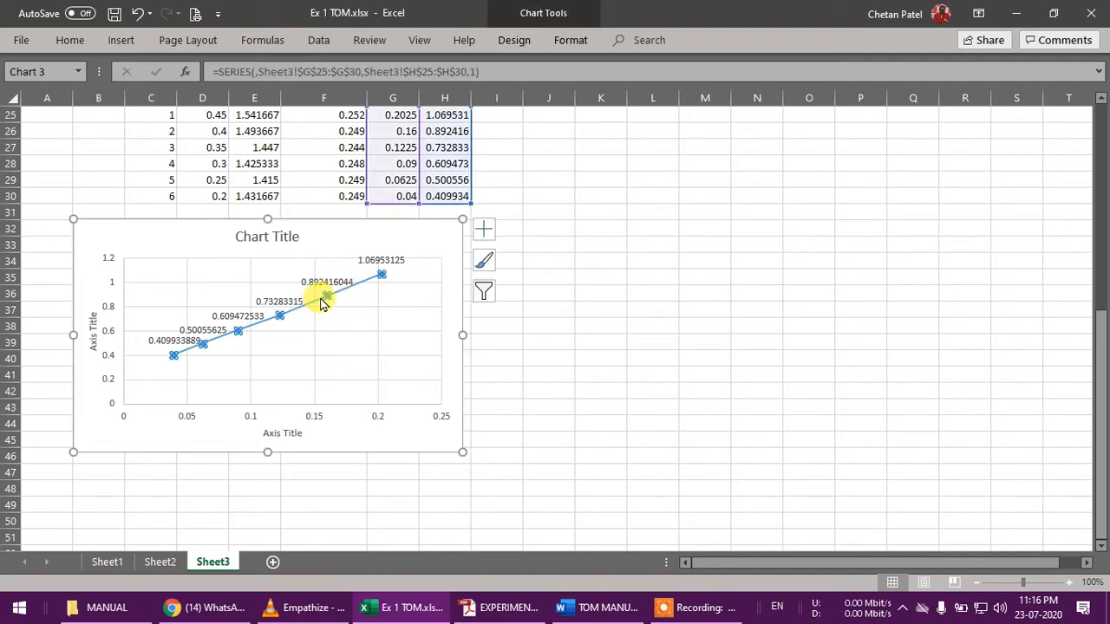
right_click(321, 300)
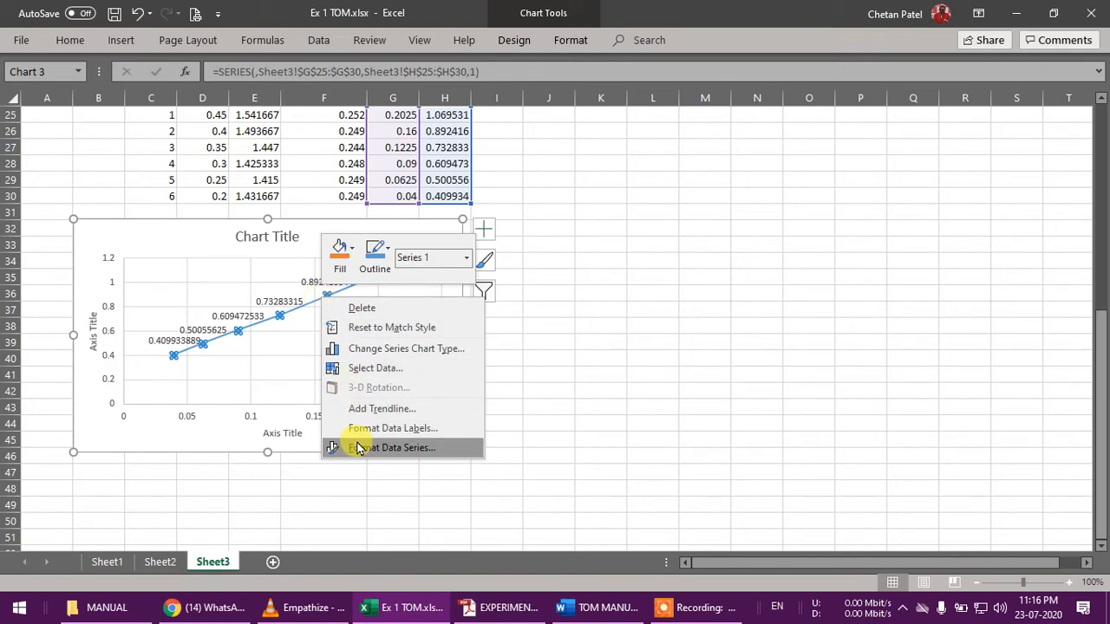
left_click(366, 416)
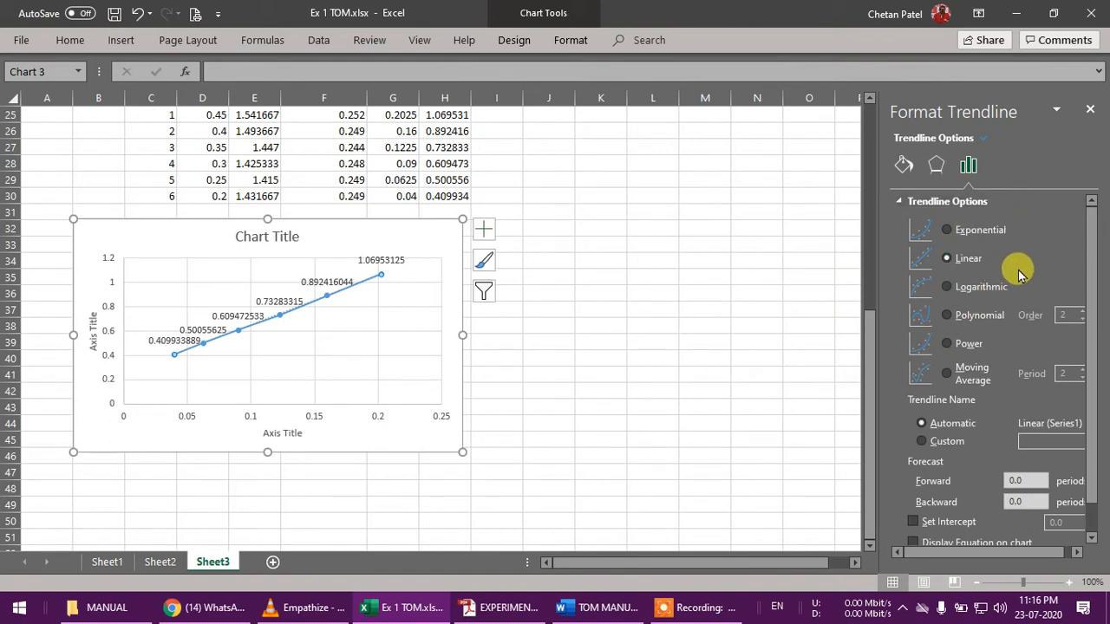
left_click_drag(1090, 245, 1090, 332)
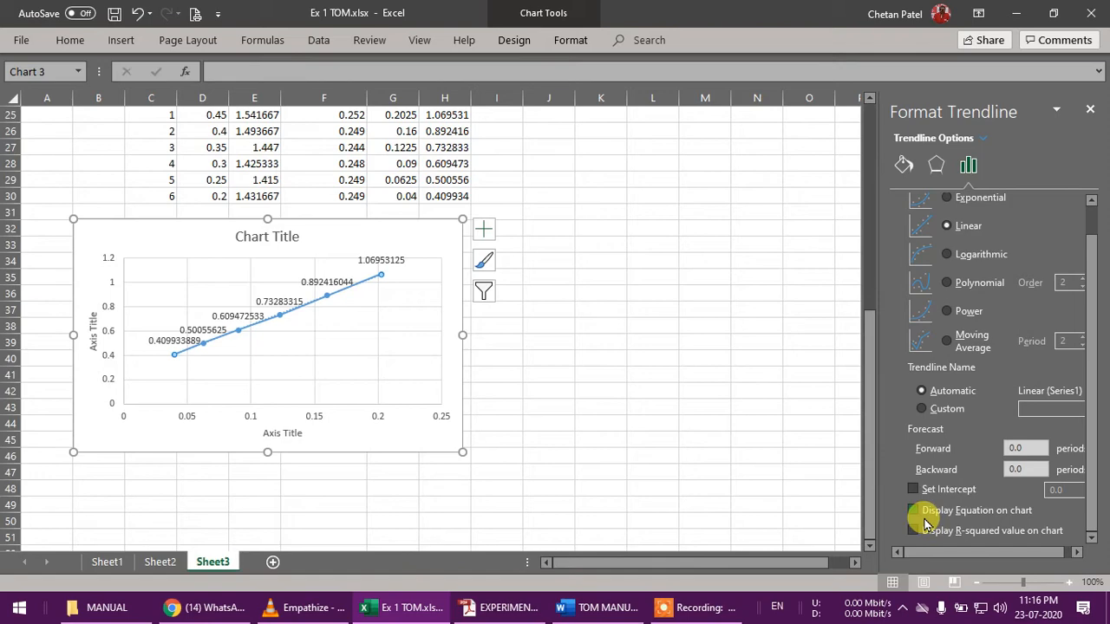
left_click(929, 513)
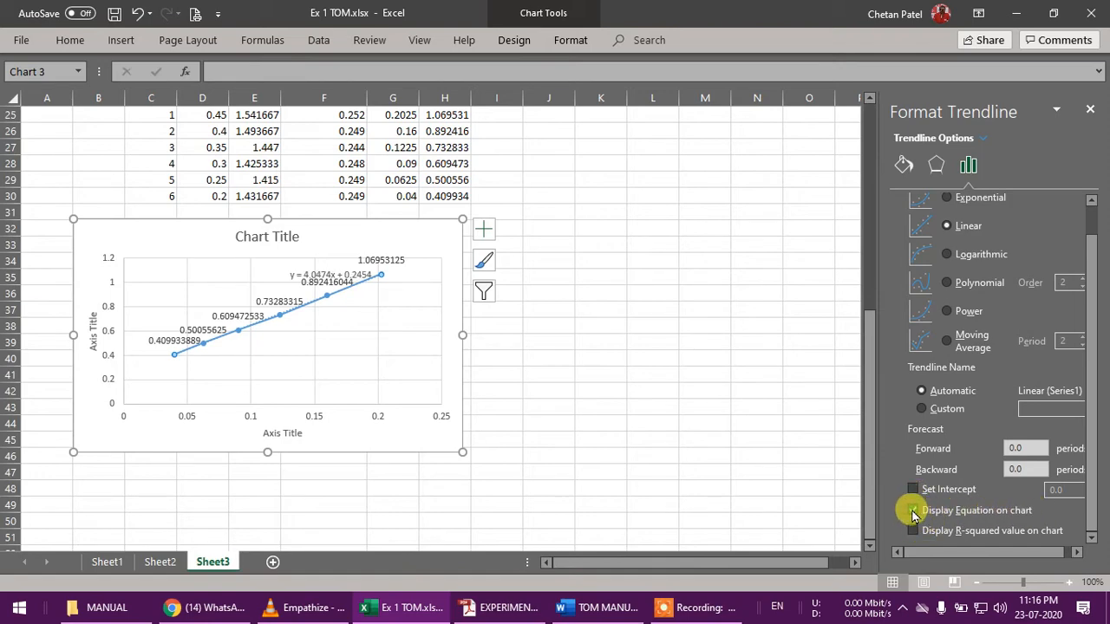
Move the trendline equation label above the plot area, beside the chart title
left_click(318, 272)
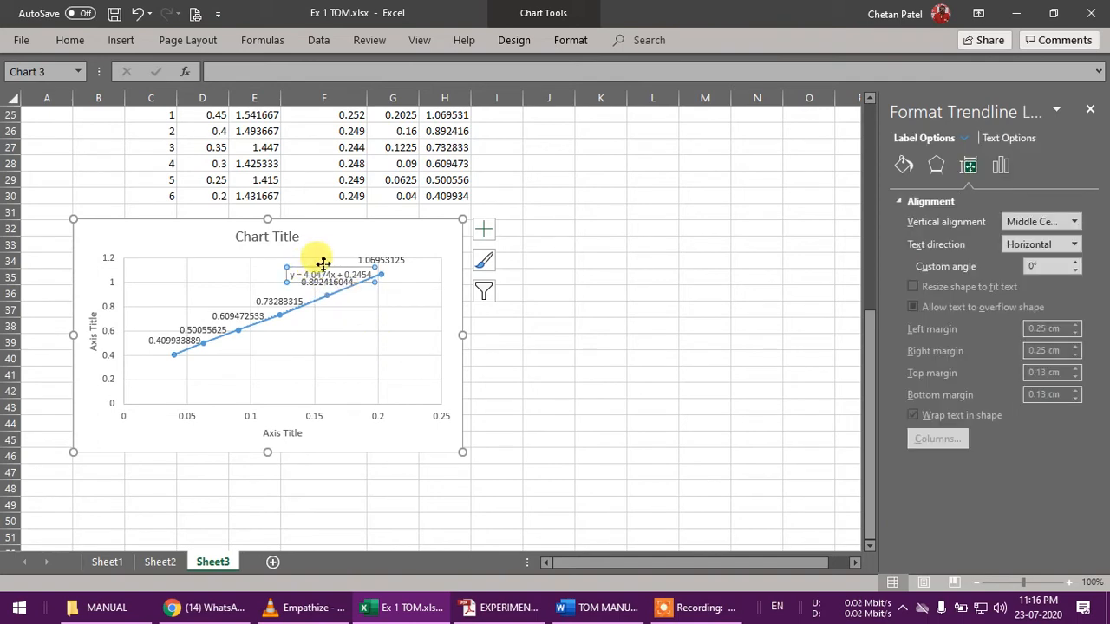
left_click_drag(326, 260, 366, 226)
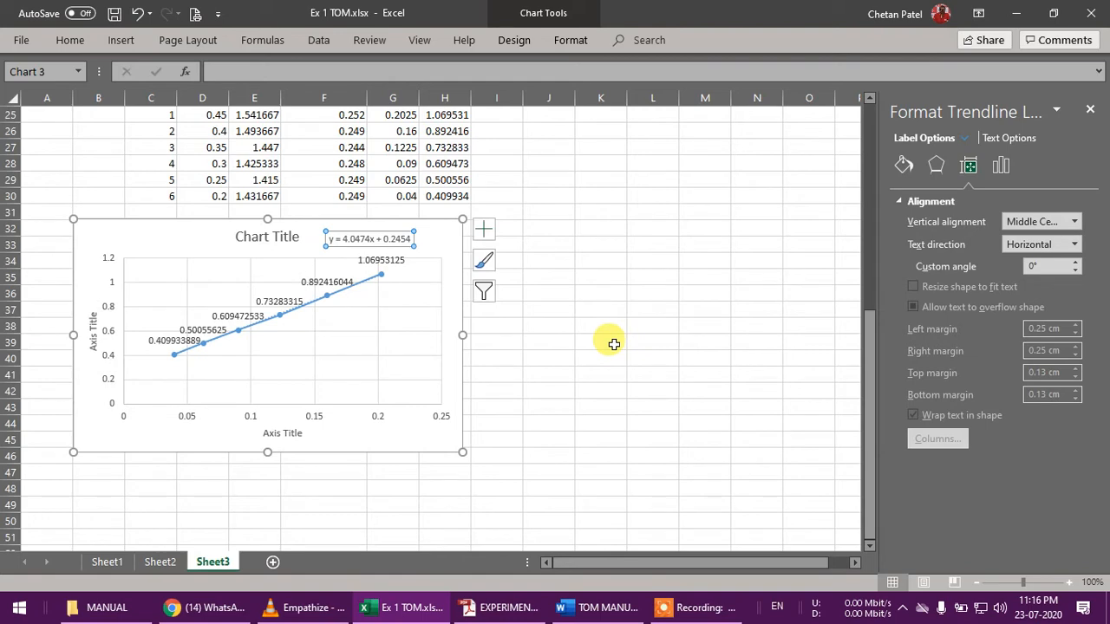
left_click(613, 345)
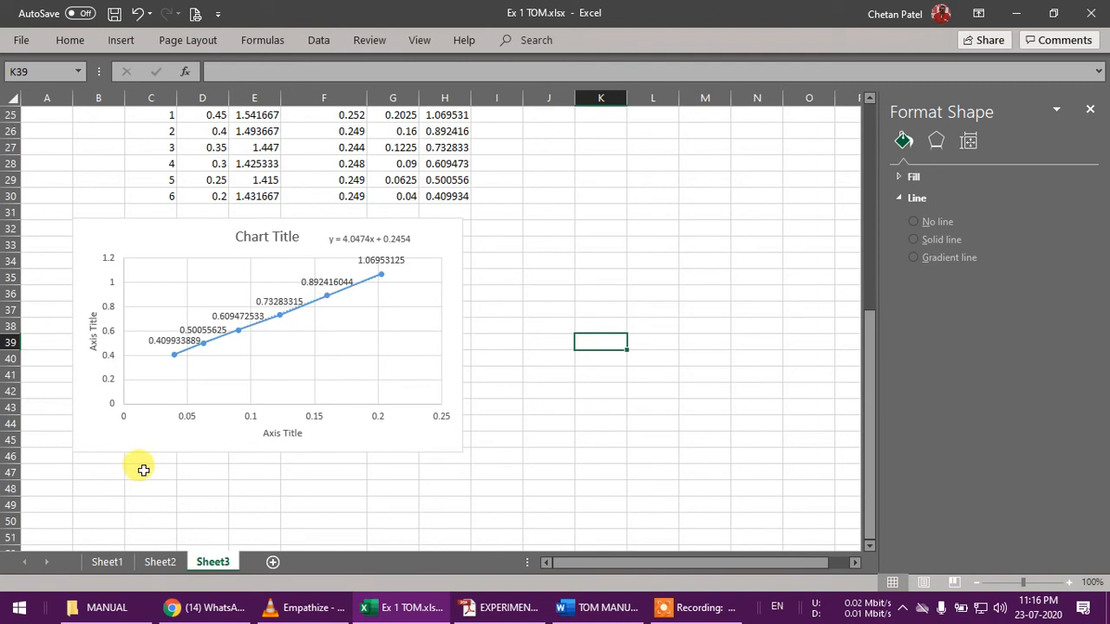
Enter the label slope in B48 below the chart
left_click(110, 490)
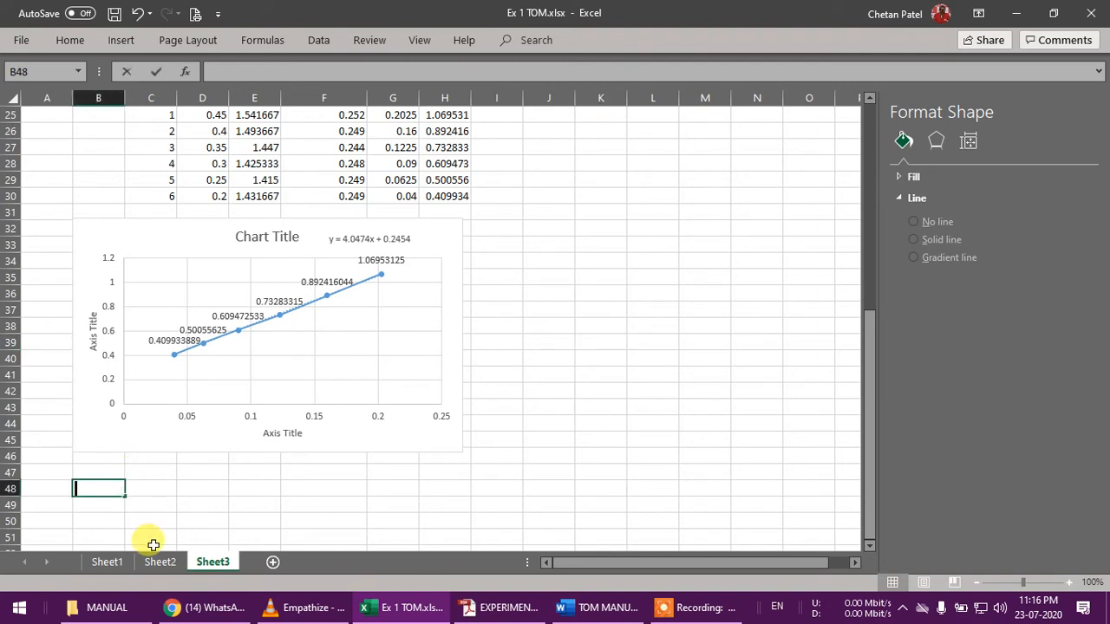
type("slope")
key("Tab")
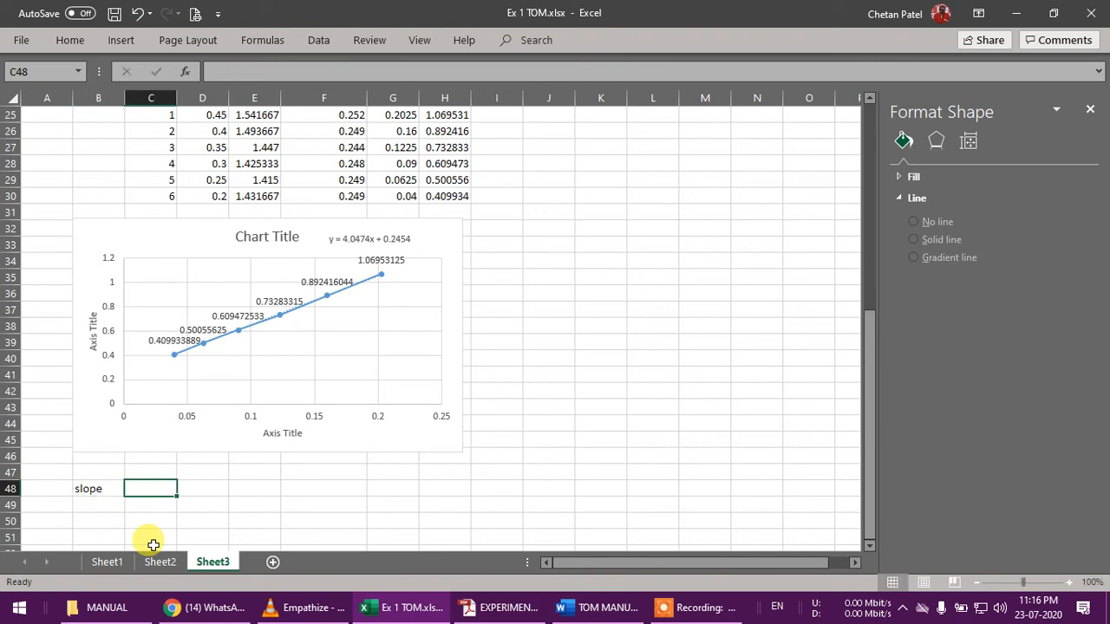
Calculate the slope in C48 with =SLOPE(H25:H30,G25:G30), using t^2*h as known y values and h^2 as known x values
type("=slo")
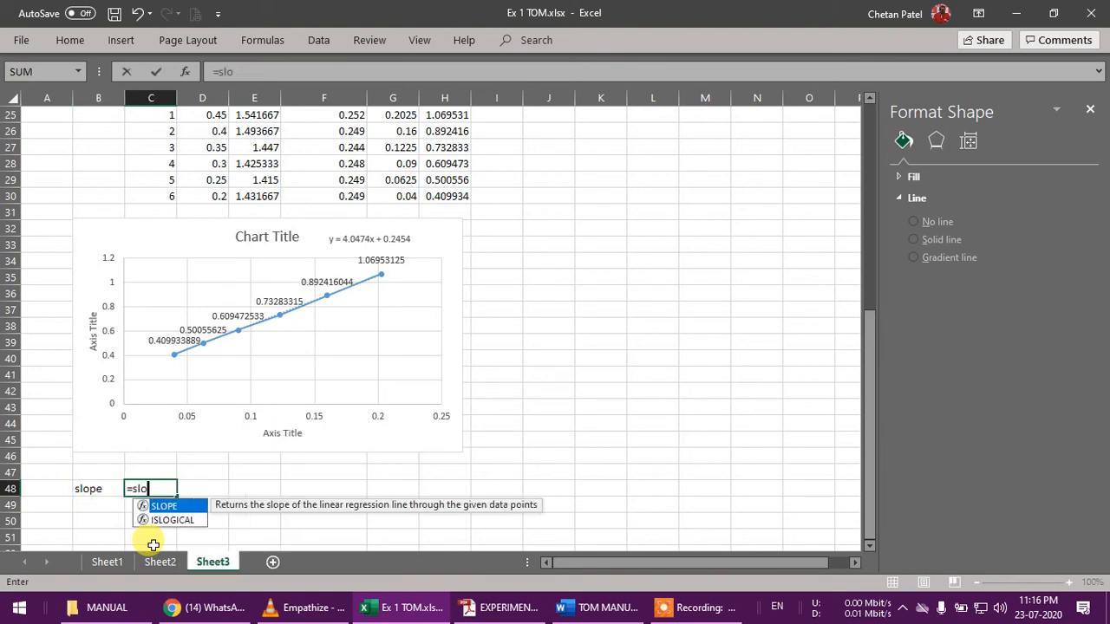
type("pe(")
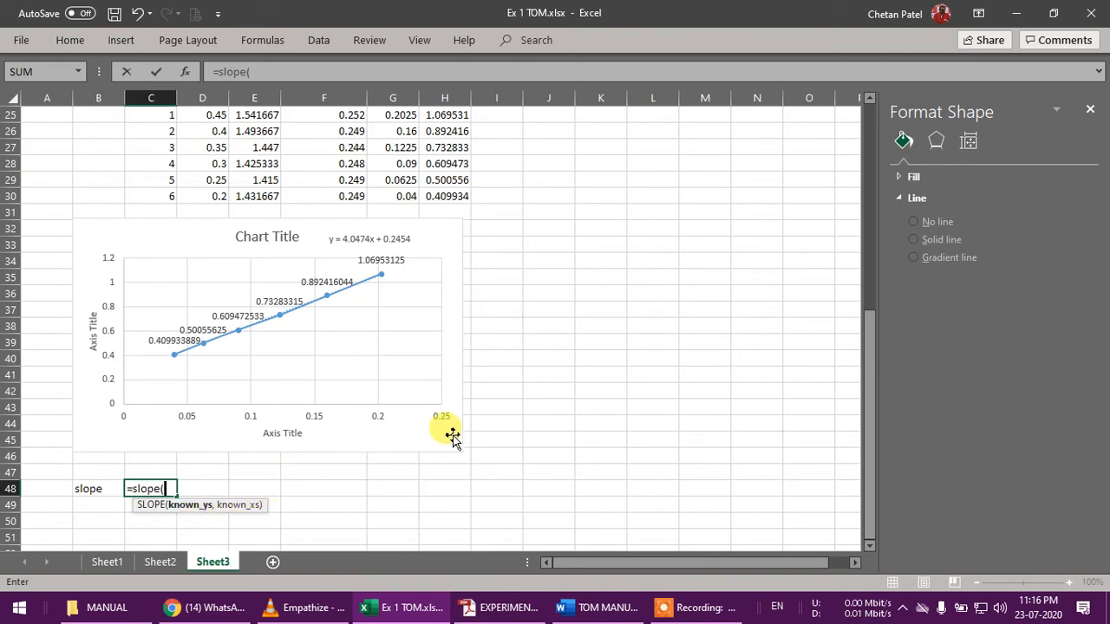
scroll(470, 384, "up", 2)
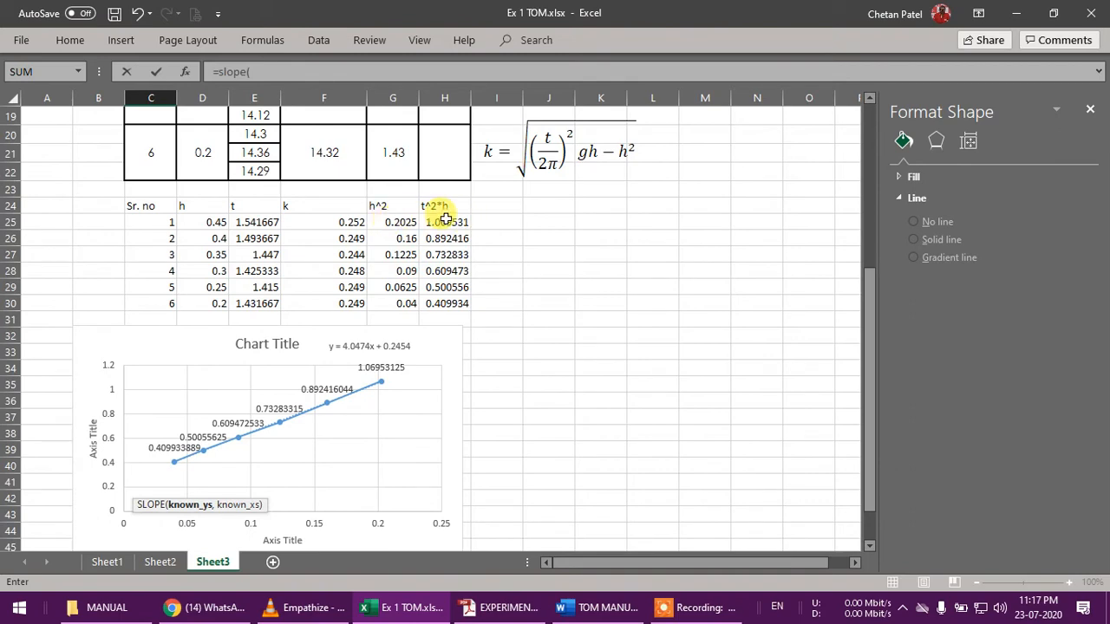
left_click_drag(444, 222, 447, 305)
scroll(508, 433, "down", 1)
scroll(508, 434, "down", 2)
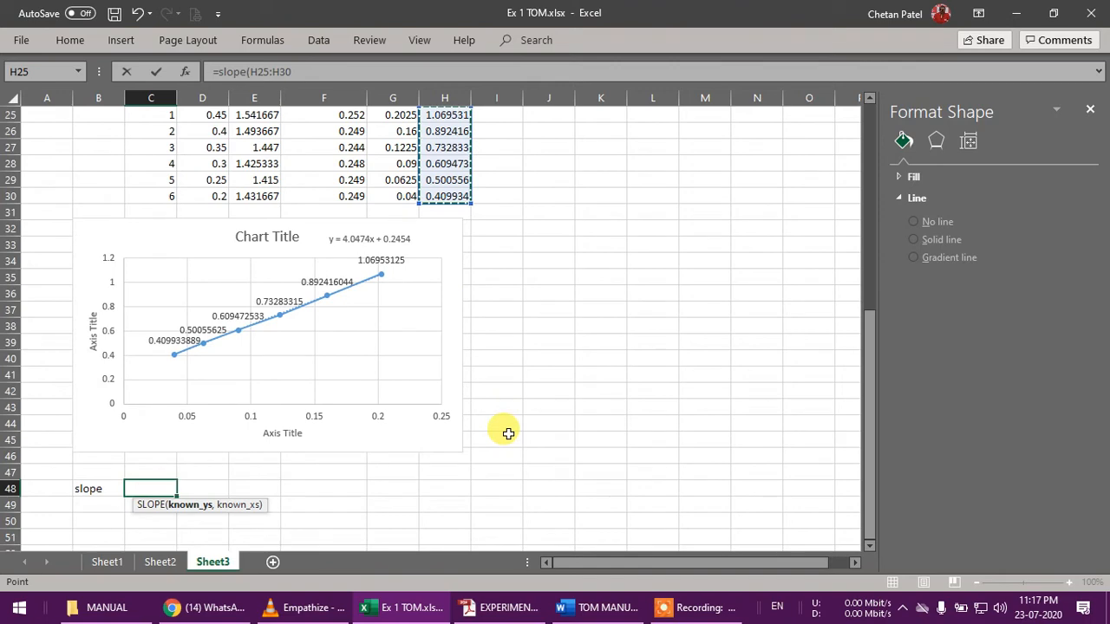
type(",")
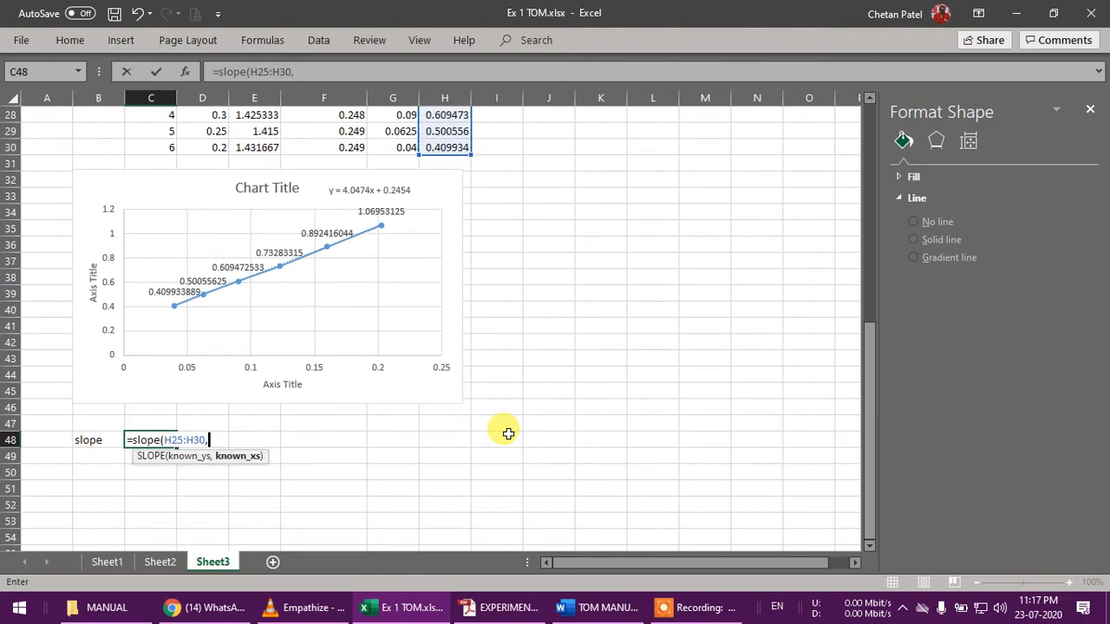
scroll(508, 433, "up", 3)
left_click_drag(403, 223, 395, 300)
scroll(572, 387, "down", 2)
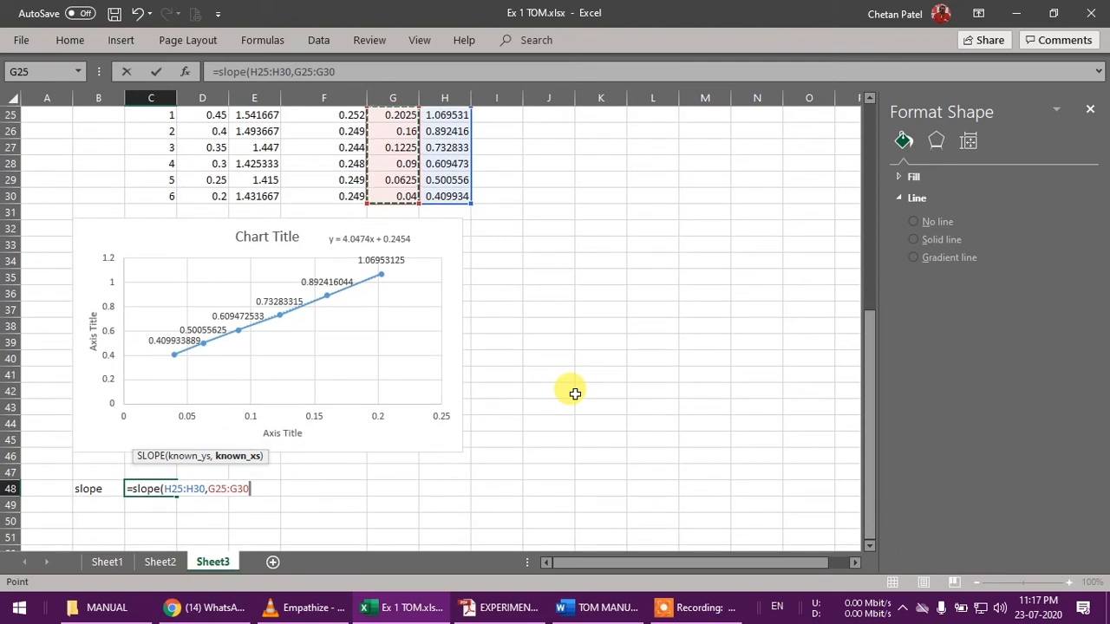
type(")")
key("Return")
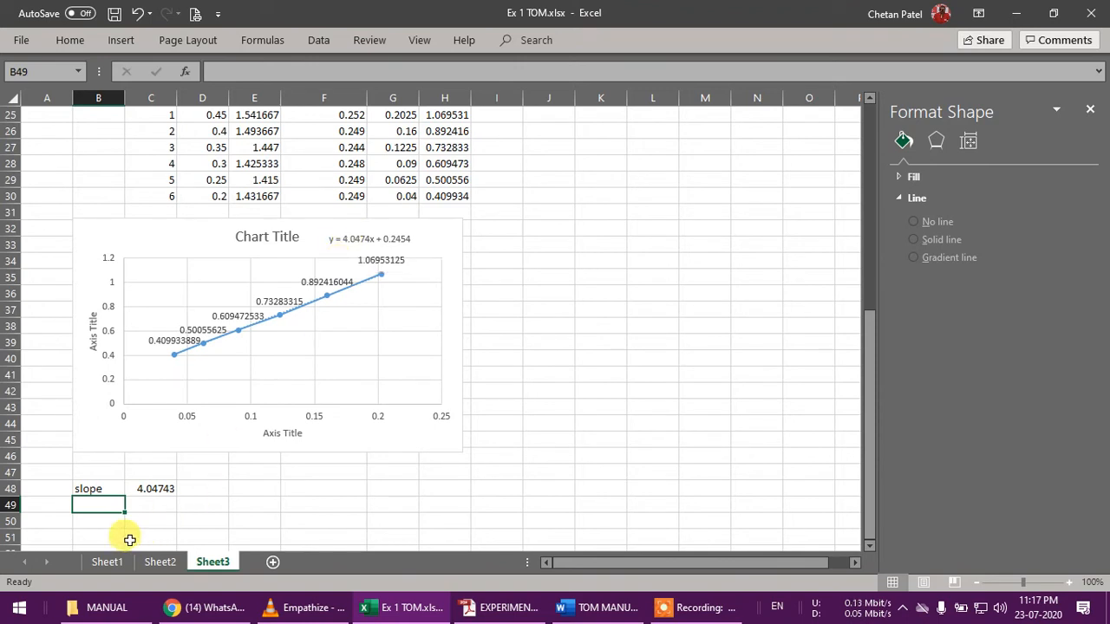
Enter the label y-intercept in B49 and widen column B to fit it
type("y-interce")
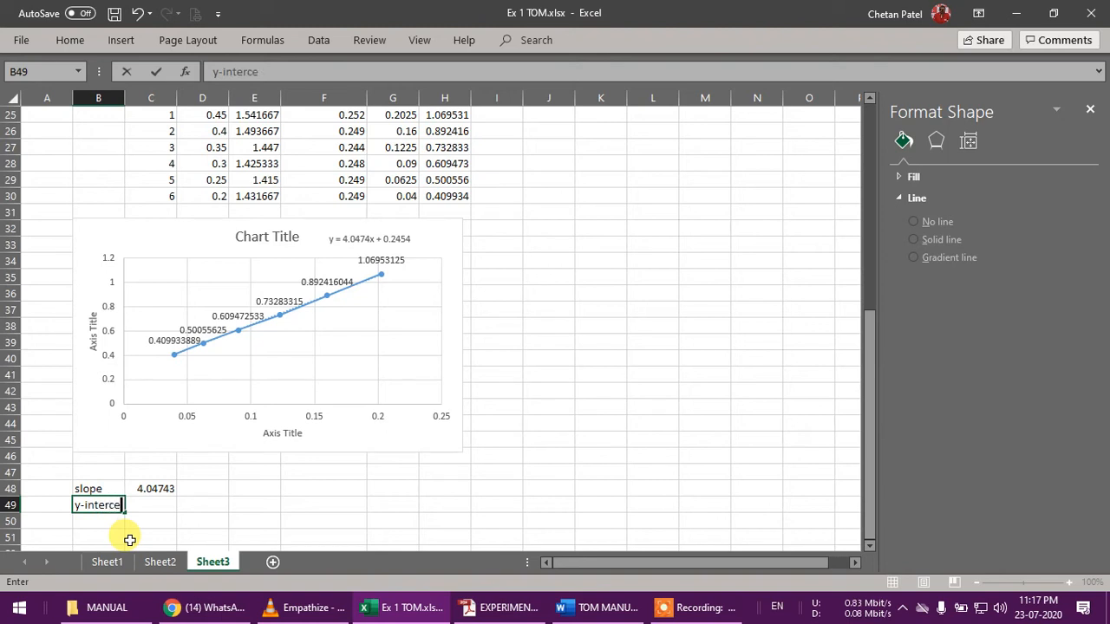
key("Right")
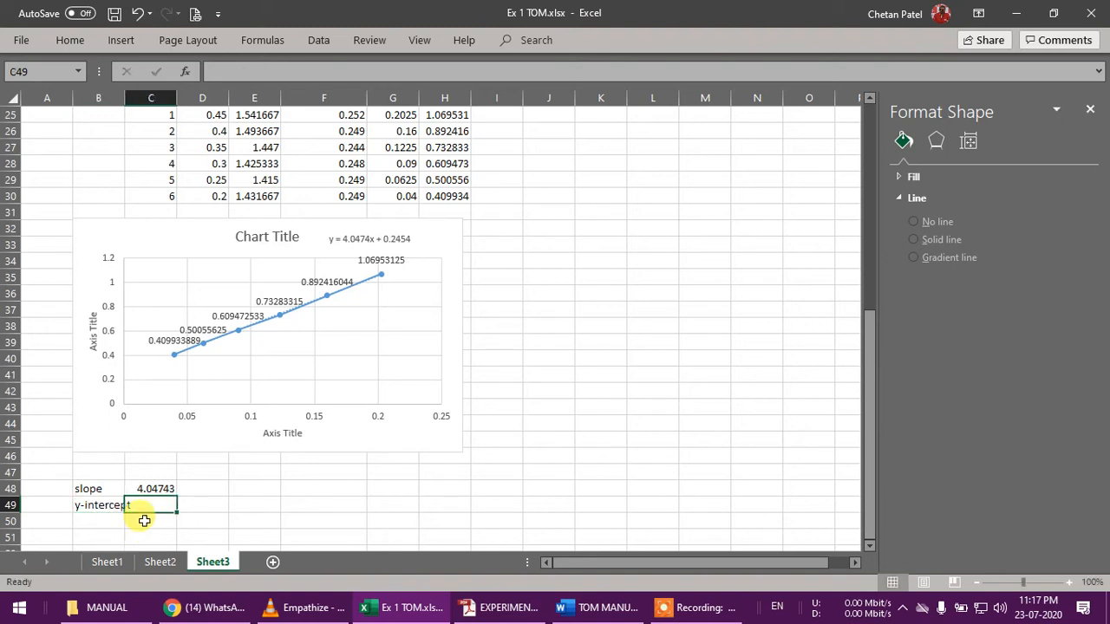
double_click(125, 93)
left_click(158, 505)
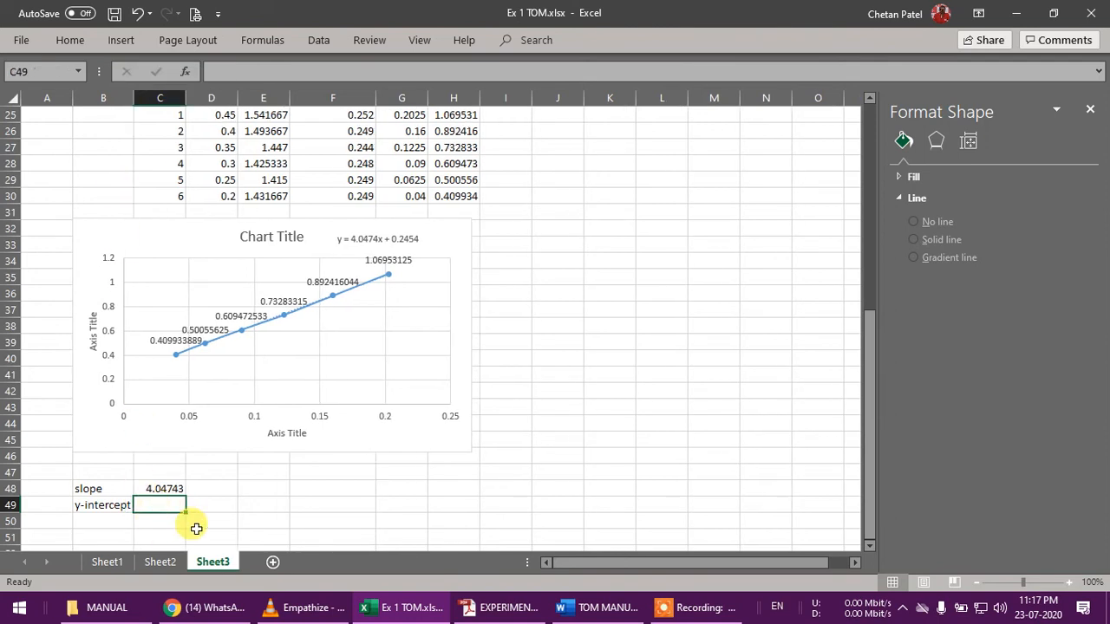
Calculate the y-intercept in C49 with =INTERCEPT(H25:H30,G25:G30)
type("=in")
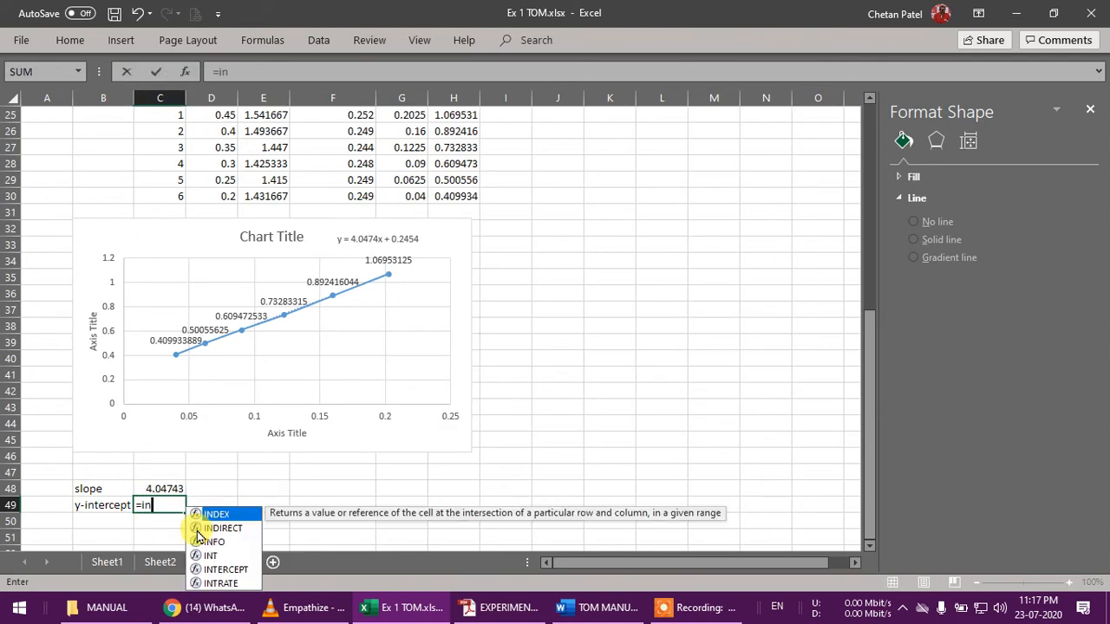
type("tercept(")
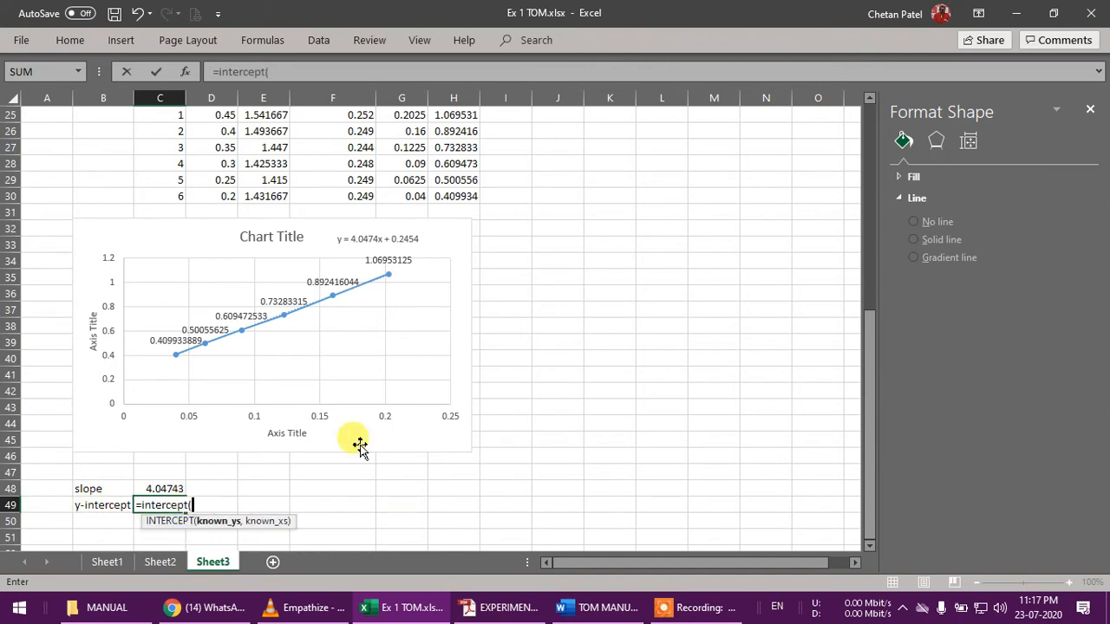
scroll(544, 364, "up", 3)
scroll(540, 362, "down", 2)
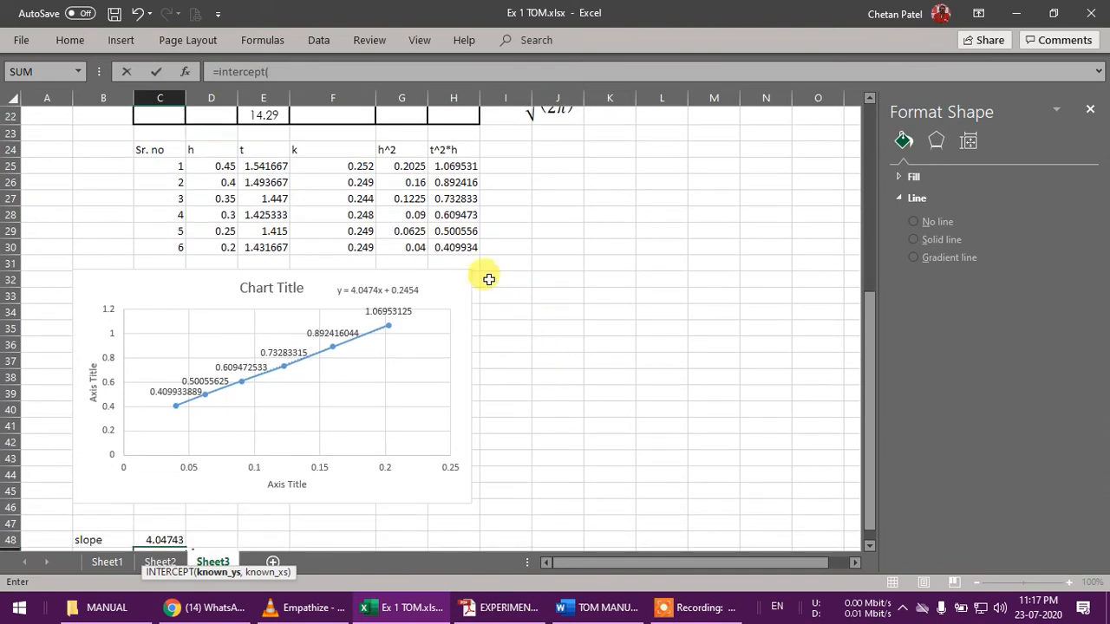
left_click_drag(457, 168, 459, 248)
scroll(528, 357, "down", 1)
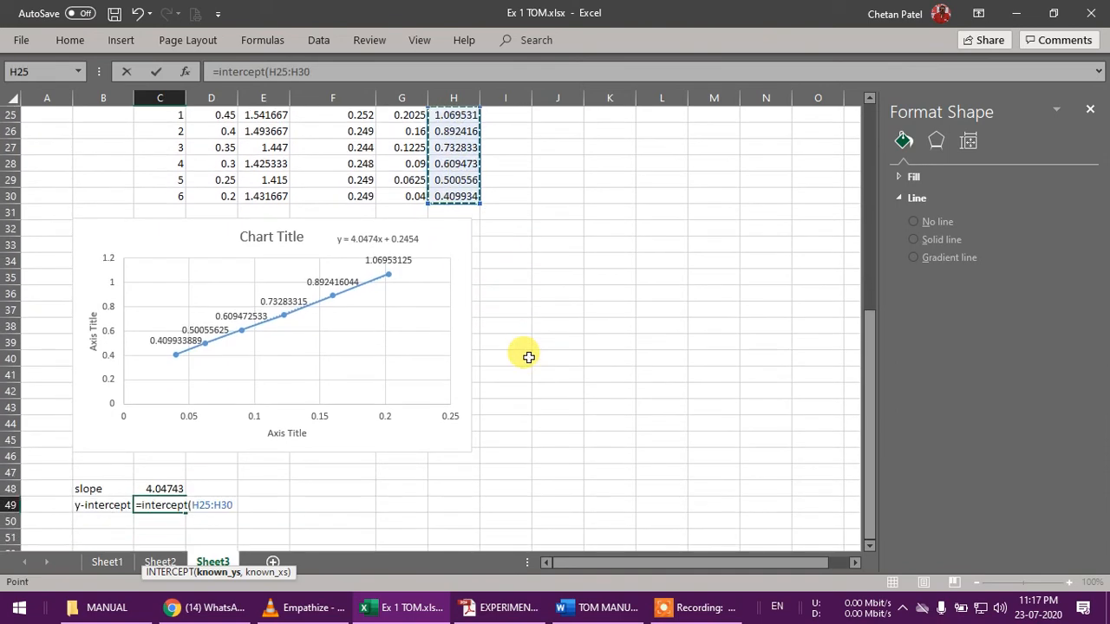
type(",")
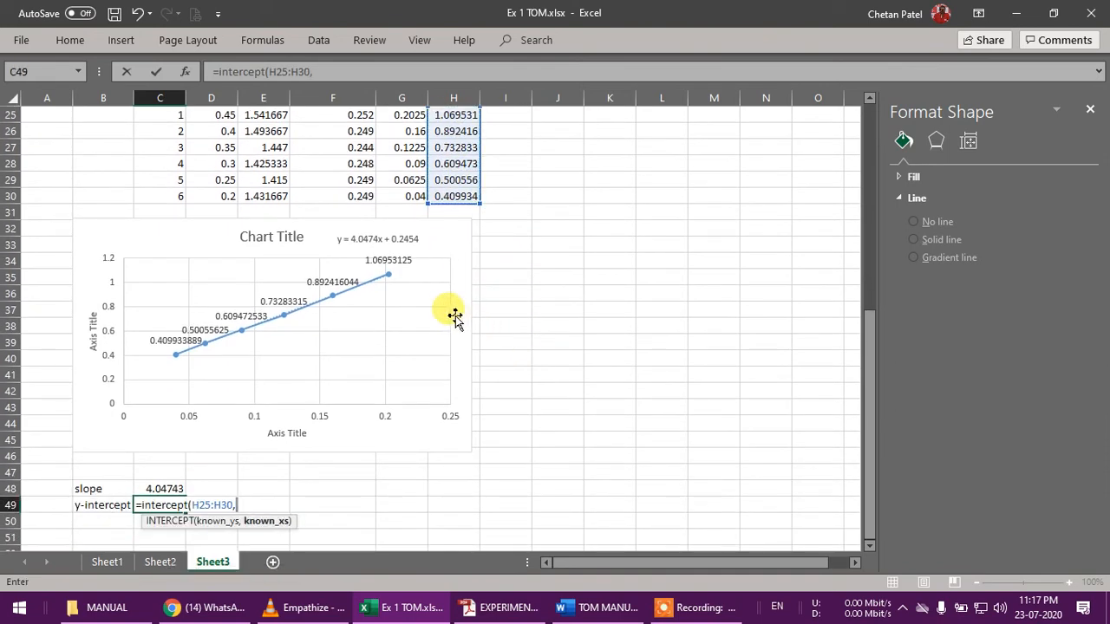
left_click_drag(411, 115, 425, 204)
type(")")
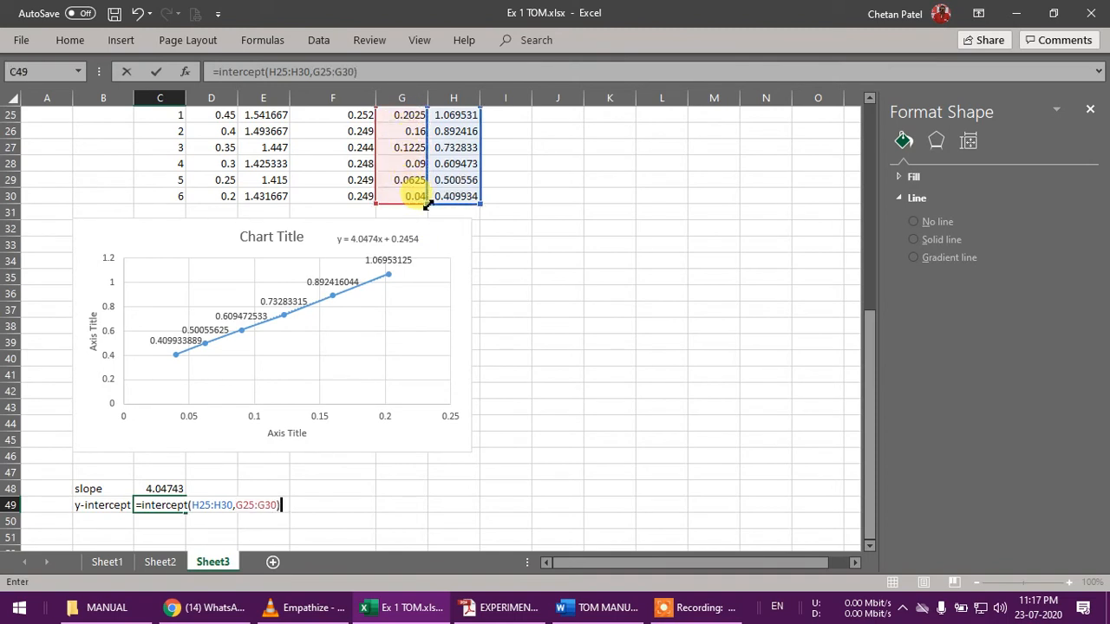
key("Return")
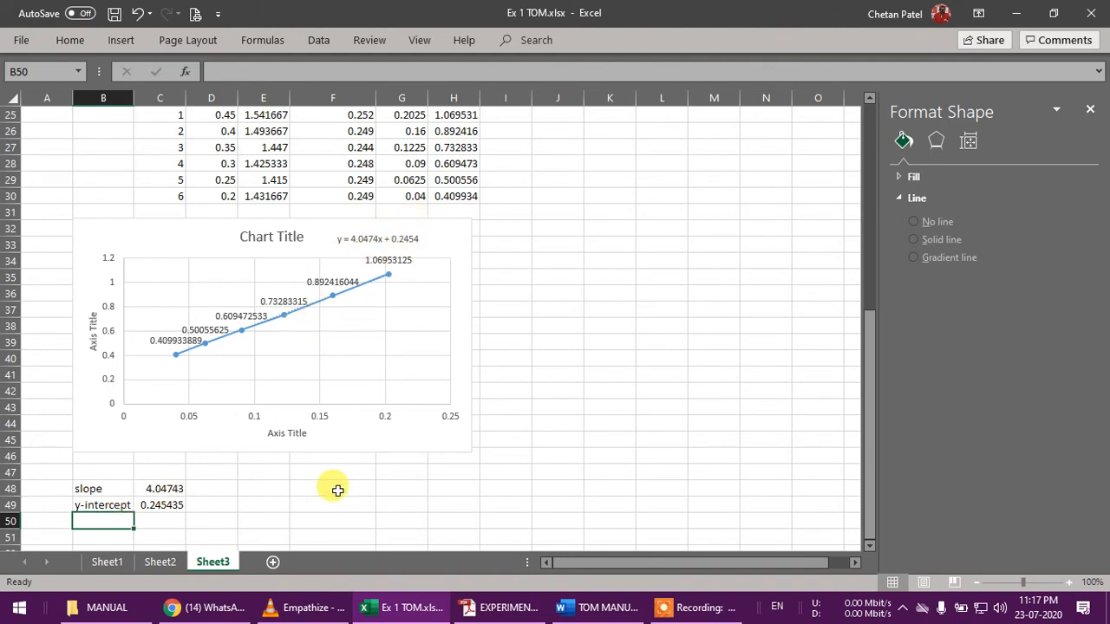
Label B50 x-intercept and calculate it in C50 with =INTERCEPT(G25:G30,H25:H30), swapping the two data ranges
type("x-intercept")
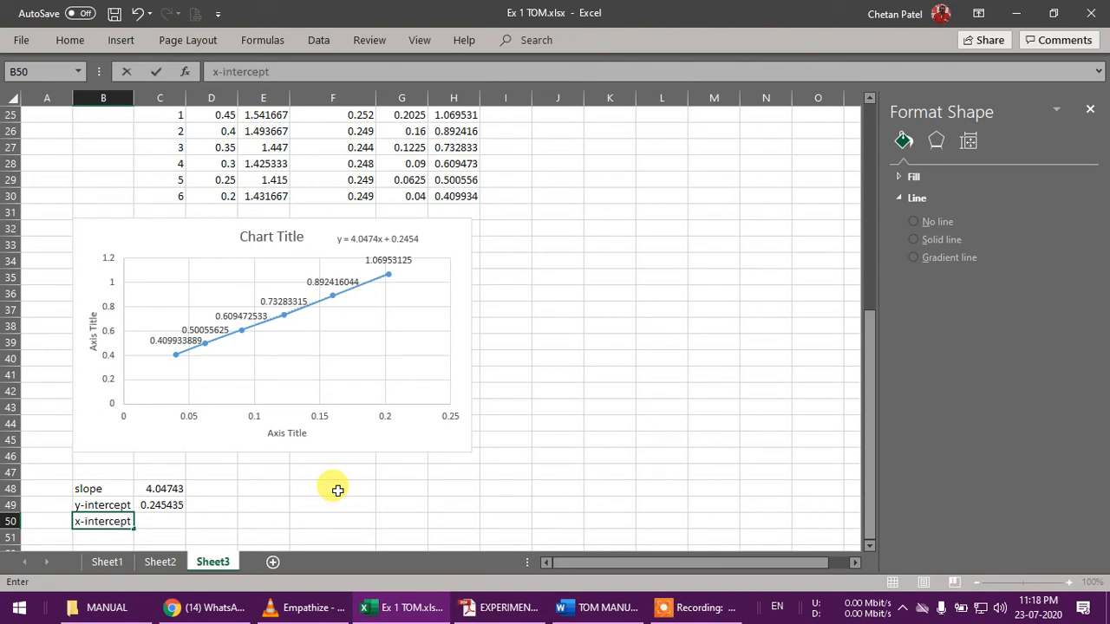
key("Tab")
type("=")
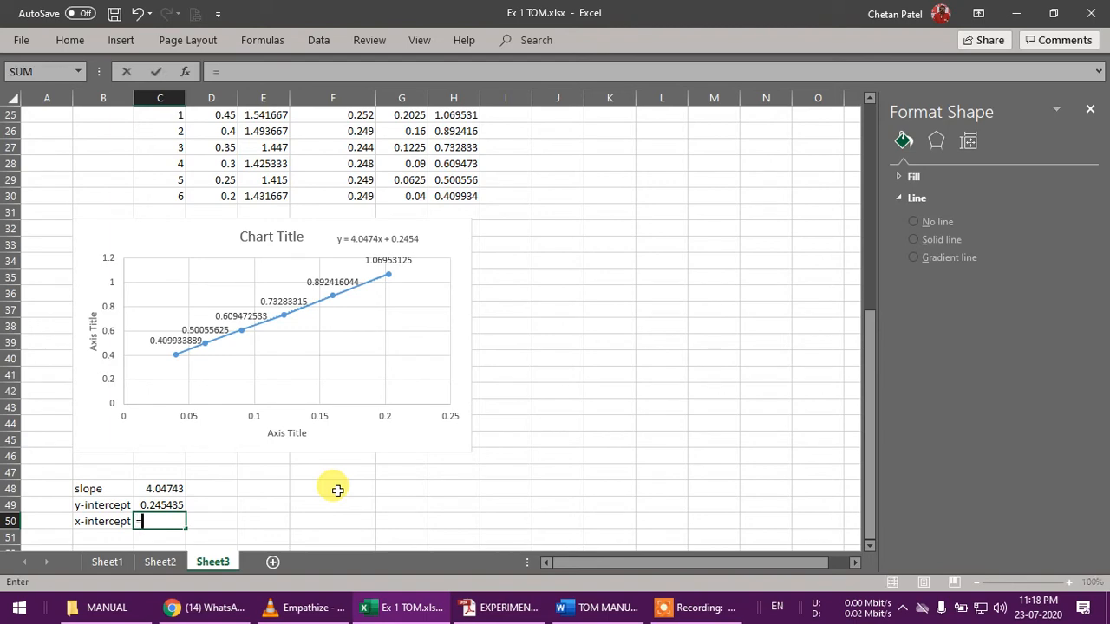
type("intercept(")
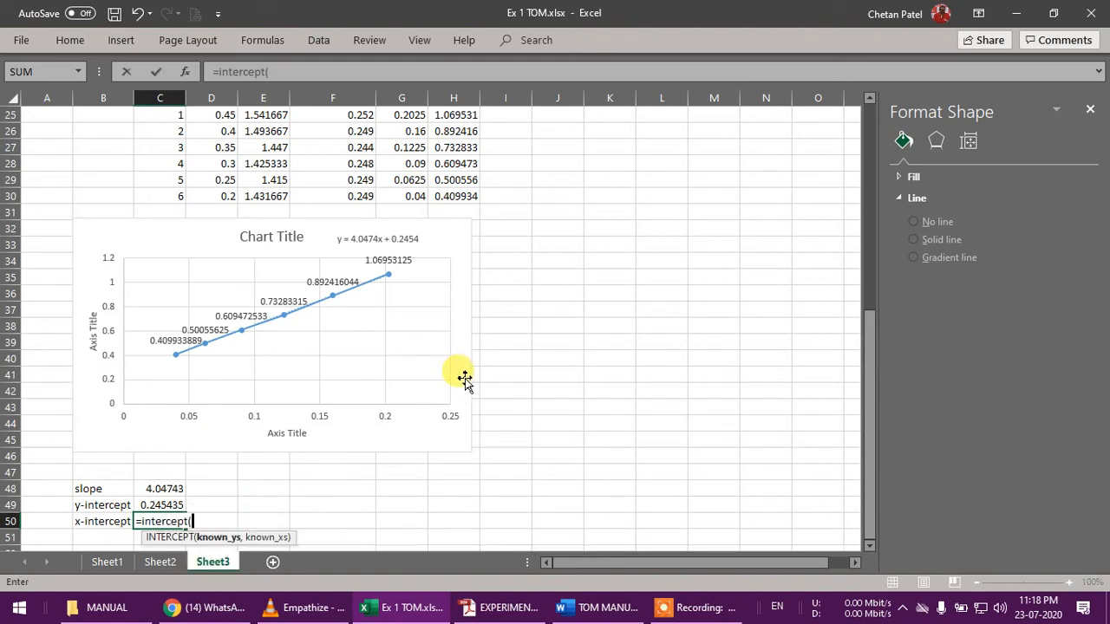
scroll(458, 382, "up", 2)
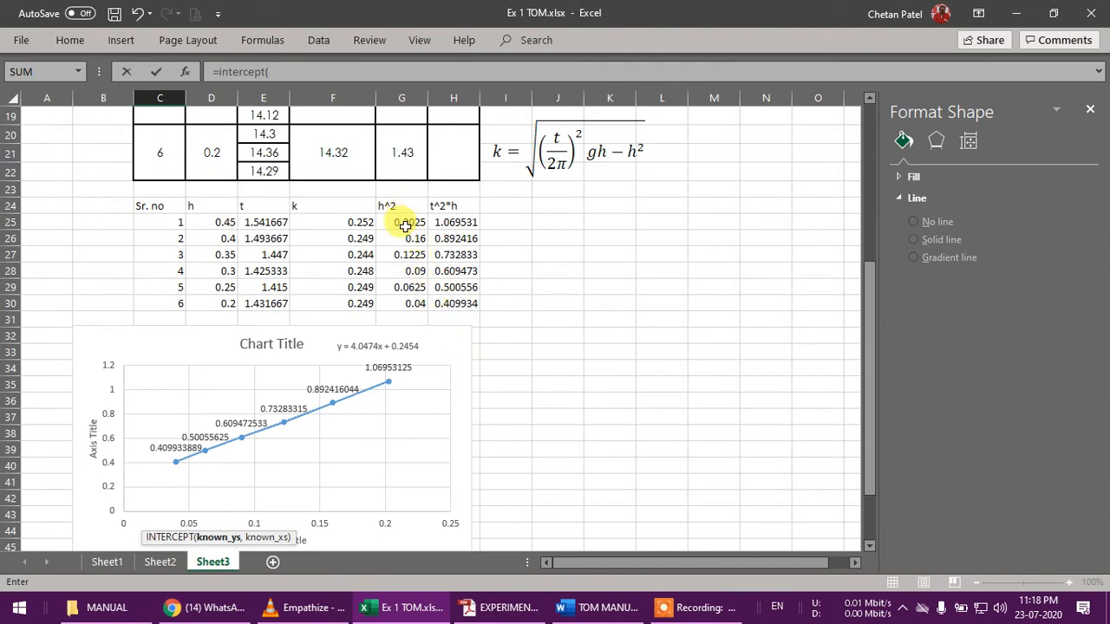
left_click_drag(403, 221, 403, 304)
scroll(509, 395, "down", 2)
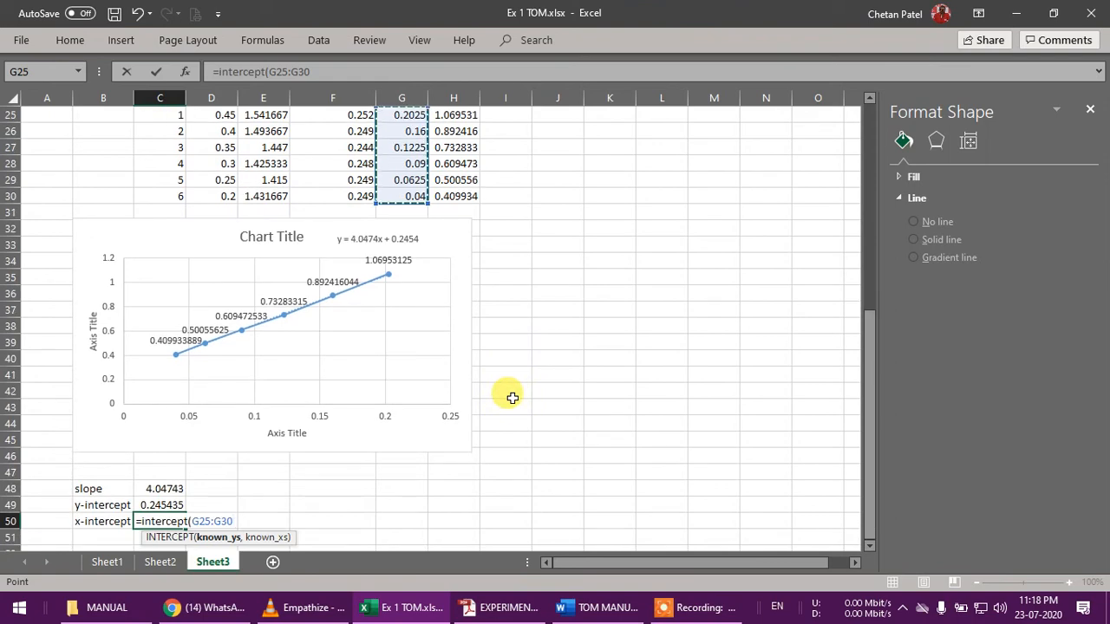
type(",")
scroll(500, 384, "up", 2)
left_click_drag(454, 223, 453, 304)
scroll(482, 413, "down", 3)
type(")")
key("Return")
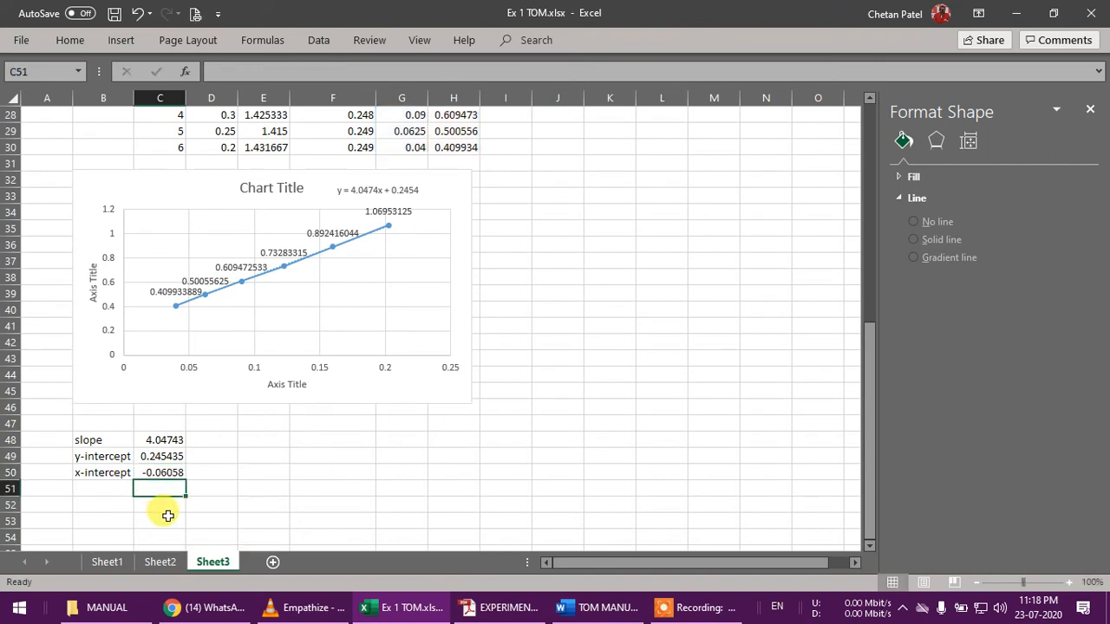
Check the x-intercept in C50 against the compound pendulum graph in EXPERIMENT 1.pdf, and return to the Excel workbook
left_click(149, 473)
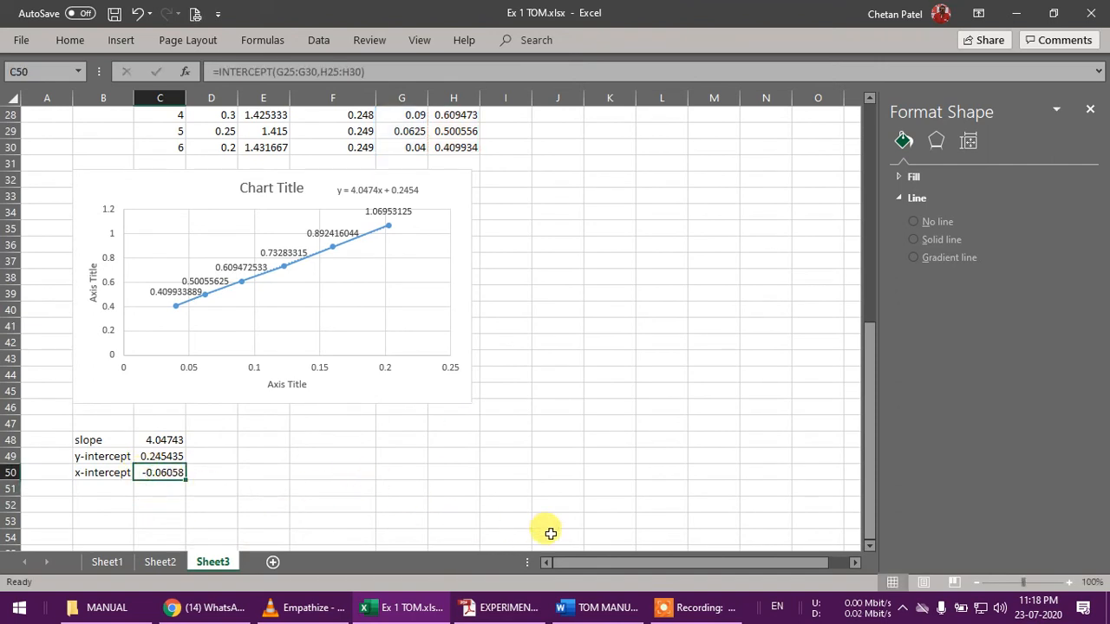
left_click(501, 607)
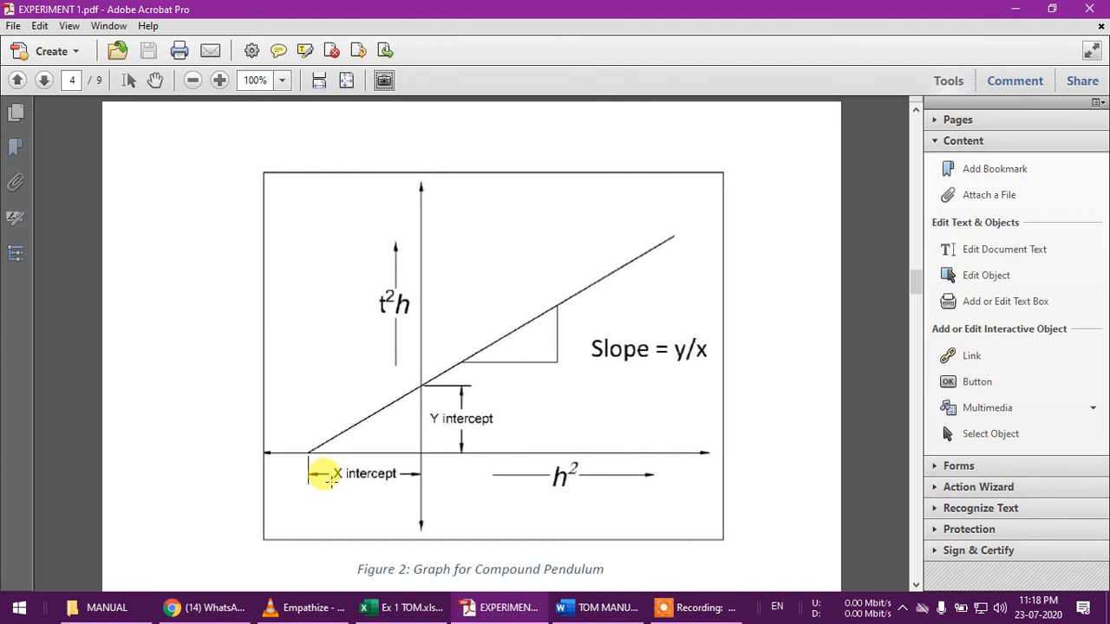
left_click(405, 610)
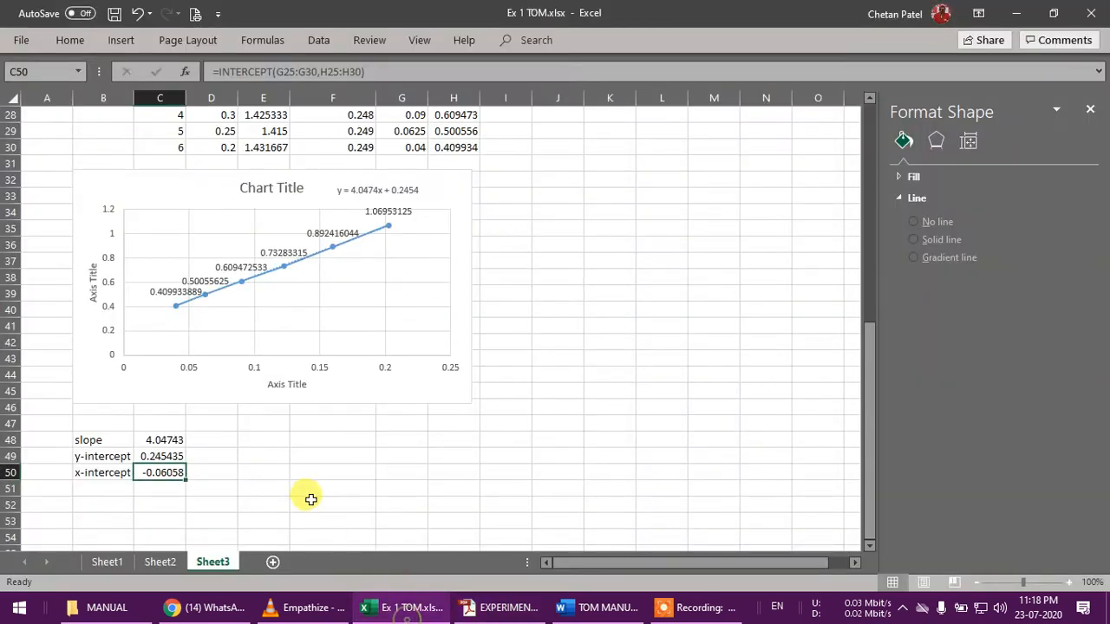
left_click(160, 503)
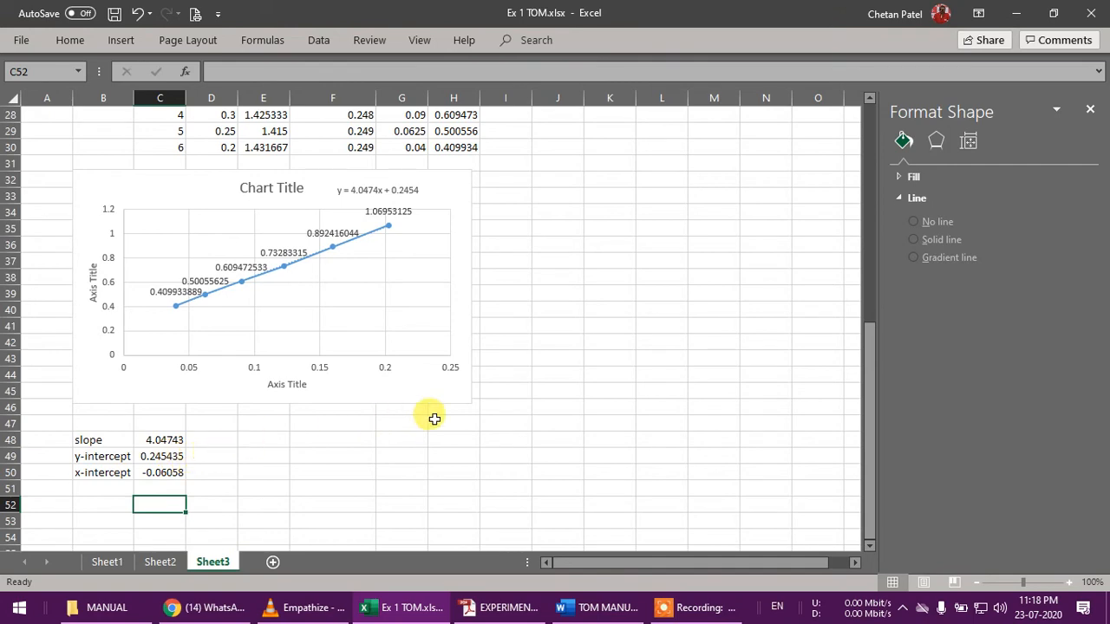
Switch to EXPERIMENT 1.pdf to review the t²h line equation and the Analysis-1 slope relation 4π²/g, and return to Excel
left_click(485, 607)
scroll(499, 373, "up", 10)
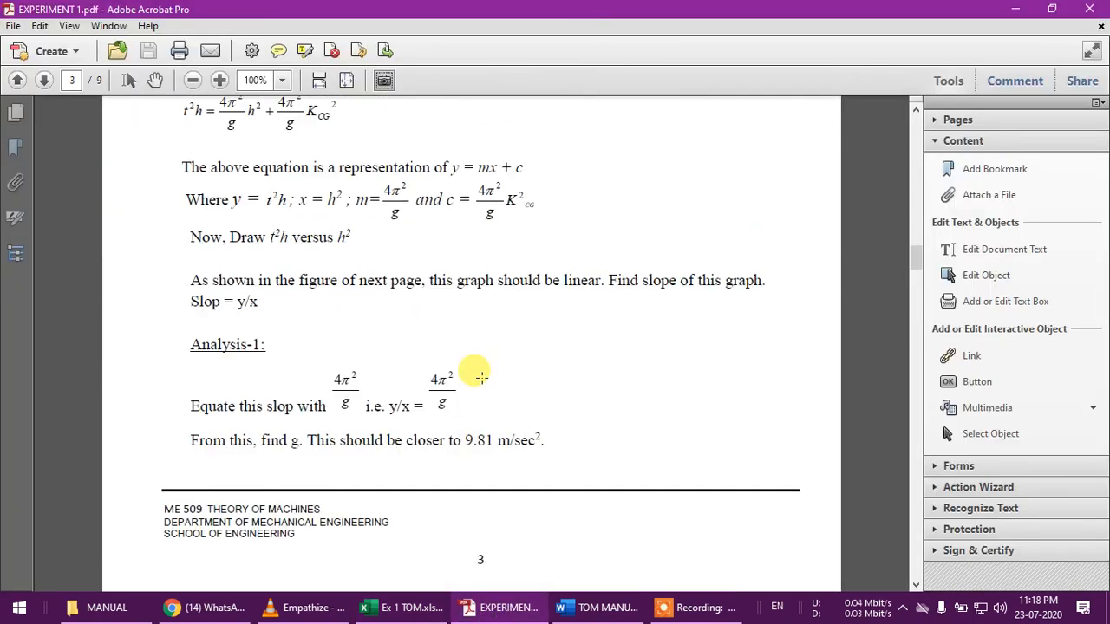
scroll(476, 373, "down", 6)
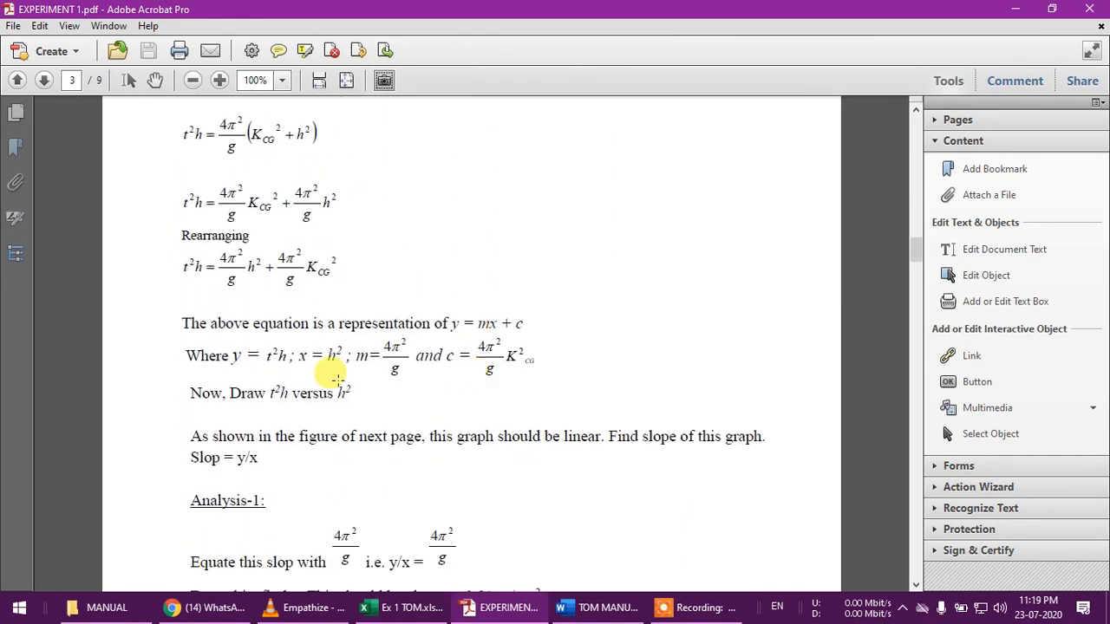
scroll(337, 374, "down", 7)
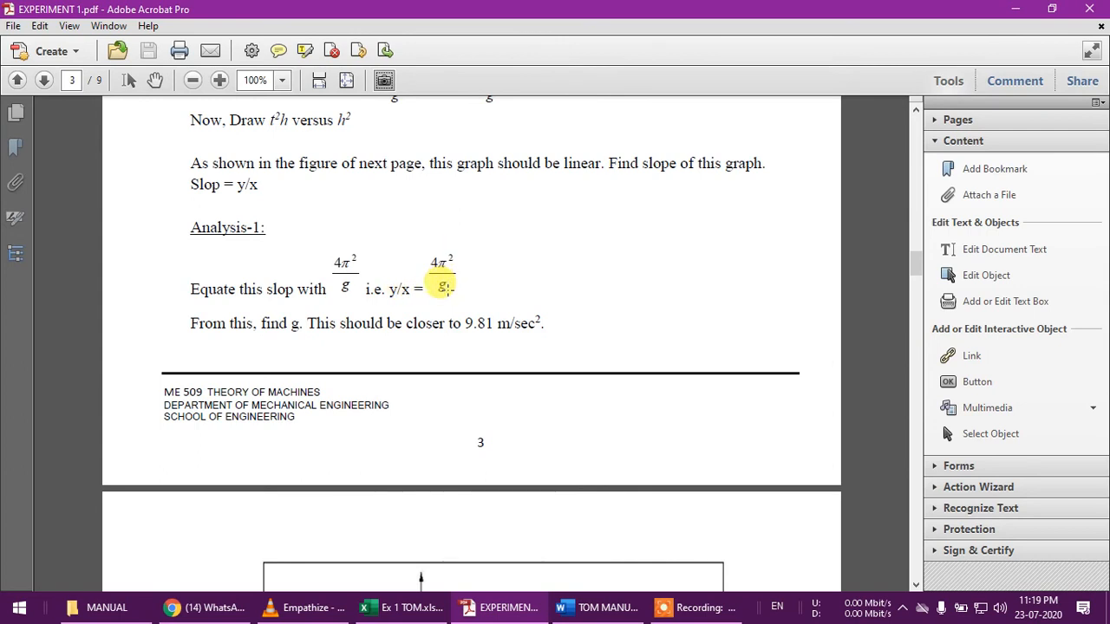
left_click(399, 613)
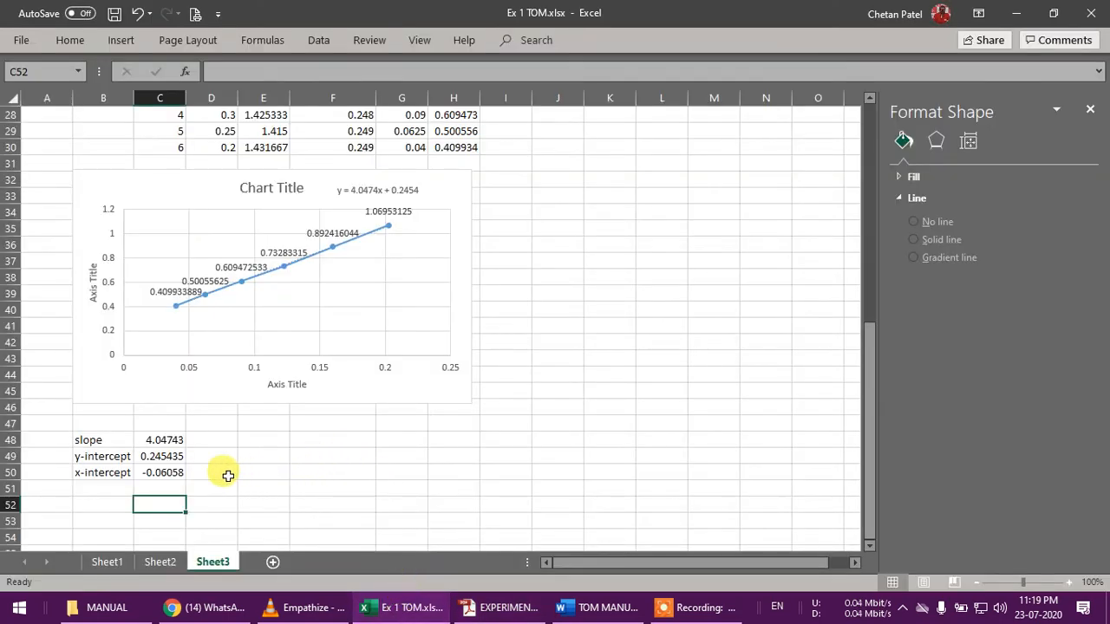
Check the slope relation 4π²/g in EXPERIMENT 1.pdf, return to the Excel workbook and calculate 4π² in E48 with =4*PI()*PI()
left_click(258, 440)
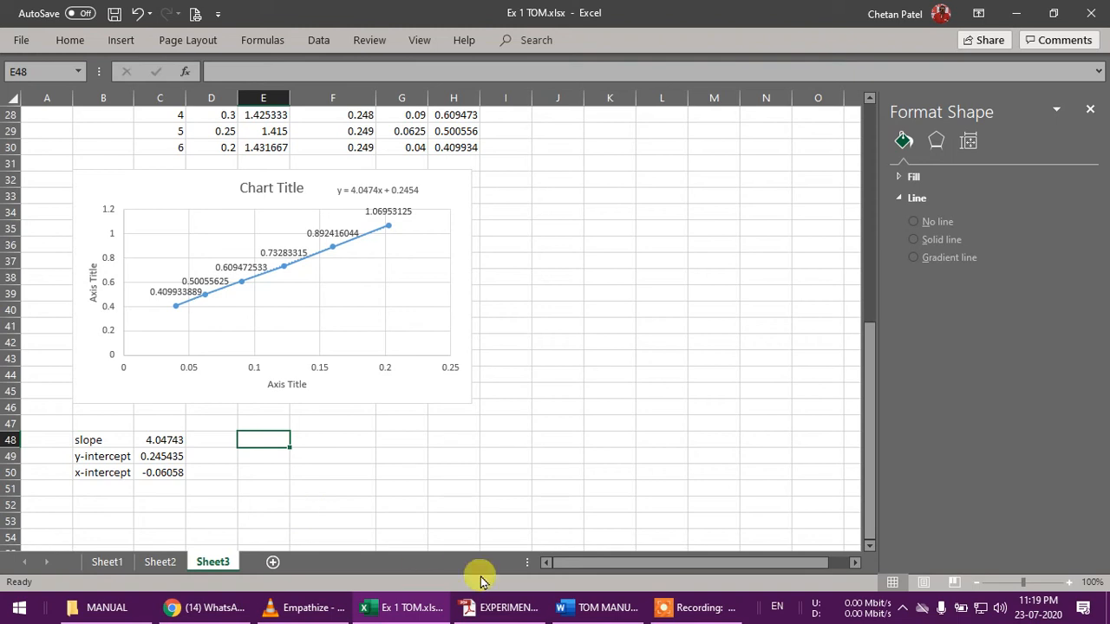
left_click(501, 607)
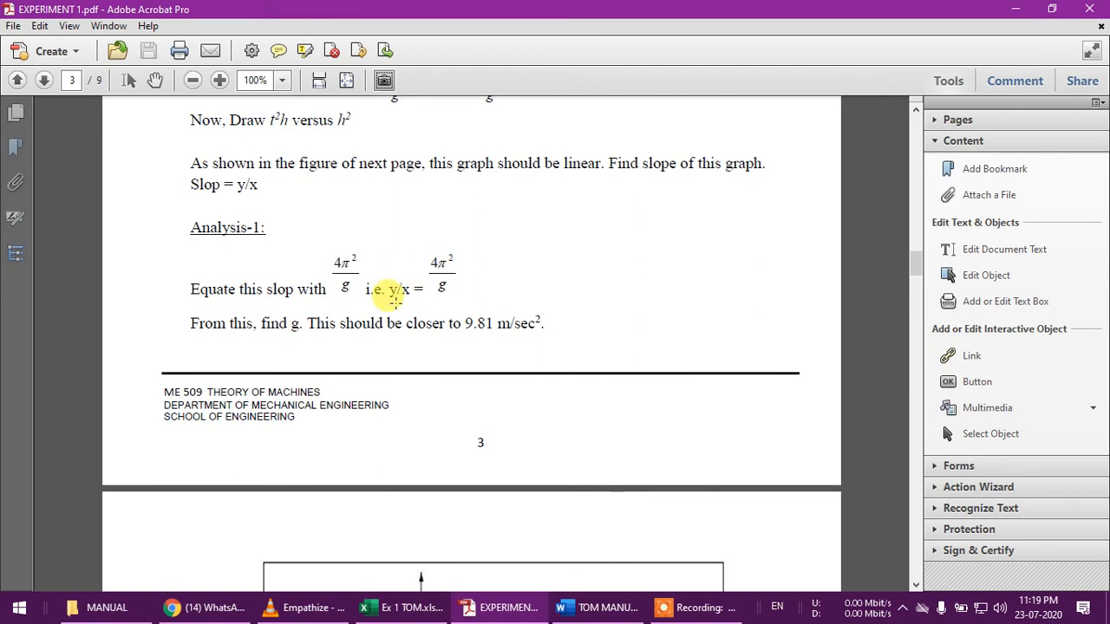
left_click(391, 609)
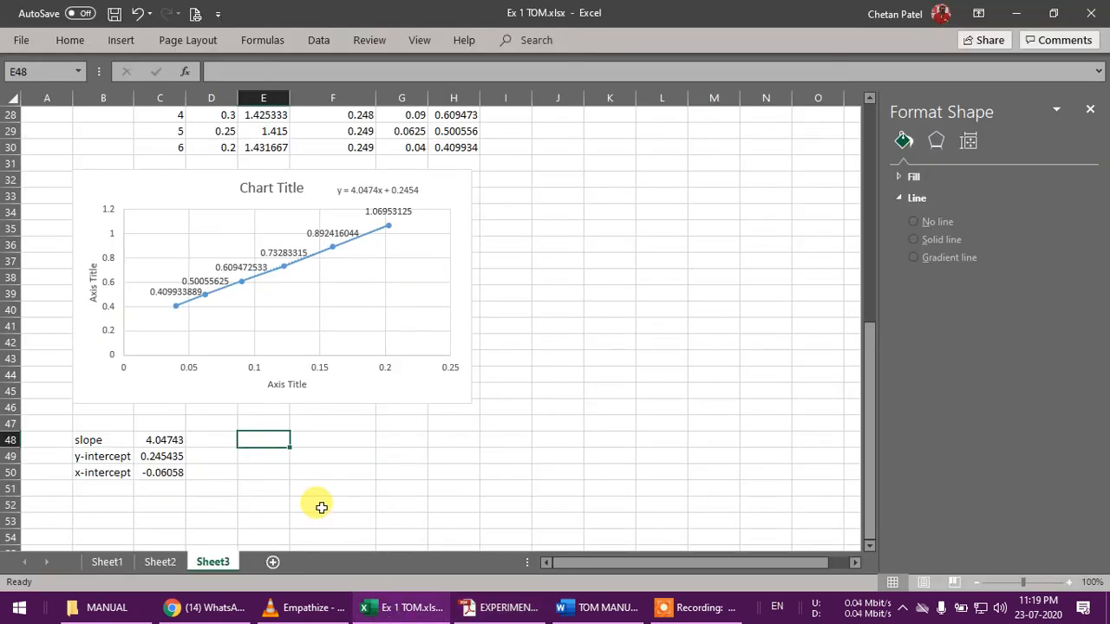
type("=")
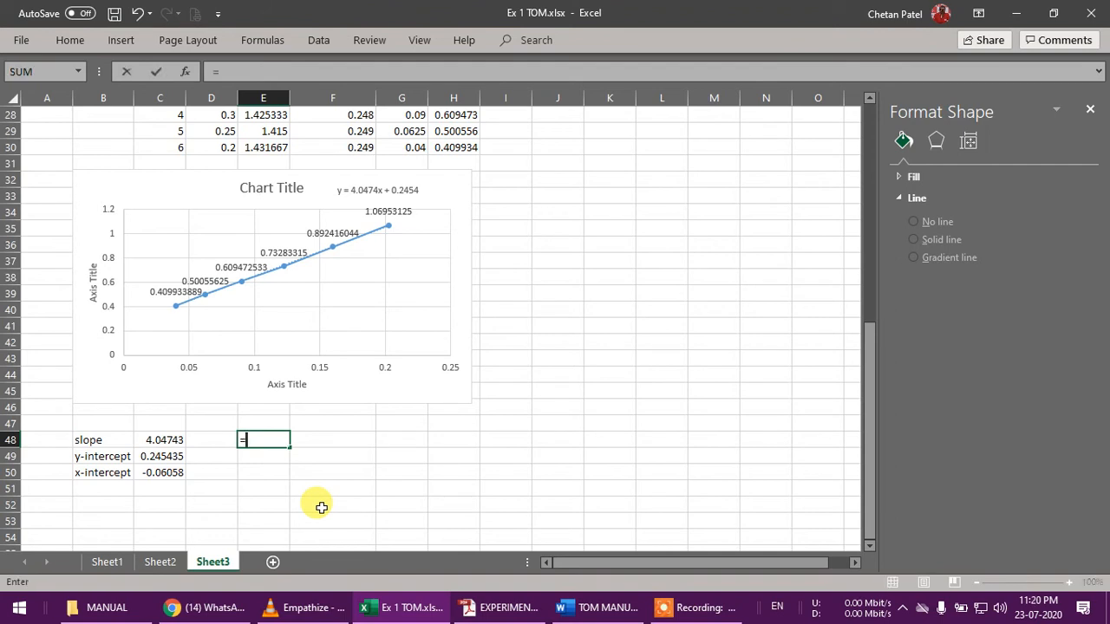
type("4*pi()*pi()")
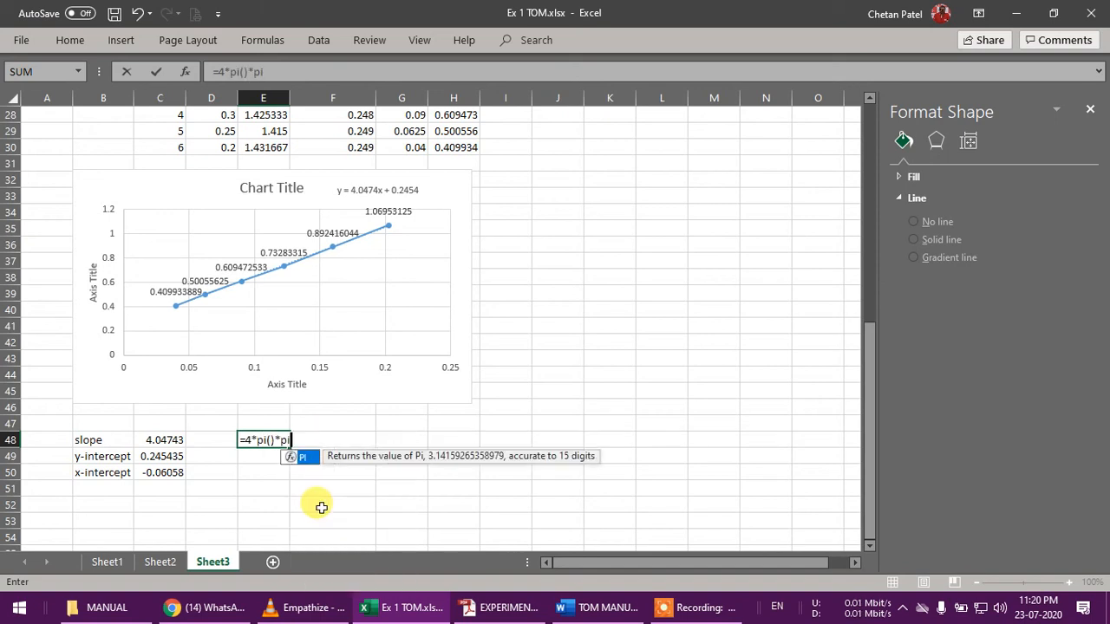
key("Return")
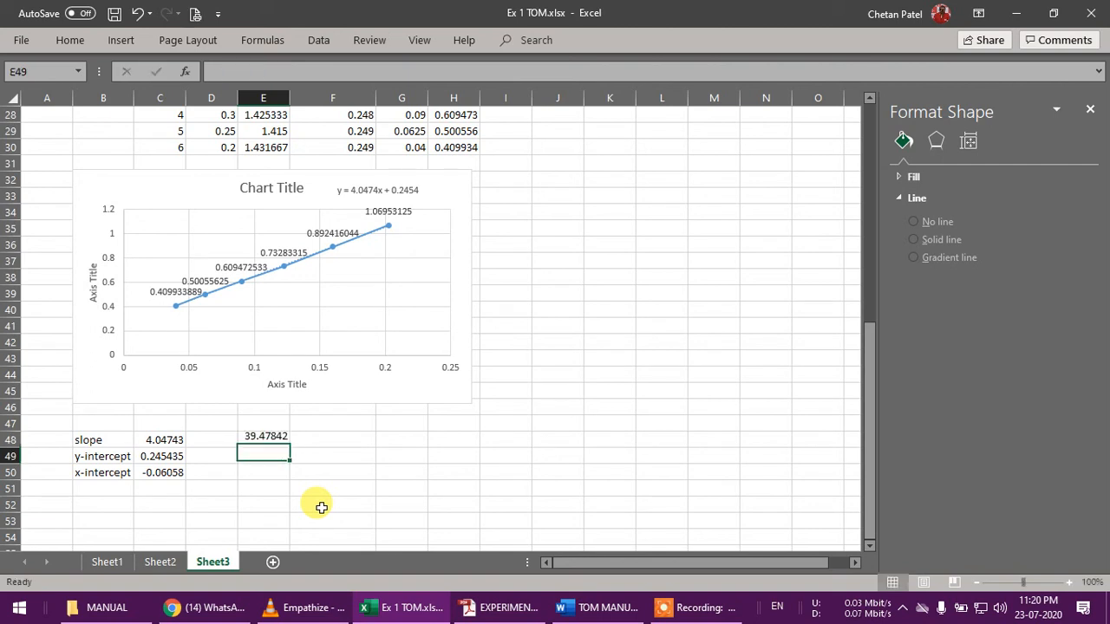
Extend the E48 formula to calculate g by bracketing 4π² and dividing it by the slope cell: =(4*PI()*PI())/C48
left_click(272, 439)
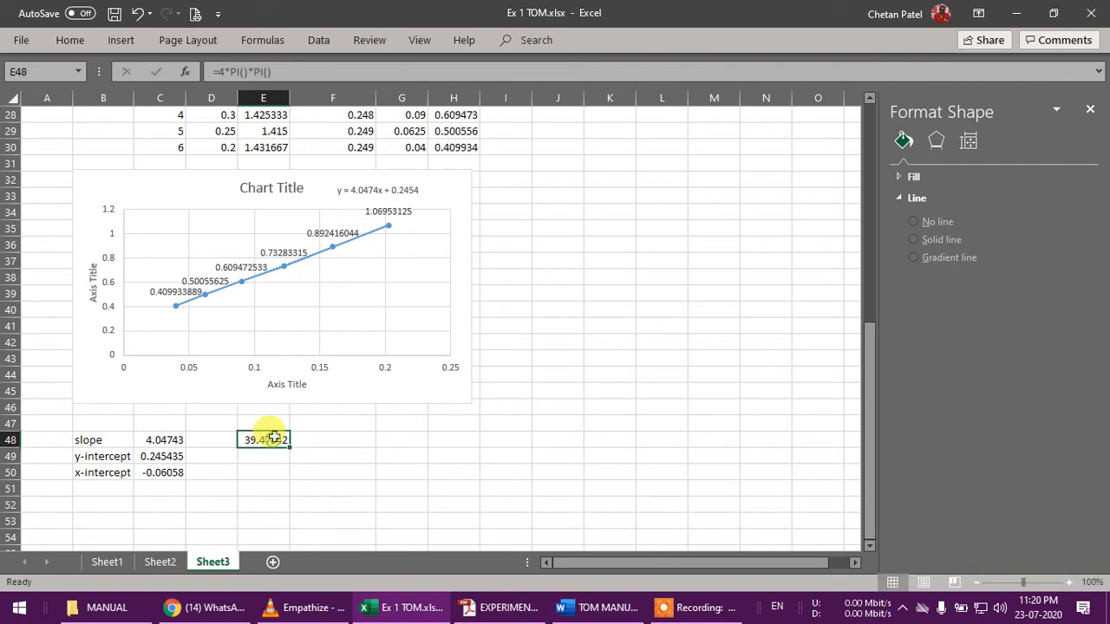
left_click(280, 71)
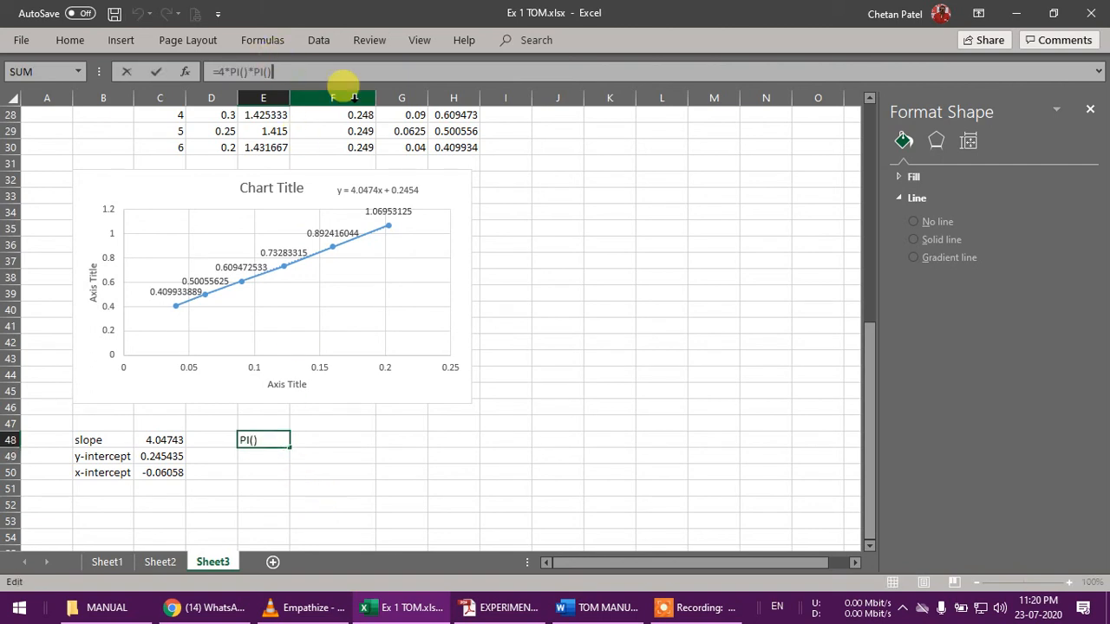
type(")")
key("Left")
key("Left")
key("Left")
key("Left")
key("Left")
key("Left")
key("Left")
key("Left")
key("Left")
key("Left")
key("Left")
key("Left")
type("(")
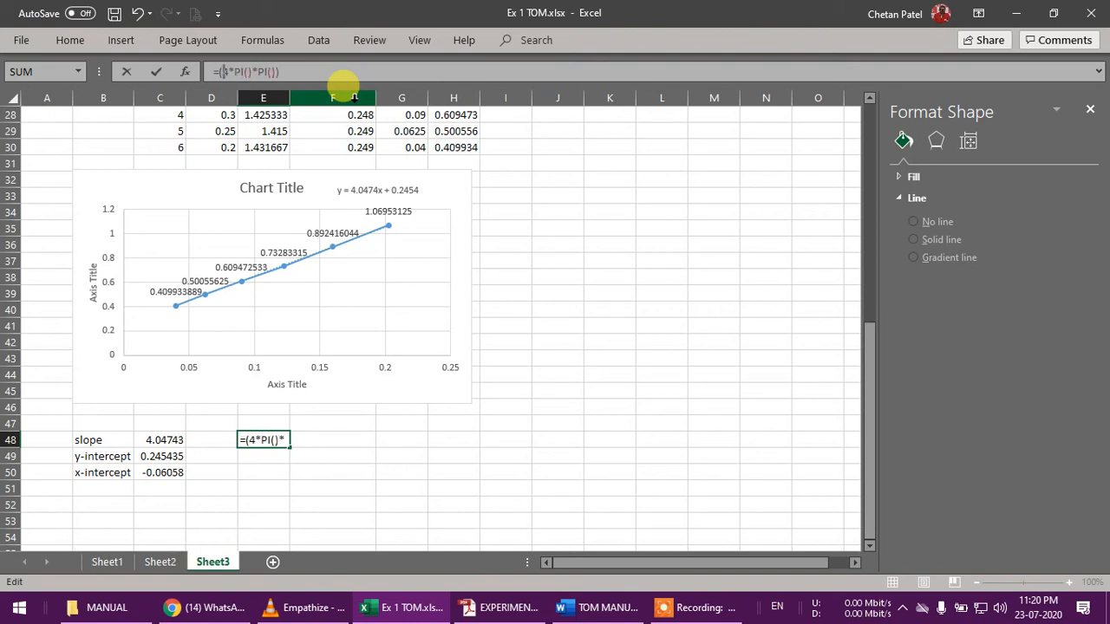
key("Right")
key("Right")
key("Right")
key("Right")
key("Right")
key("Right")
key("Right")
key("Right")
key("Right")
key("Right")
key("Right")
type("/")
left_click(166, 440)
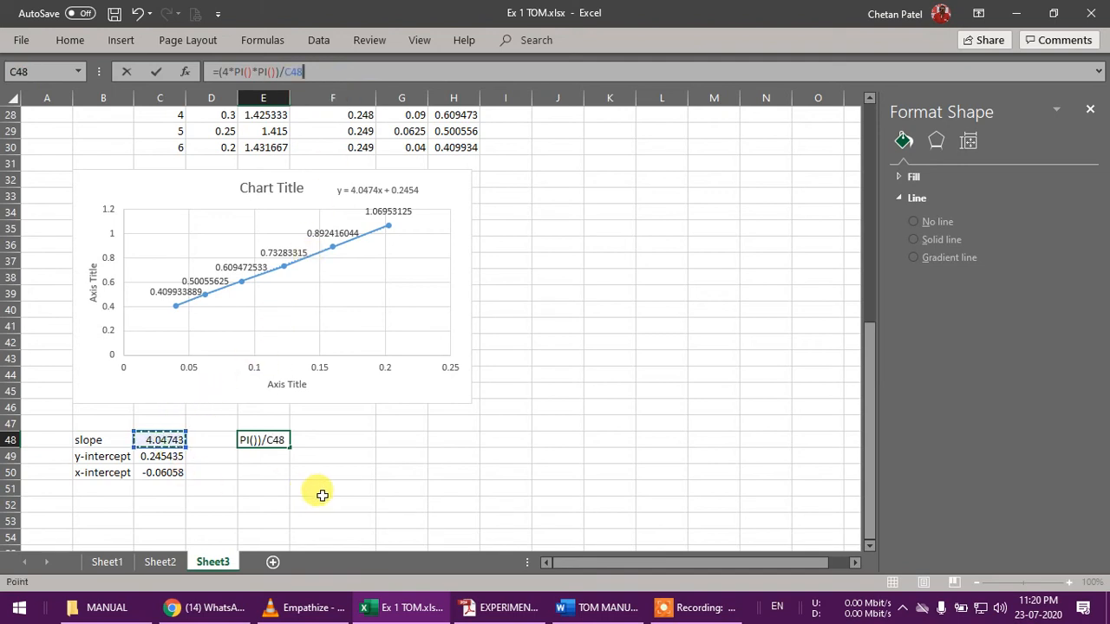
key("Return")
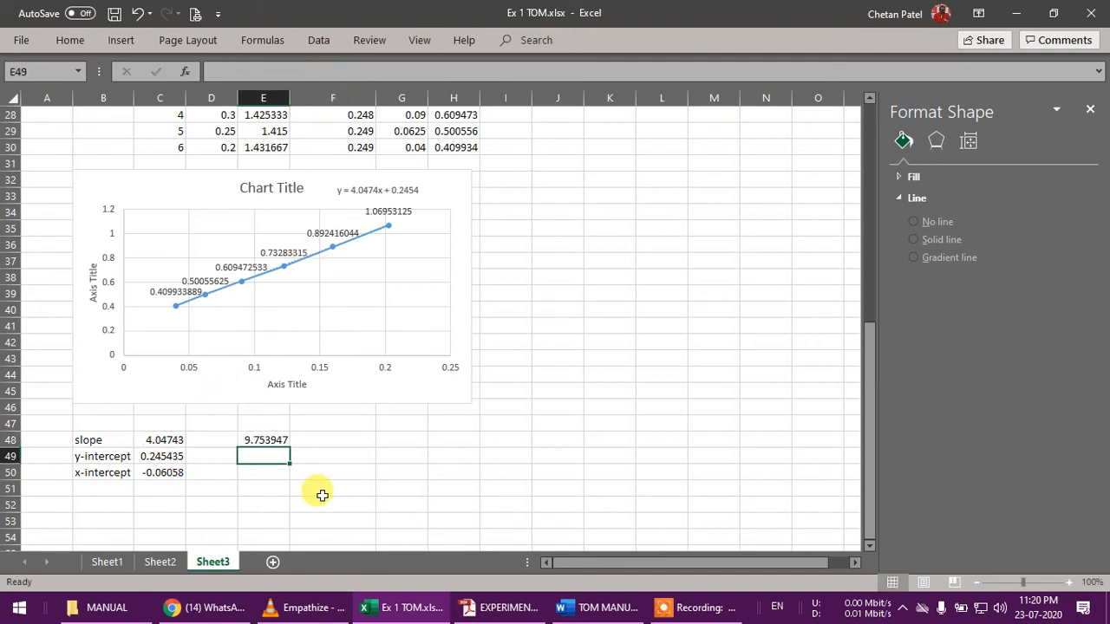
left_click(268, 440)
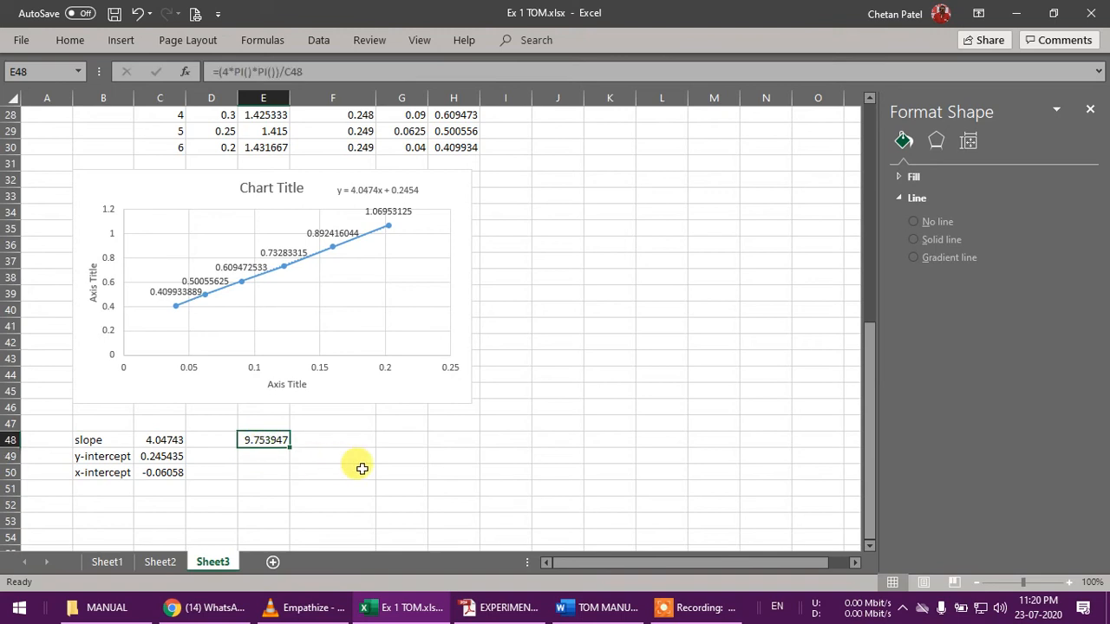